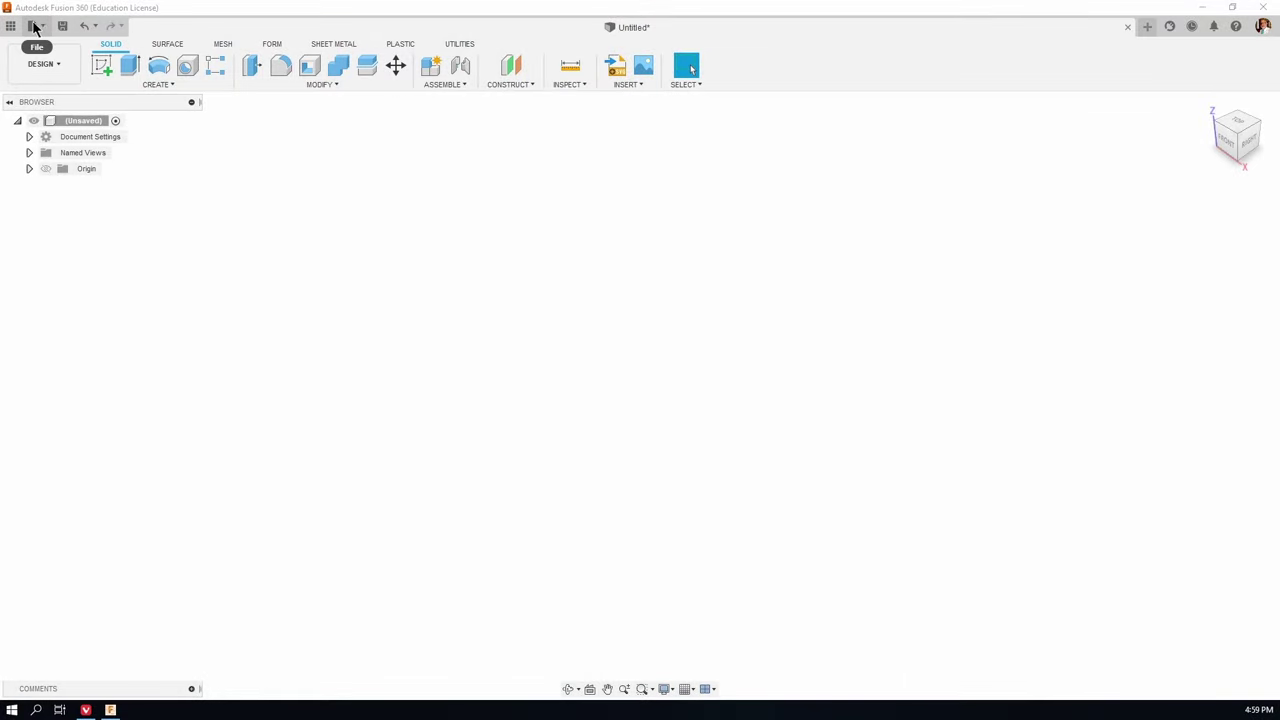
Step: Save the untitled design as "part 5" in the 16 Parts location
left_click(62, 26)
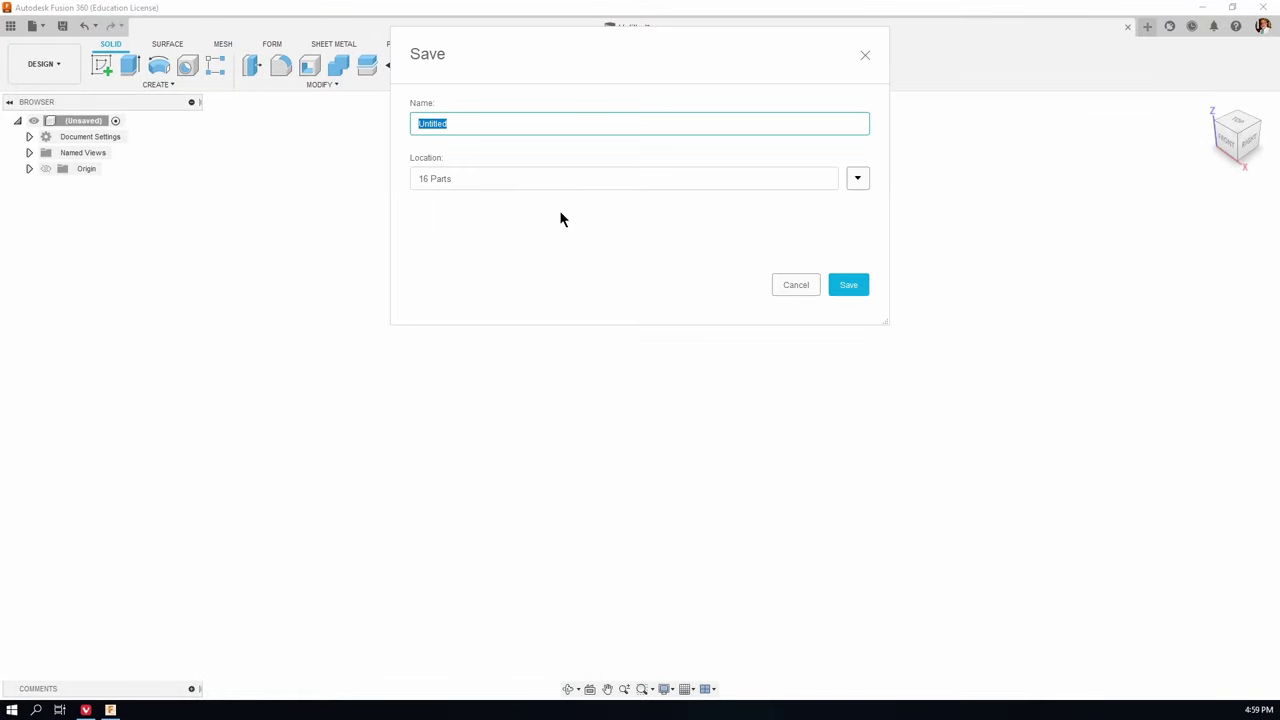
type("part 5")
left_click(848, 285)
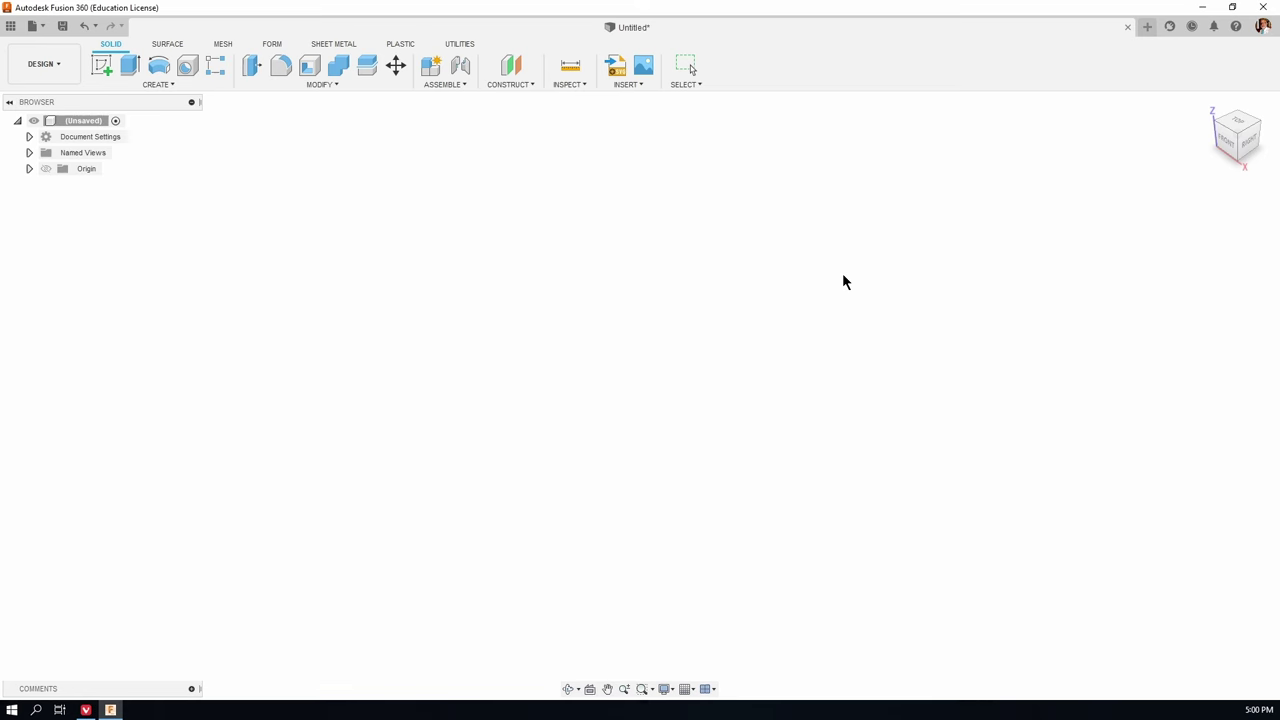
Step: Show the origin planes and axes, and turn on Capture Design History for the part 5 design
left_click(45, 168)
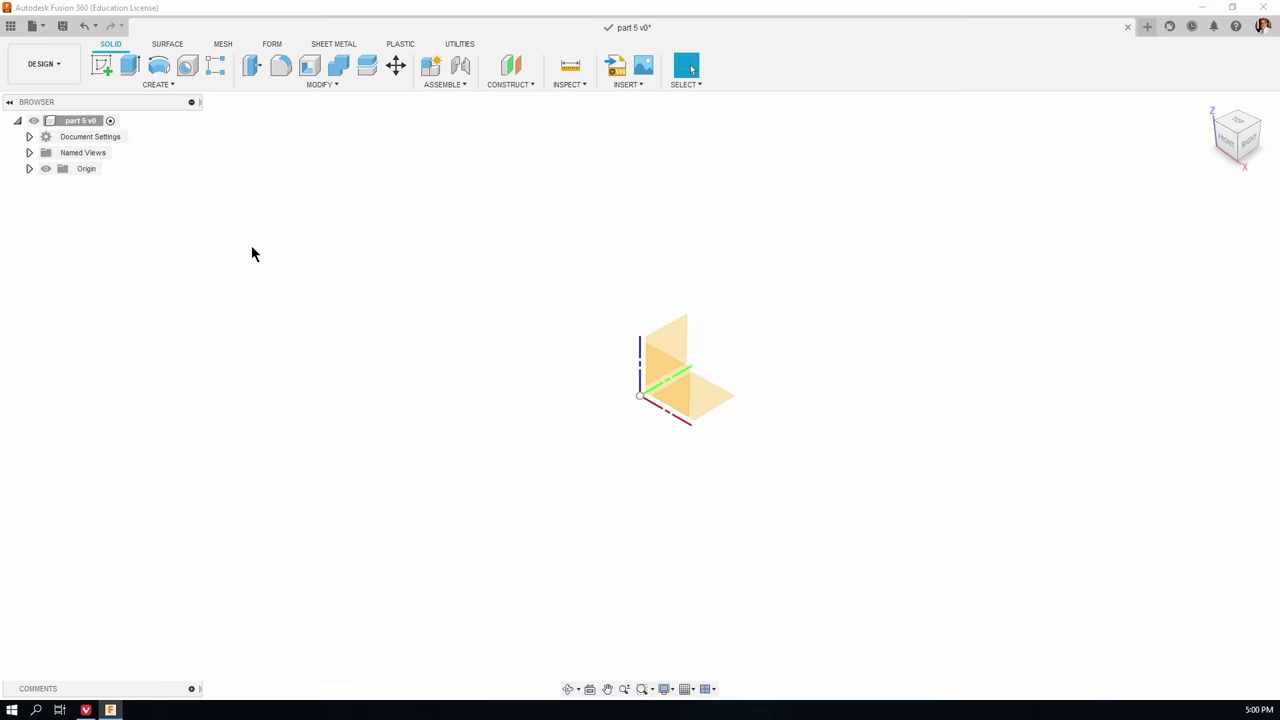
right_click(76, 118)
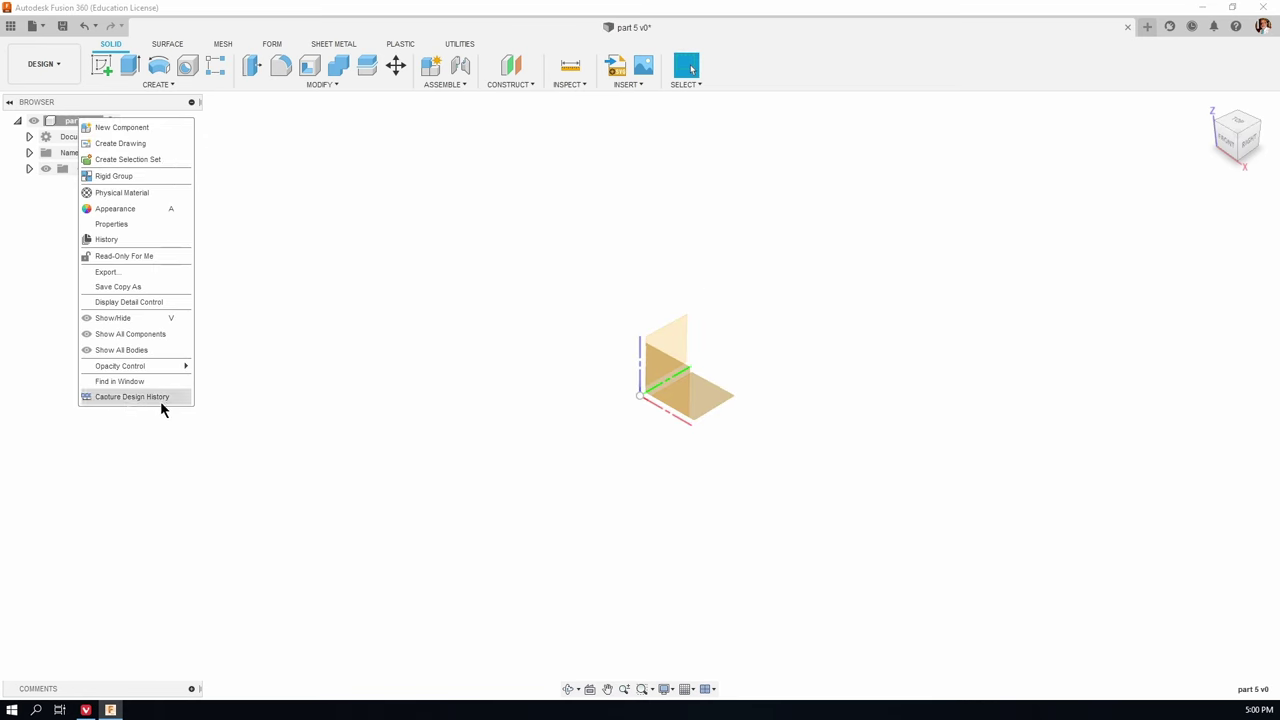
left_click(291, 238)
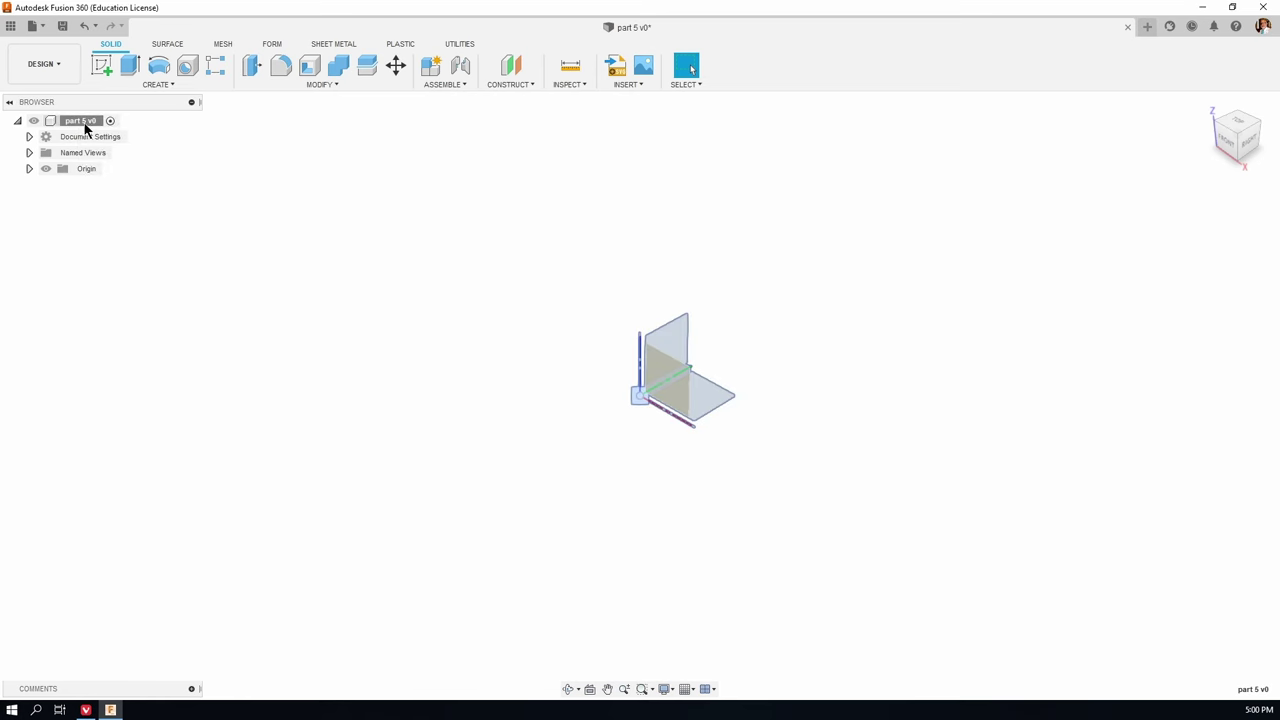
right_click(77, 120)
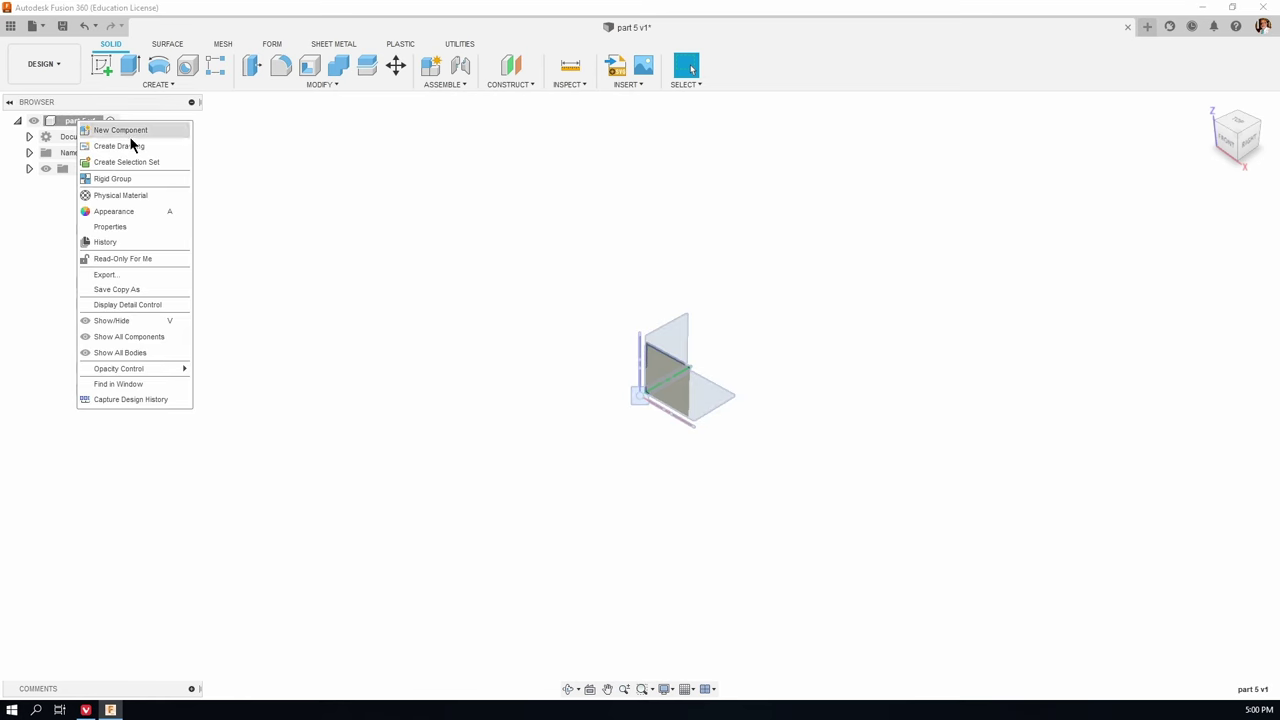
left_click(151, 400)
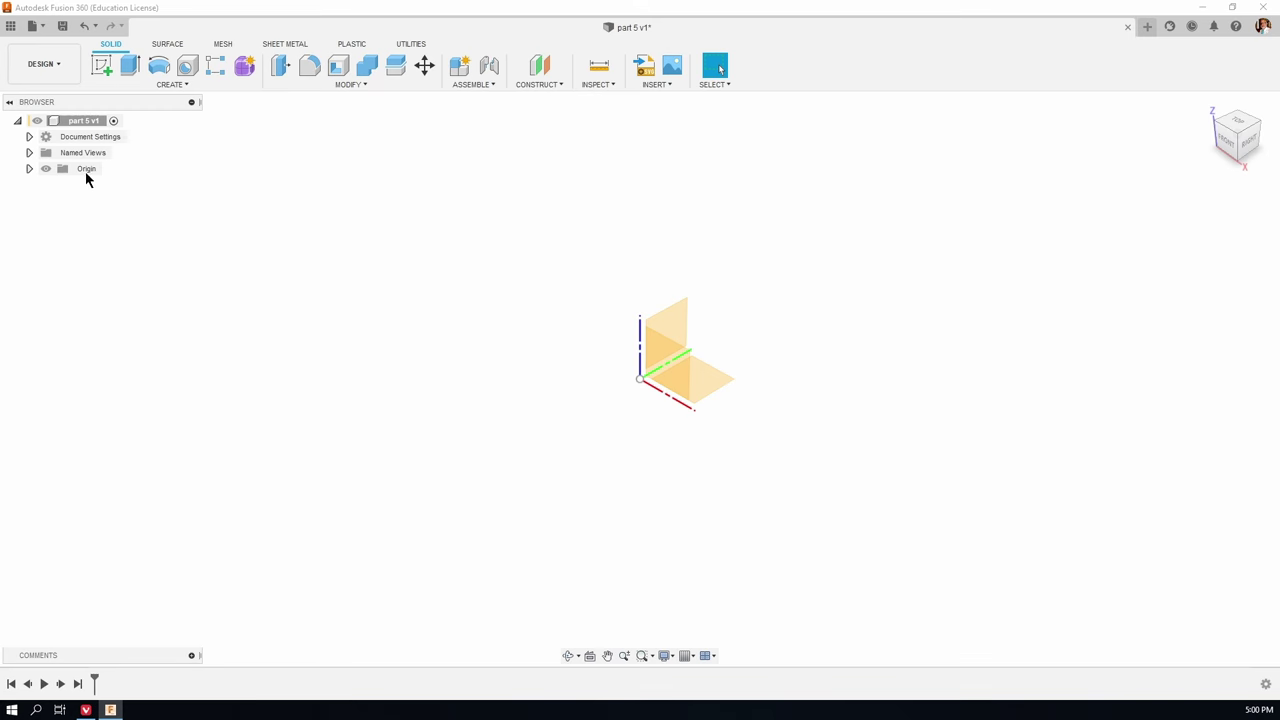
Step: Start a new sketch on the front origin plane
middle_click_drag(731, 364, 690, 350, "shift")
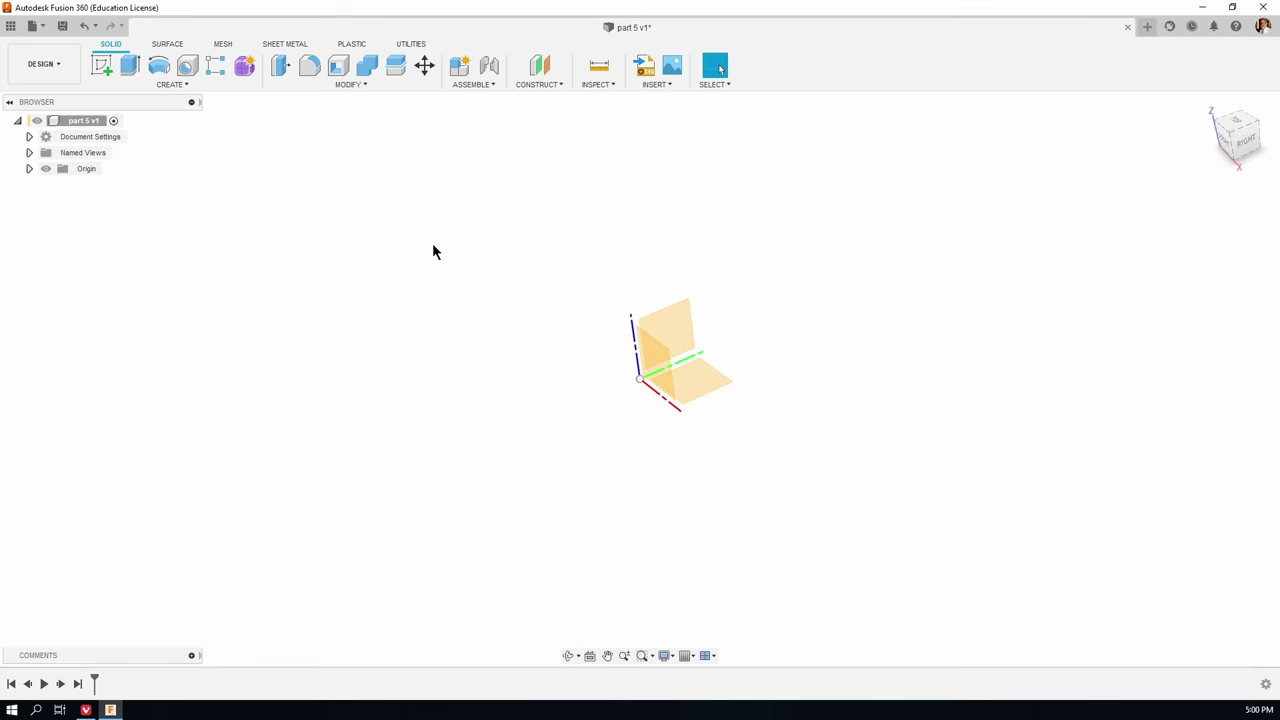
left_click(103, 67)
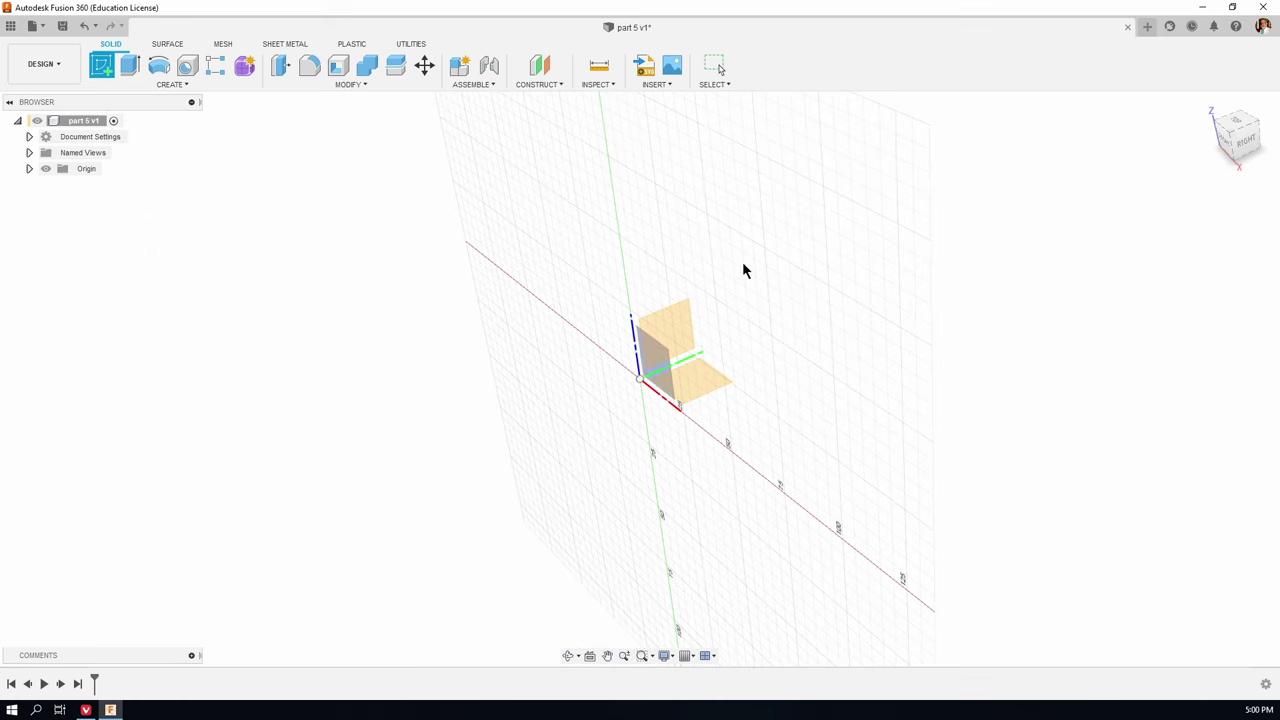
left_click(659, 365)
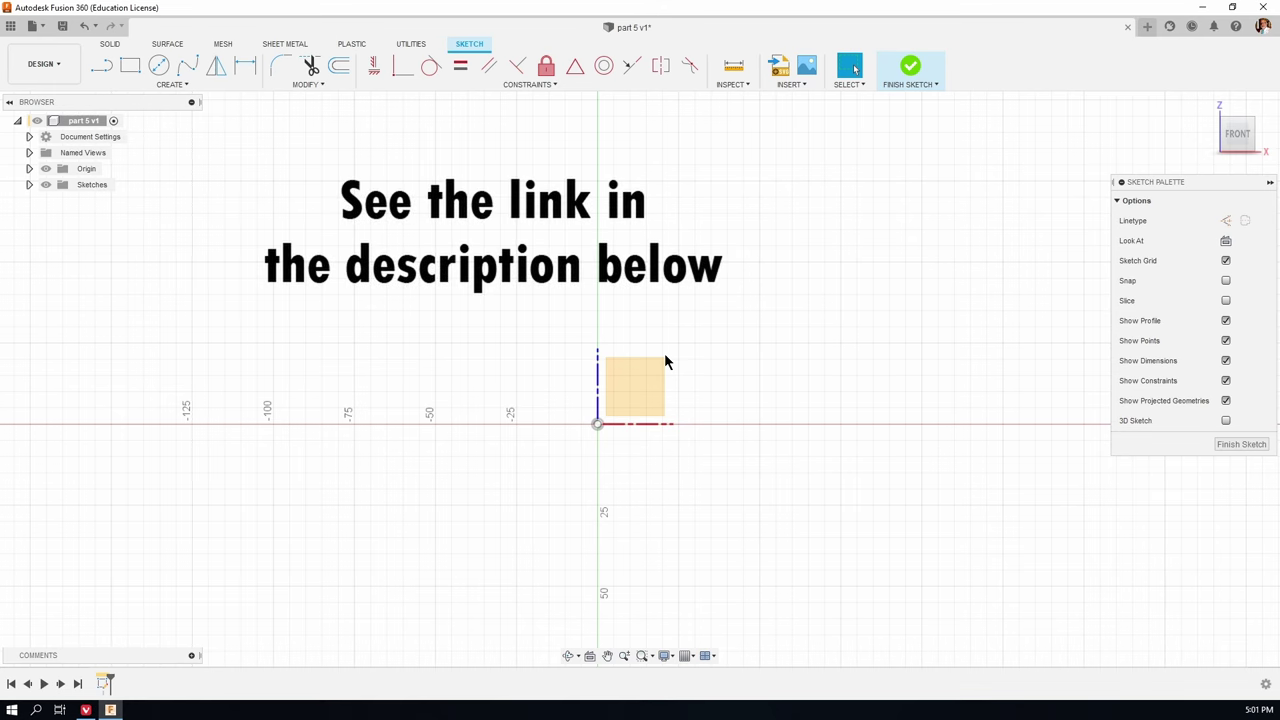
Step: Sketch a closed profile with a flat base about 84 mm wide, stepped shoulders and a tangent arc top, and constrain its slanted side vertical
left_click(101, 67)
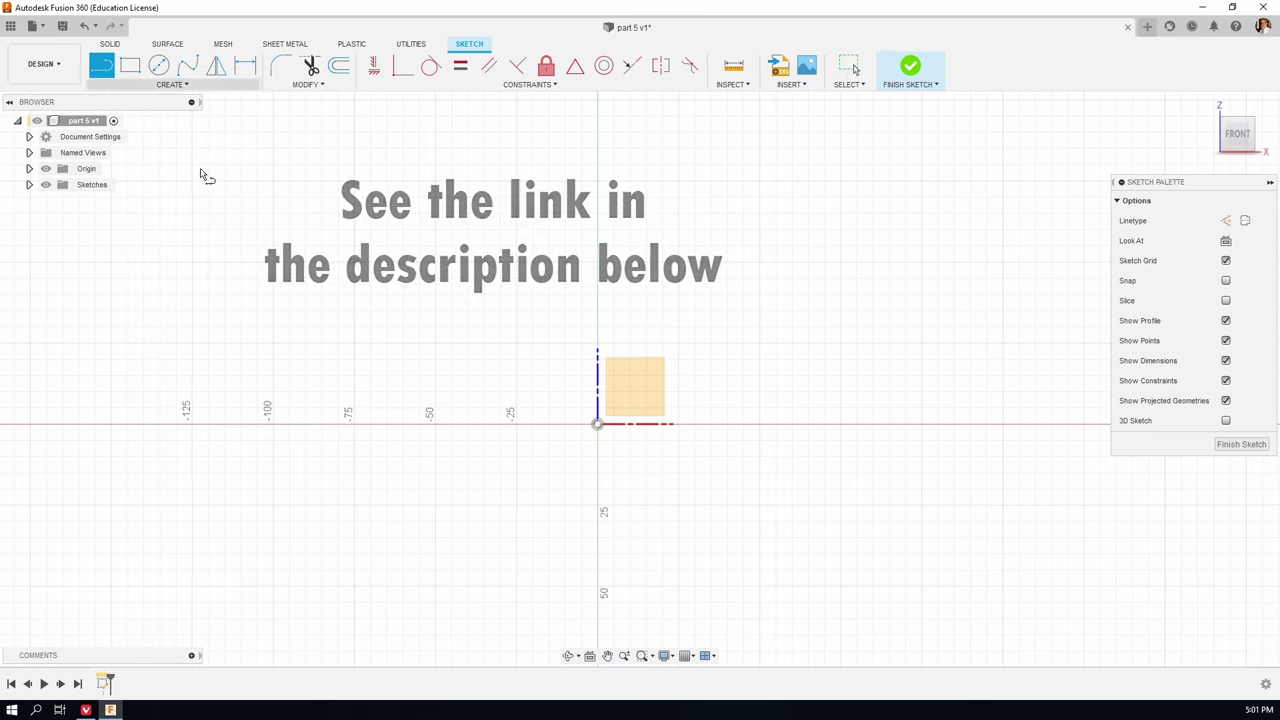
left_click(722, 505)
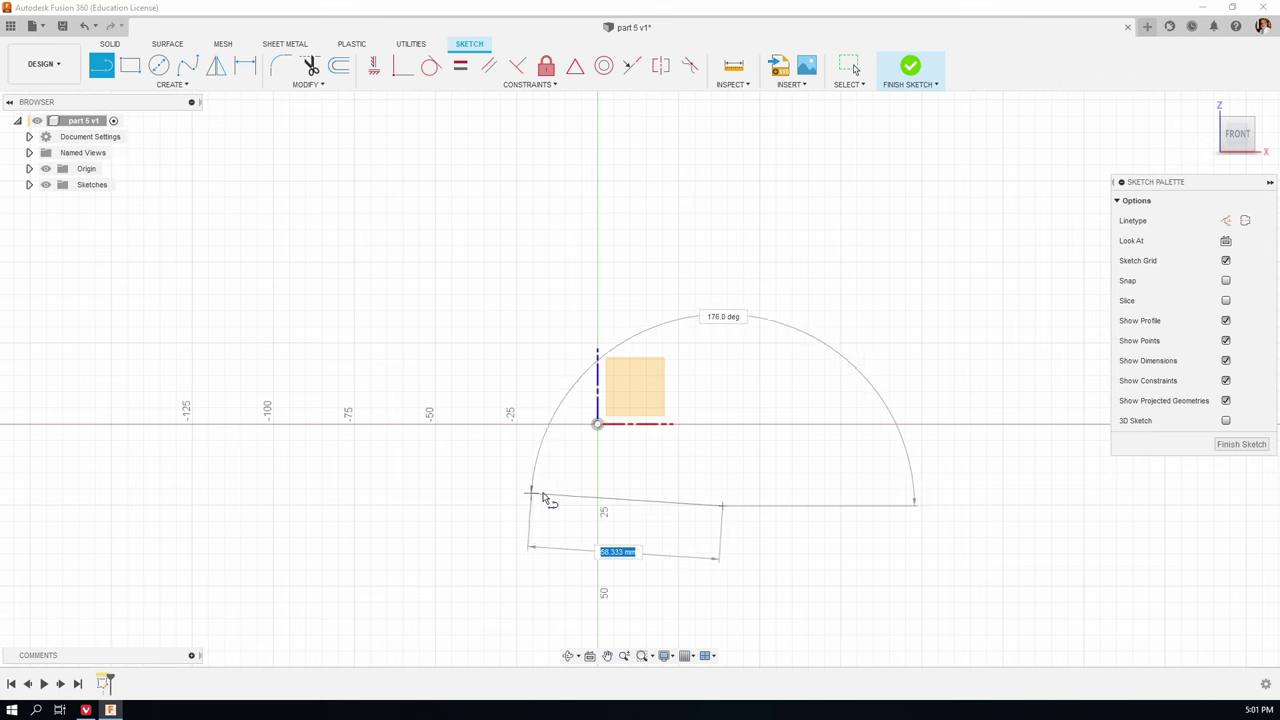
left_click(481, 505)
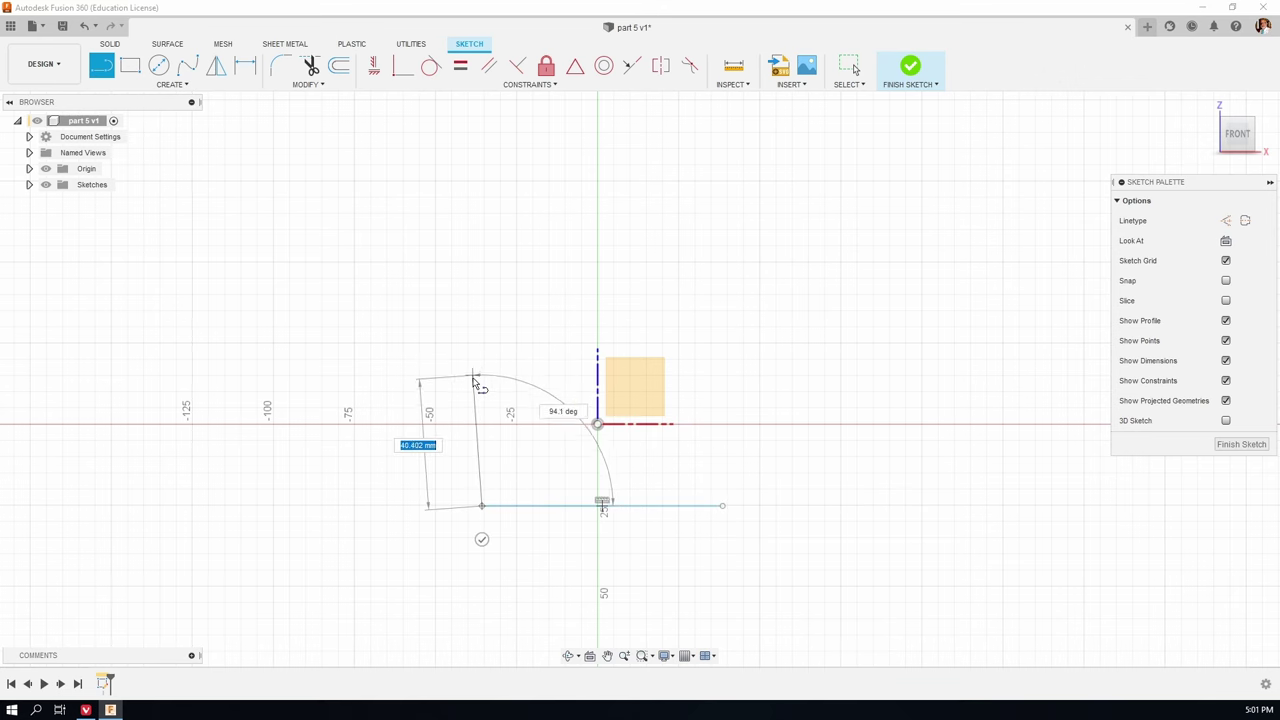
left_click(481, 388)
left_click(525, 388)
left_click(525, 338)
mouse_move(529, 340)
left_mouse_down()
mouse_move(603, 229)
mouse_move(757, 314)
mouse_move(743, 360)
mouse_move(712, 368)
mouse_move(770, 366)
mouse_move(697, 343)
mouse_move(729, 354)
mouse_move(715, 330)
left_mouse_up()
left_click_drag(715, 330, 716, 405)
left_click(771, 403)
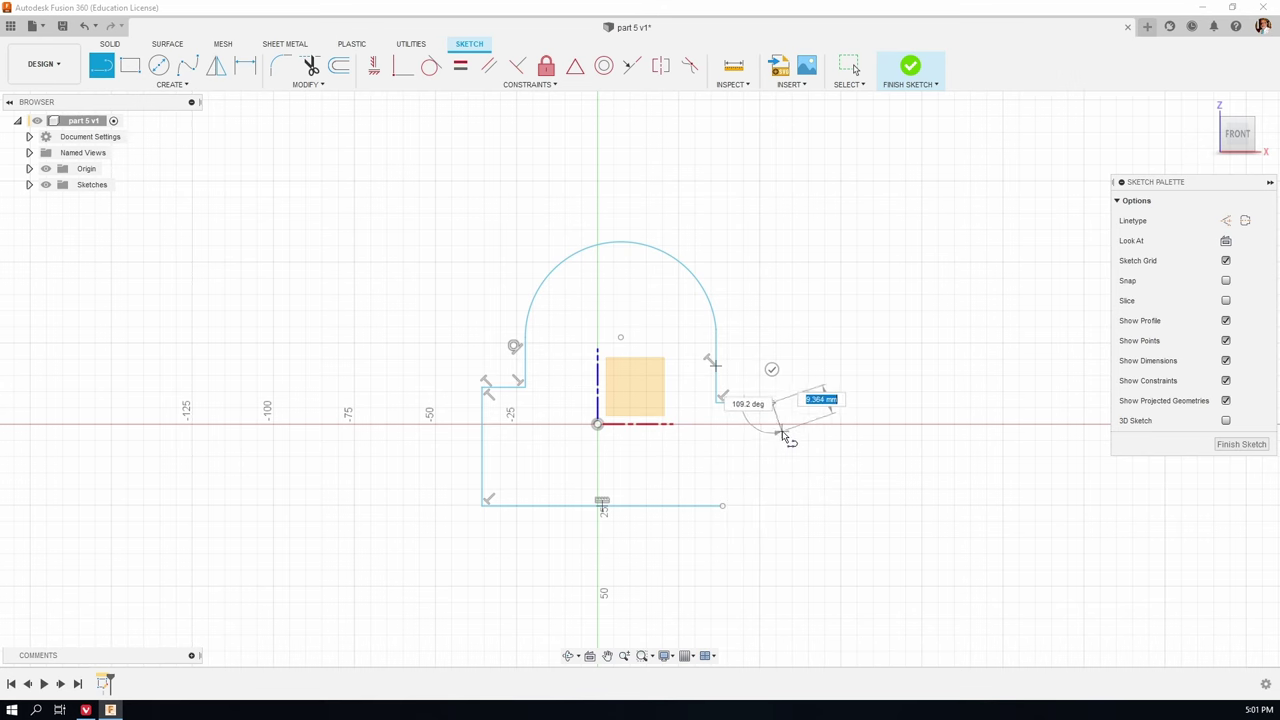
left_click(722, 505)
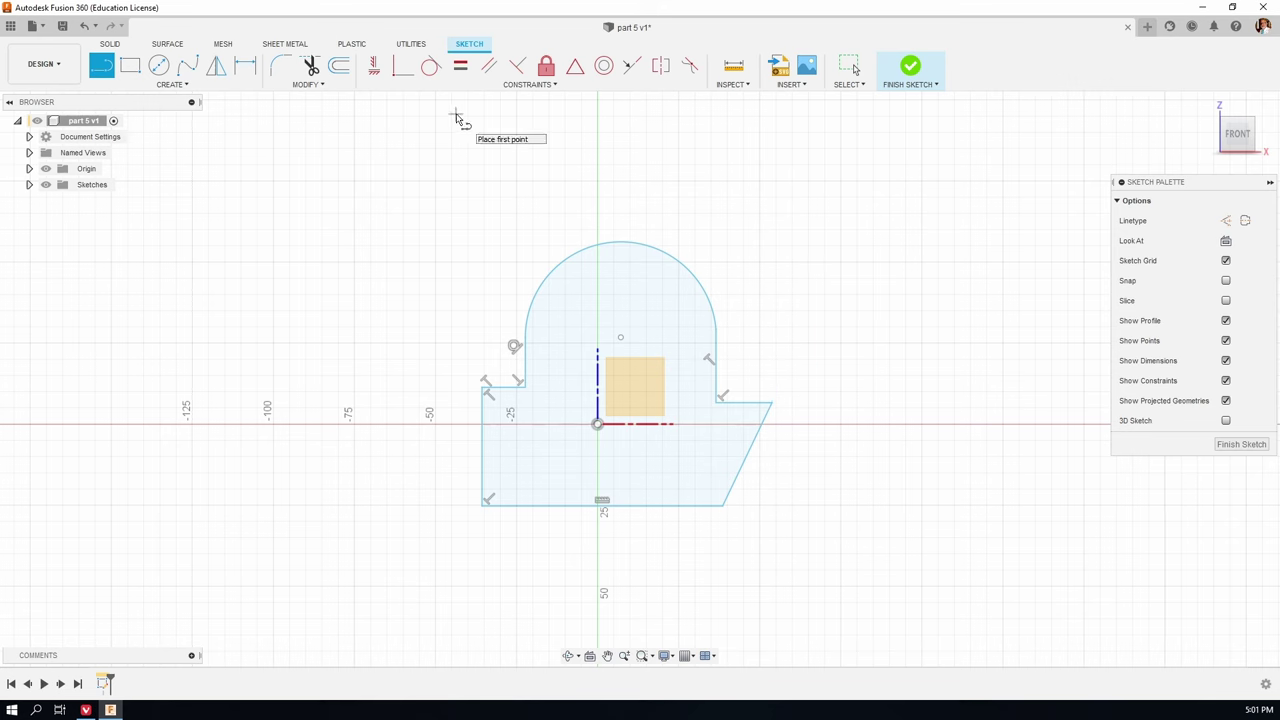
left_click(376, 70)
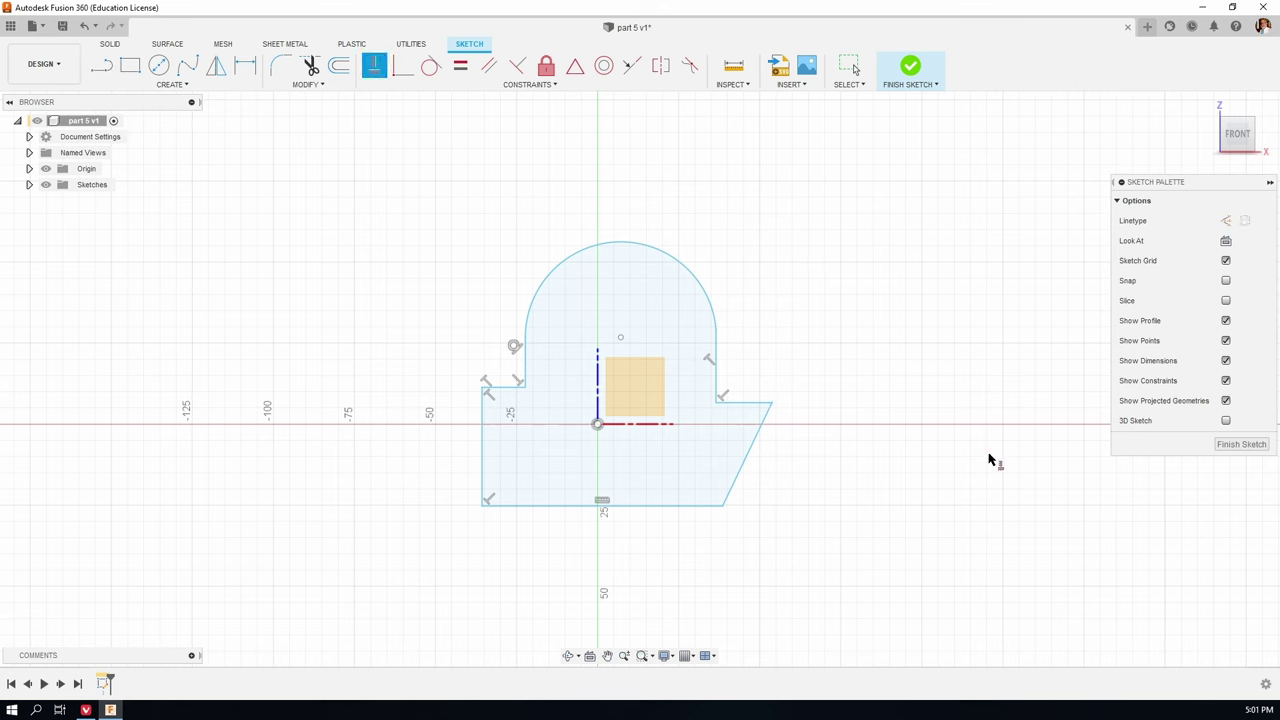
left_click(752, 452)
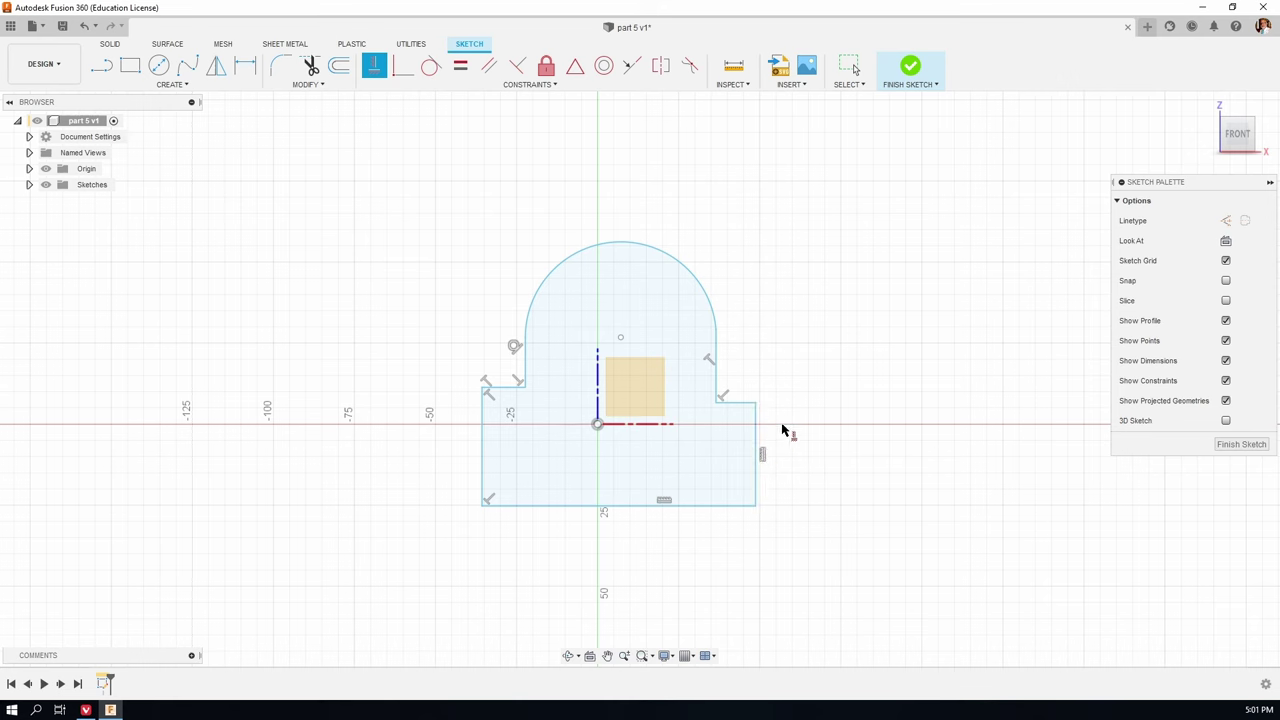
Step: Make the centre point of the profile's top arc coincident with the sketch origin
left_click(400, 70)
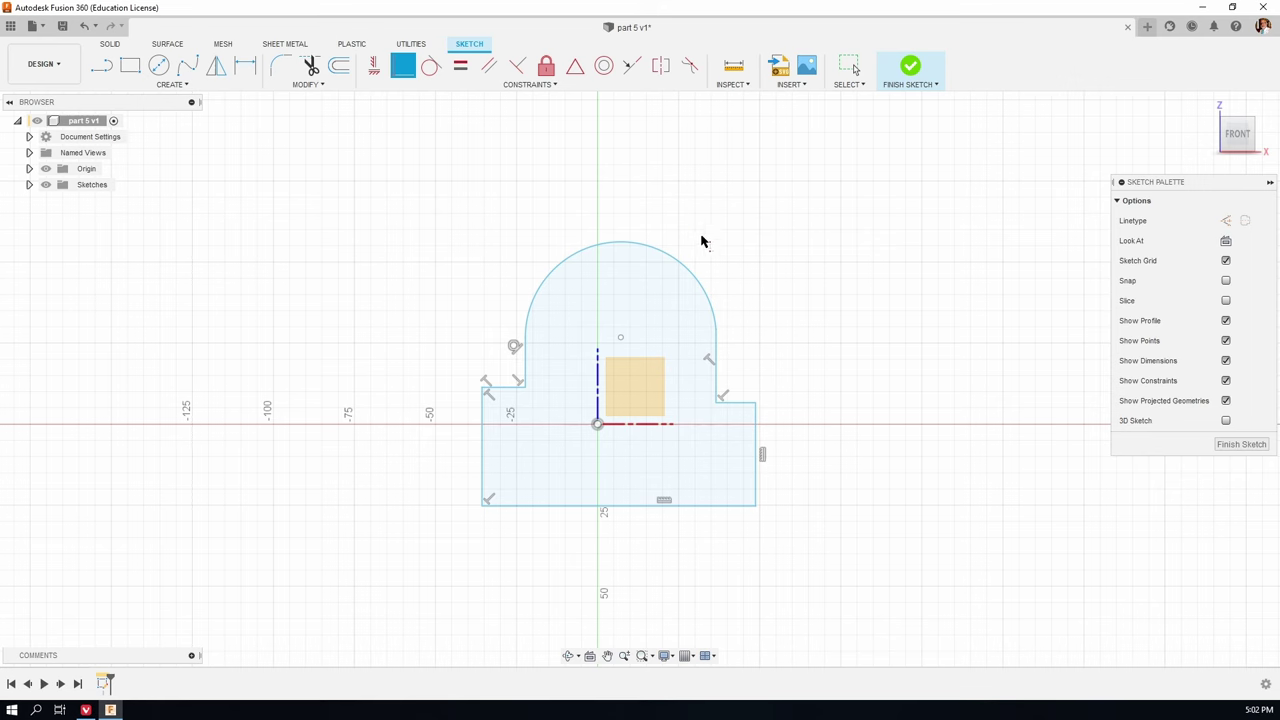
left_click(621, 339)
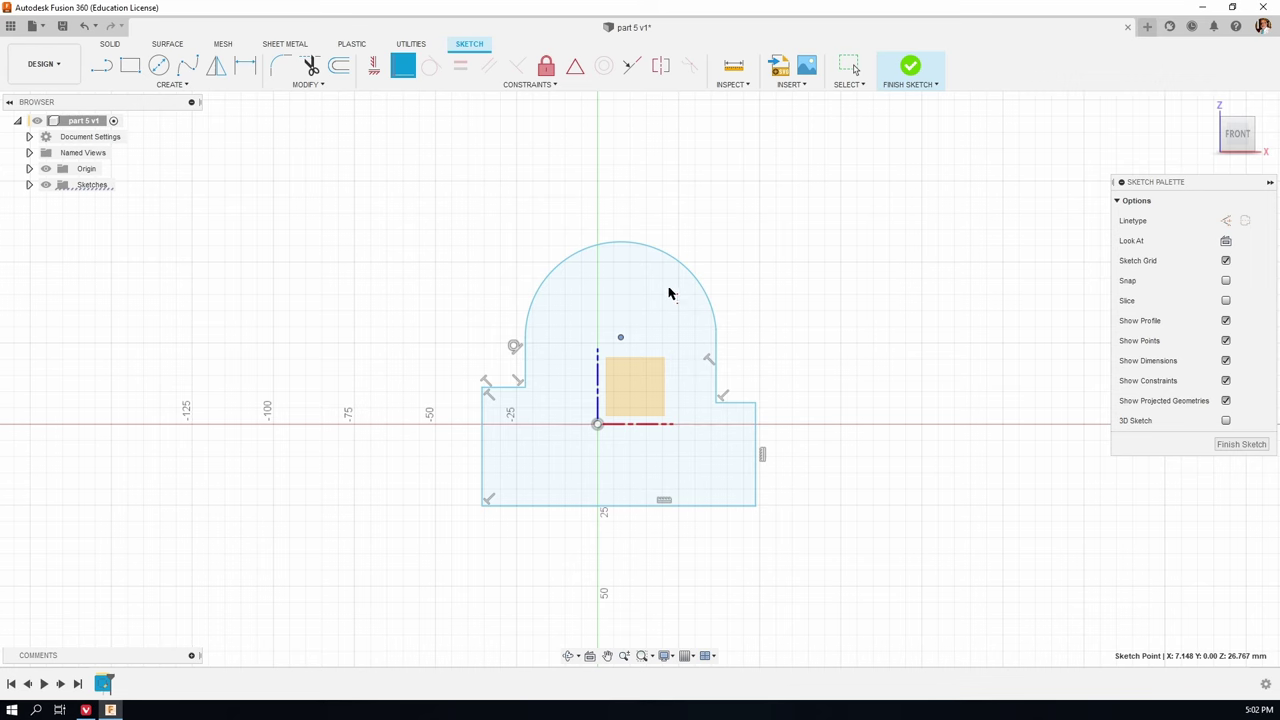
left_click(597, 425)
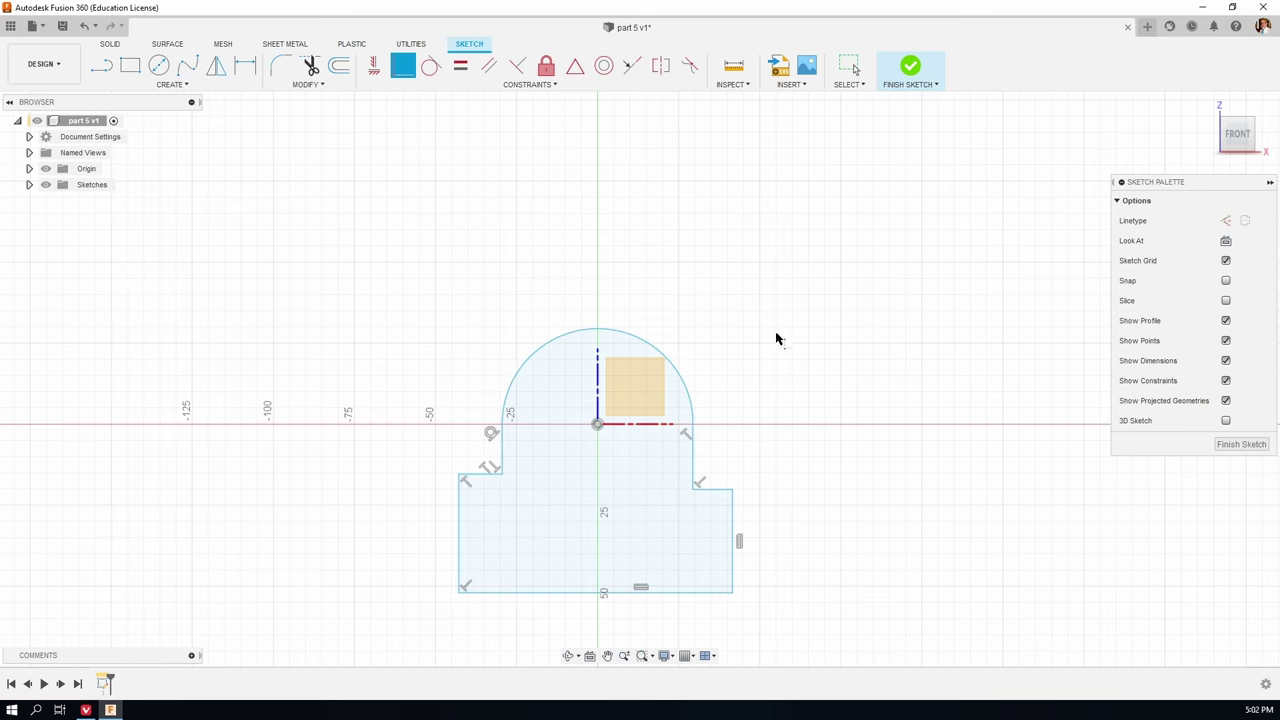
middle_click_drag(716, 512, 716, 444)
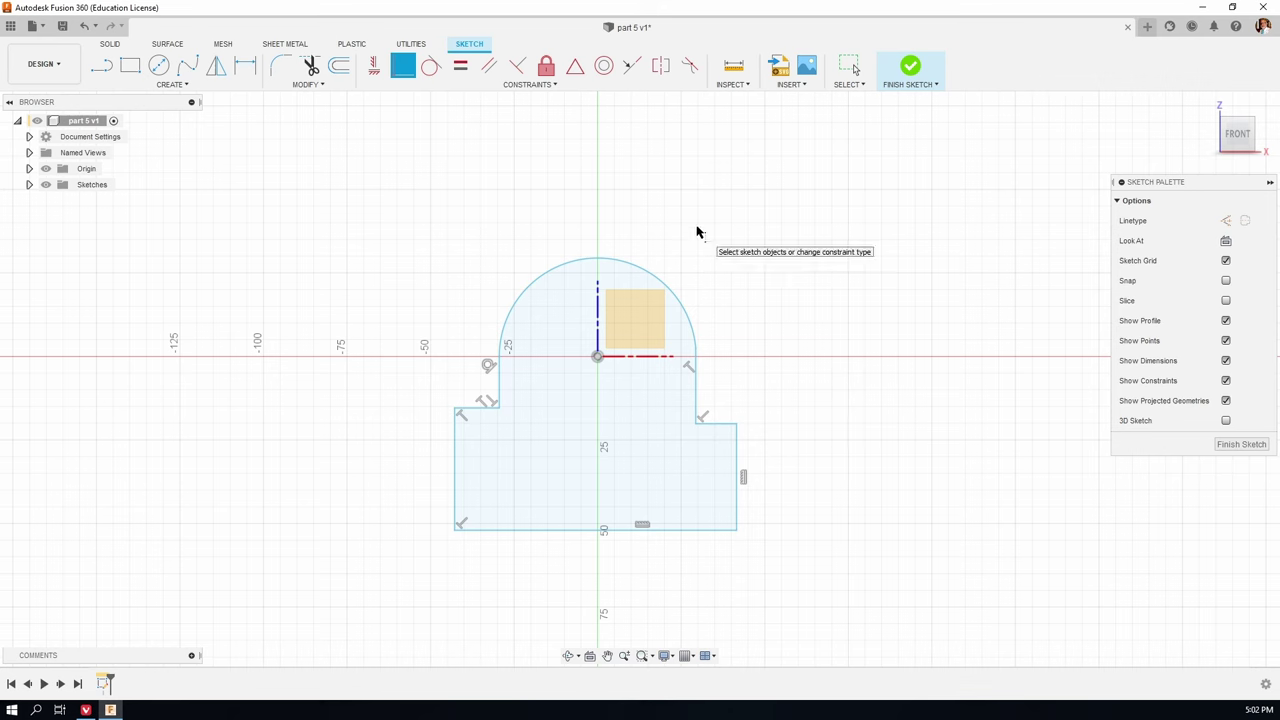
Step: Place a horizontal dimension for the profile's base edge below the sketch
key("d")
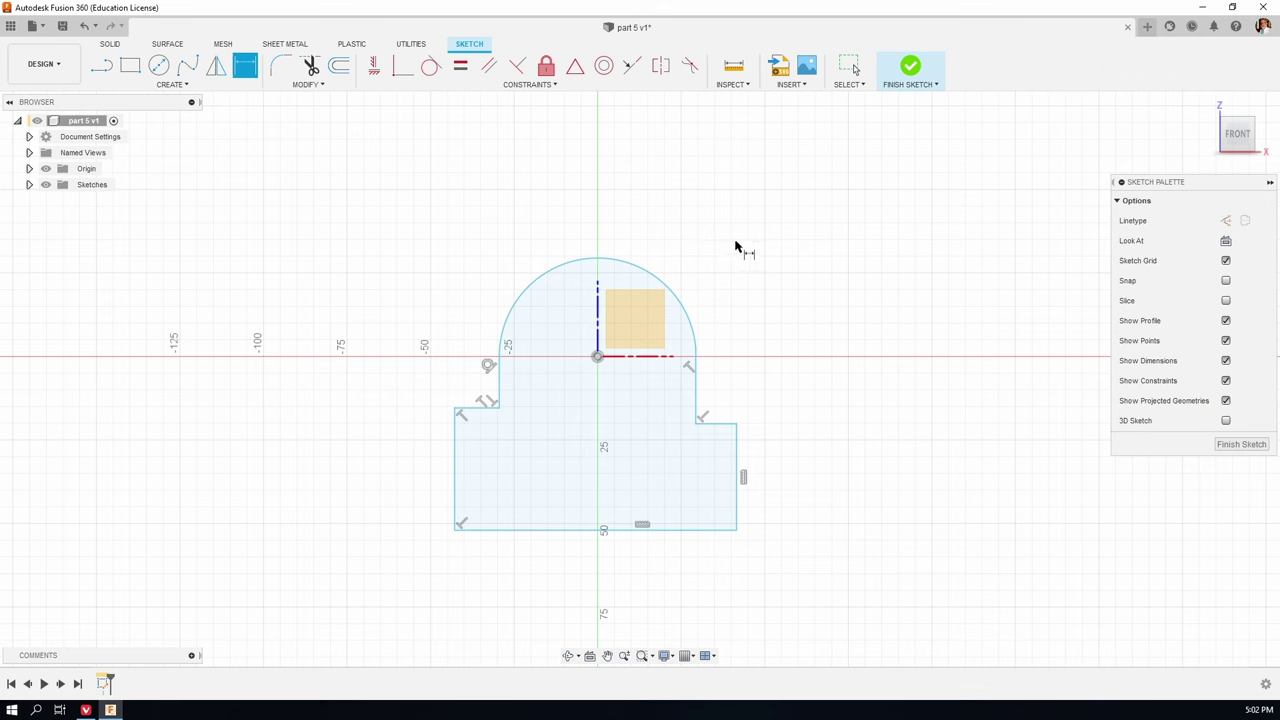
left_click(689, 536)
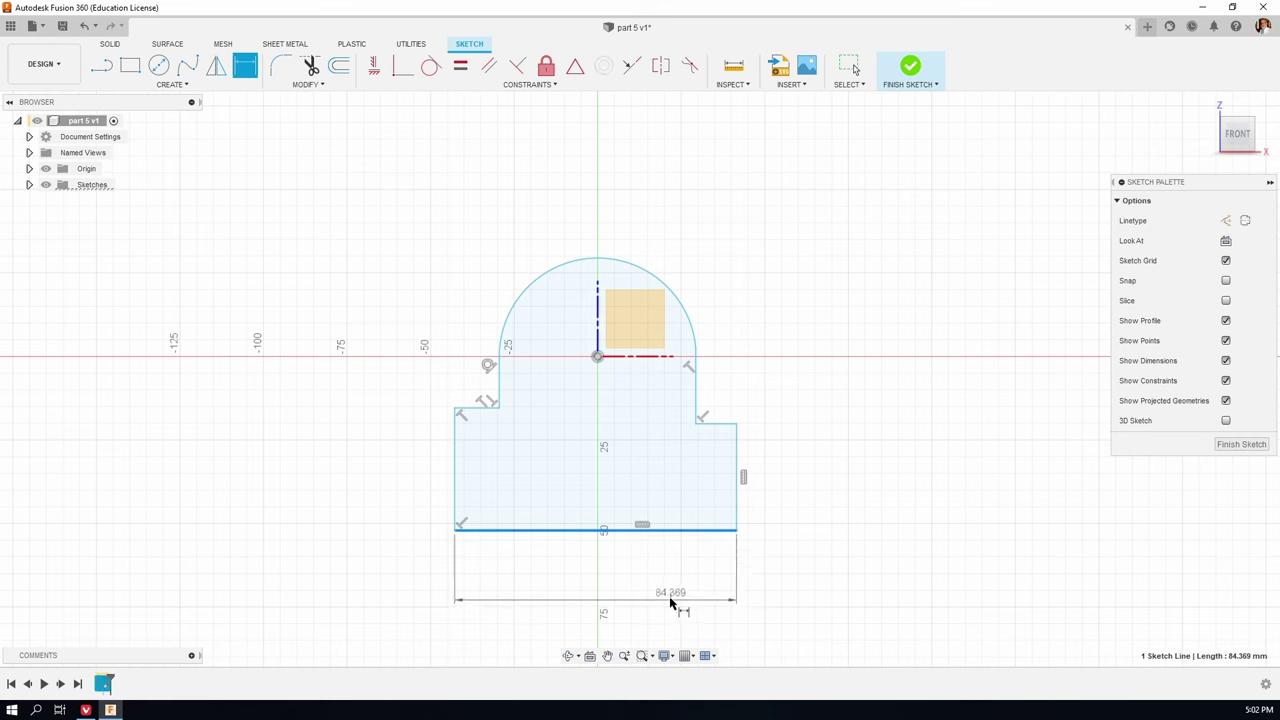
left_click(657, 590)
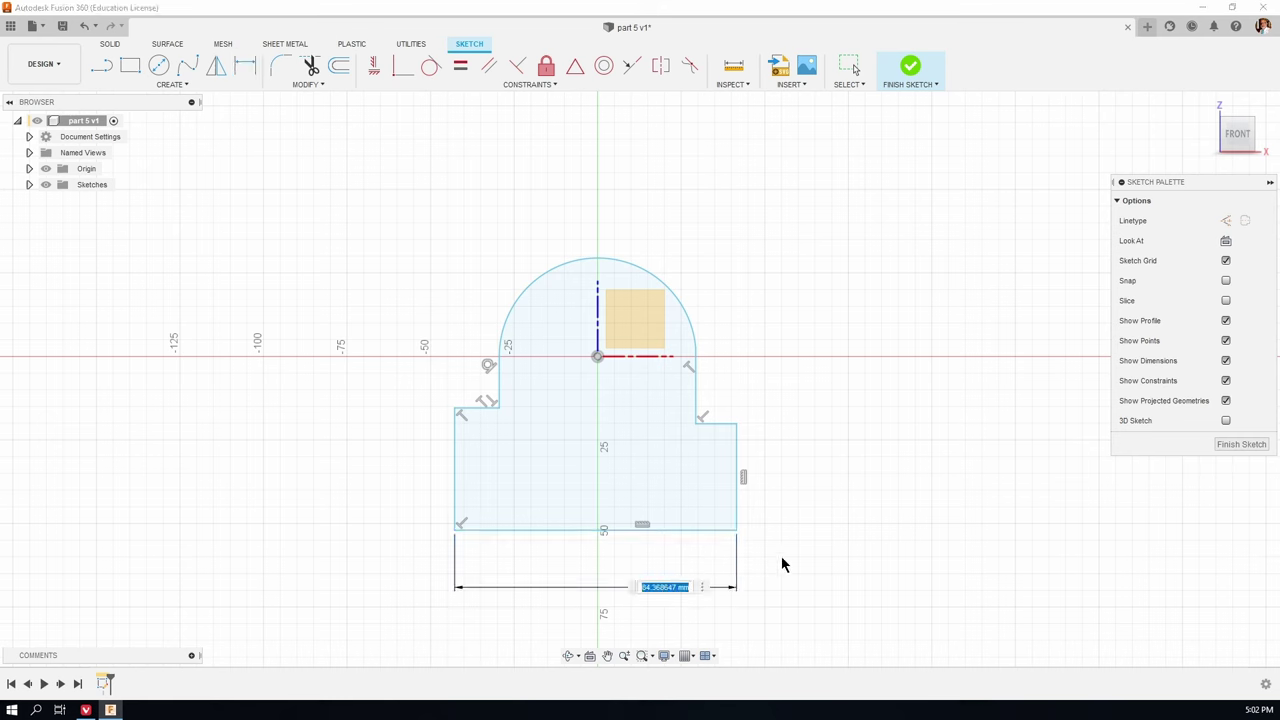
key("Return")
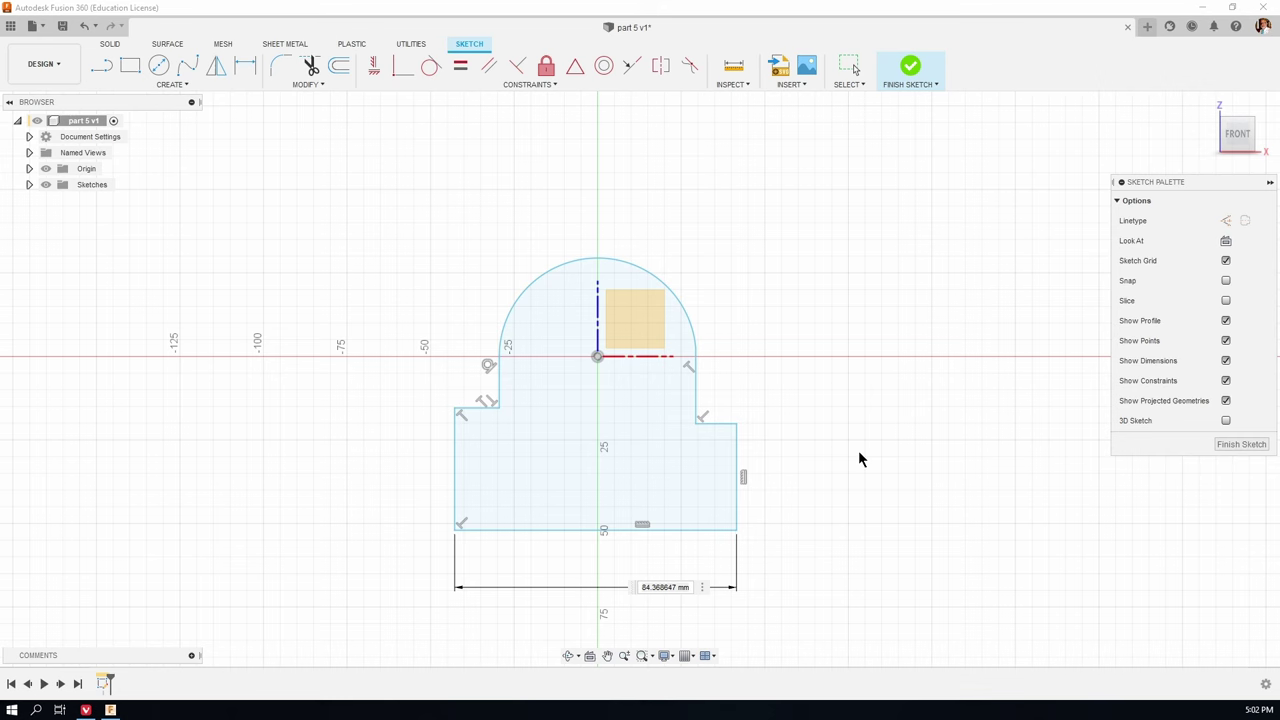
Step: Set the base edge's dimension to 240 mm
double_click(692, 585)
type("240")
key("Return")
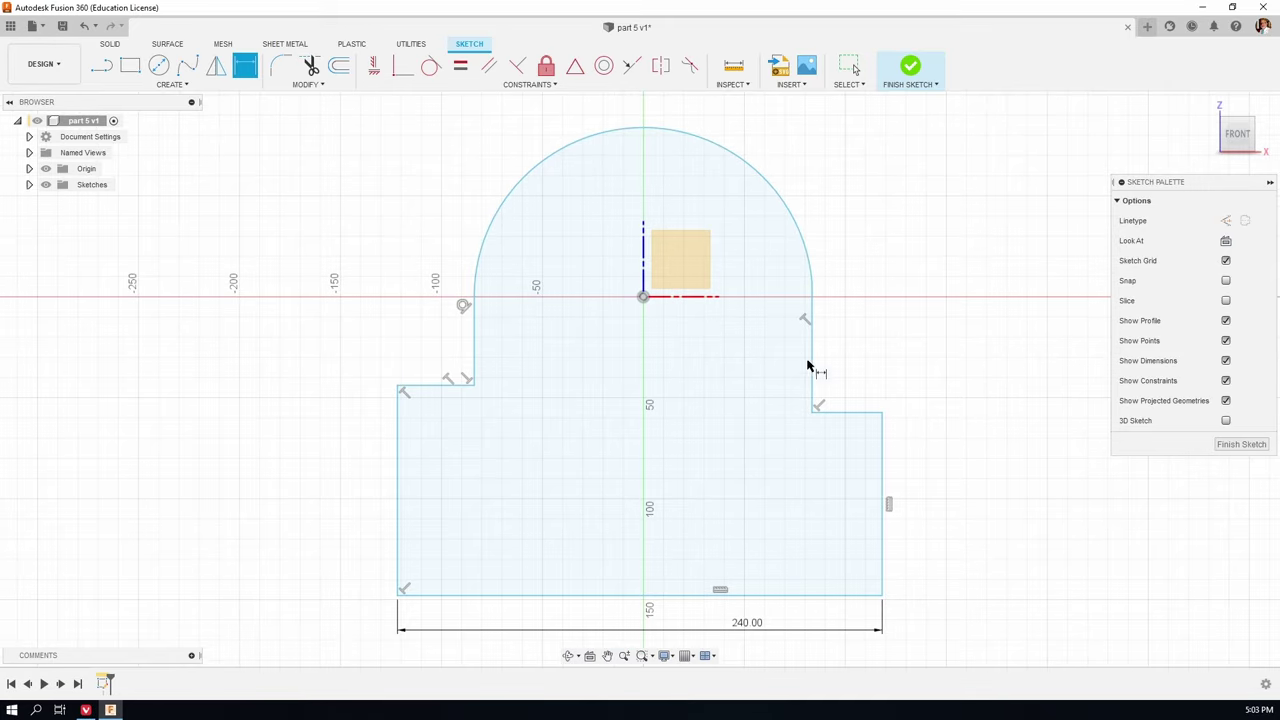
scroll(686, 331, "up", 1)
scroll(685, 315, "down", 2)
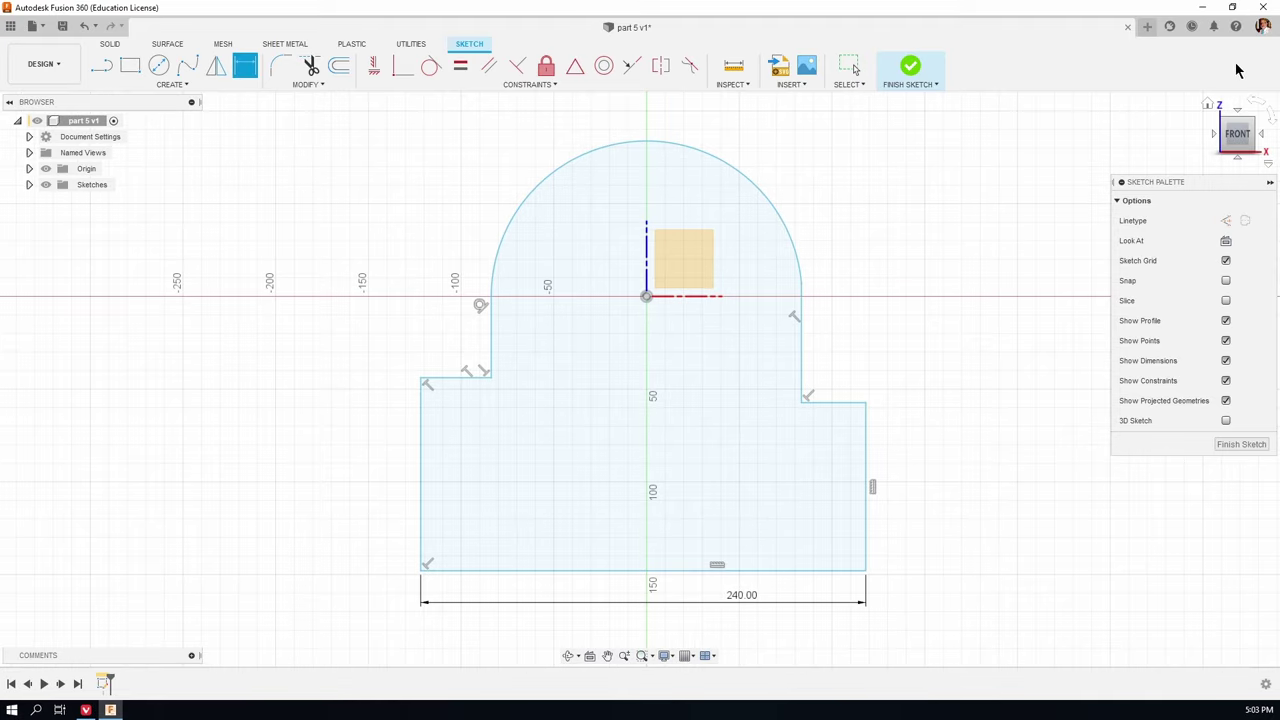
Step: Turn off "Scale entire sketch at first dimension" in the Design preferences and apply the change
left_click(1262, 26)
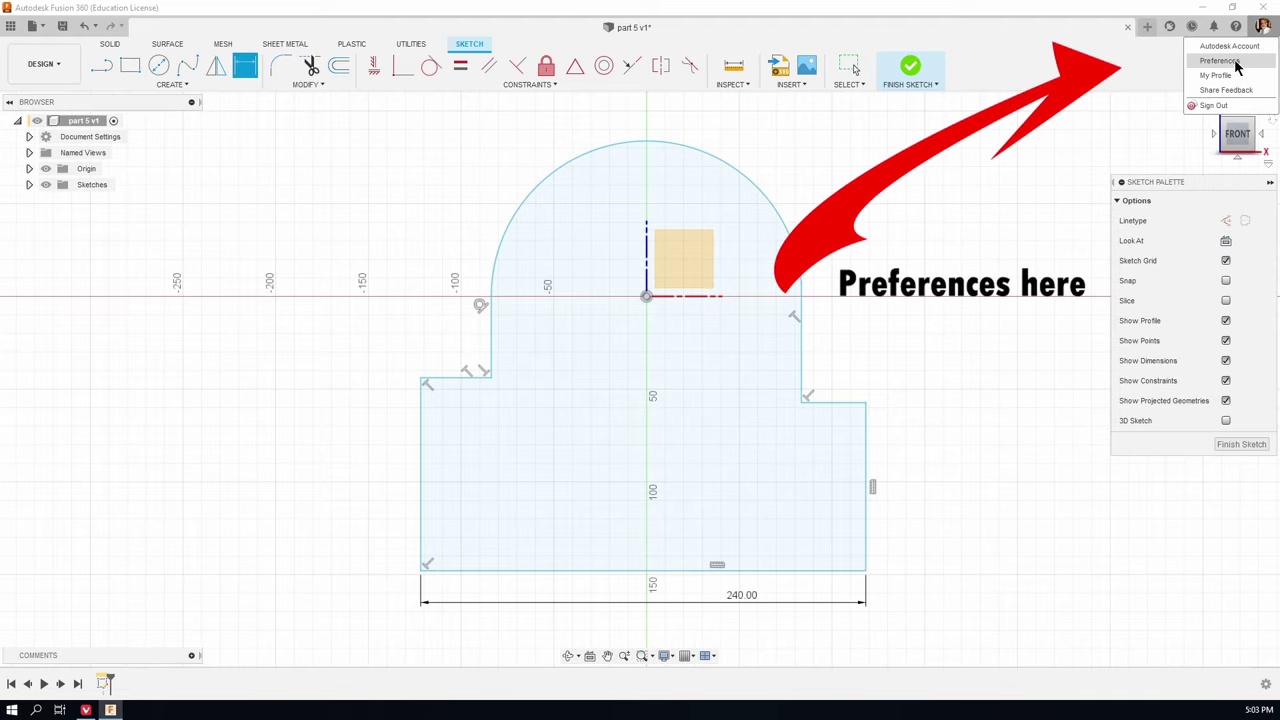
left_click(1237, 64)
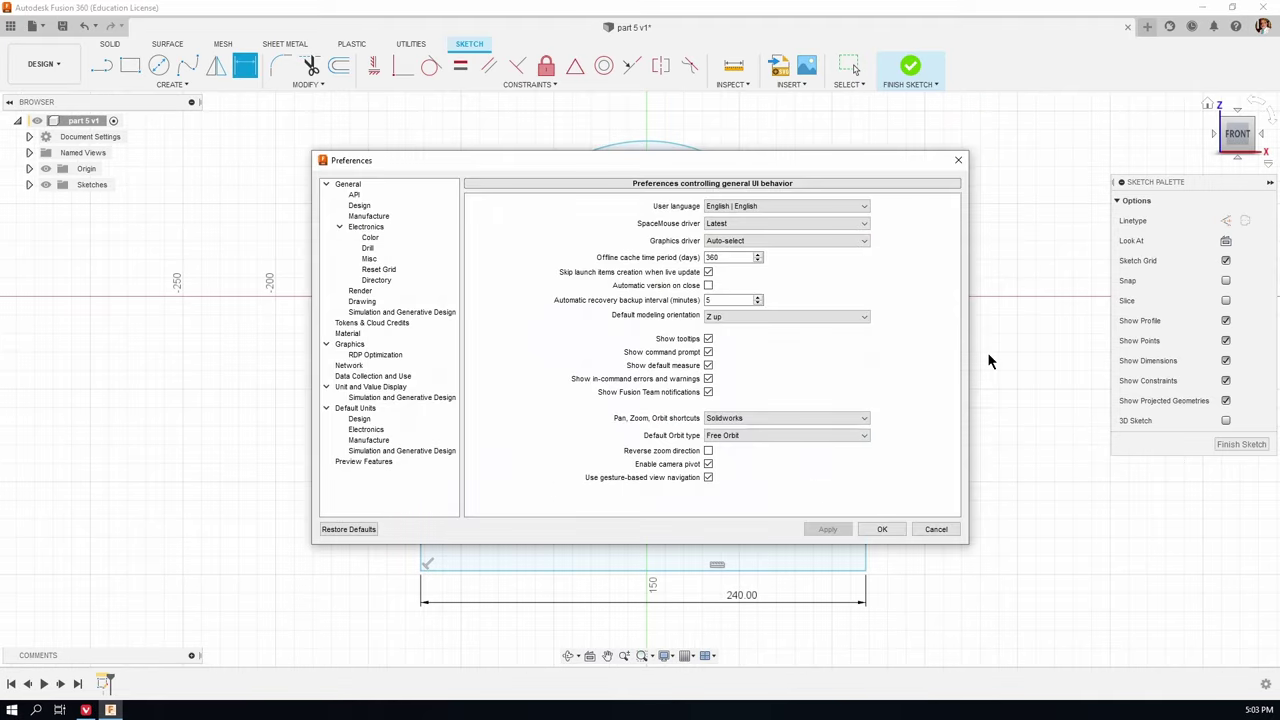
left_click(360, 206)
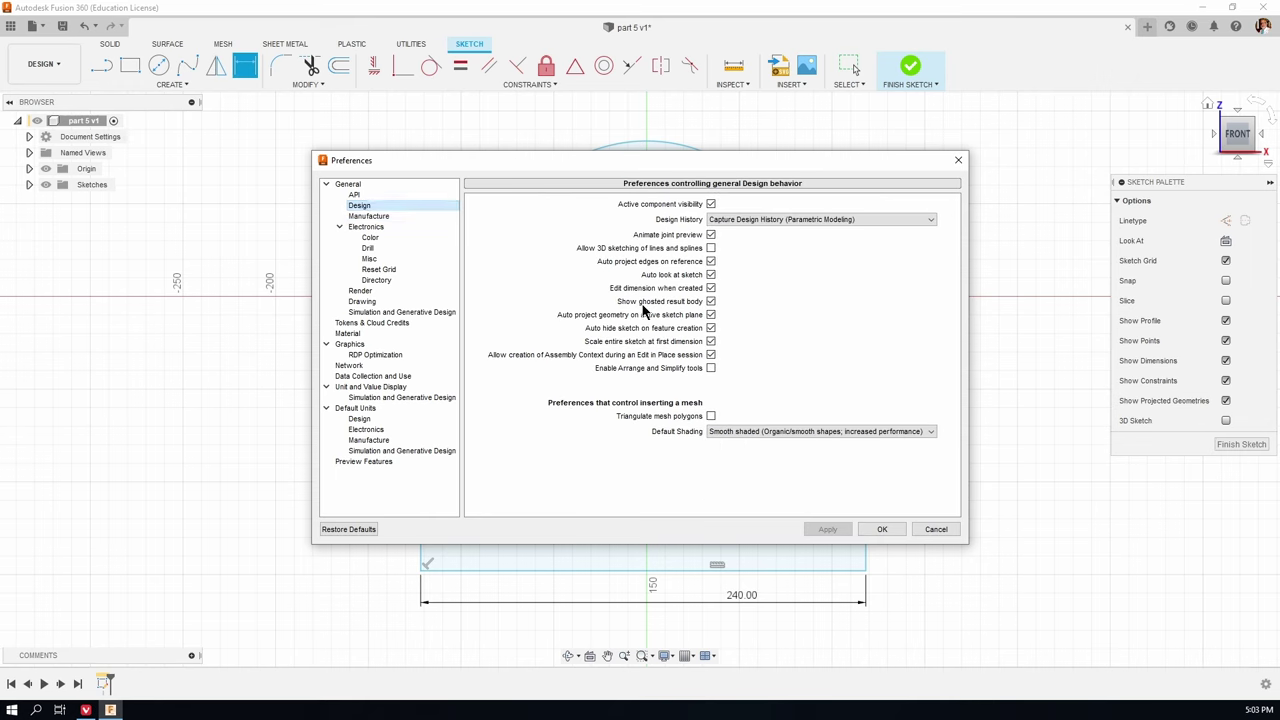
left_click(711, 341)
left_click(823, 529)
left_click(884, 529)
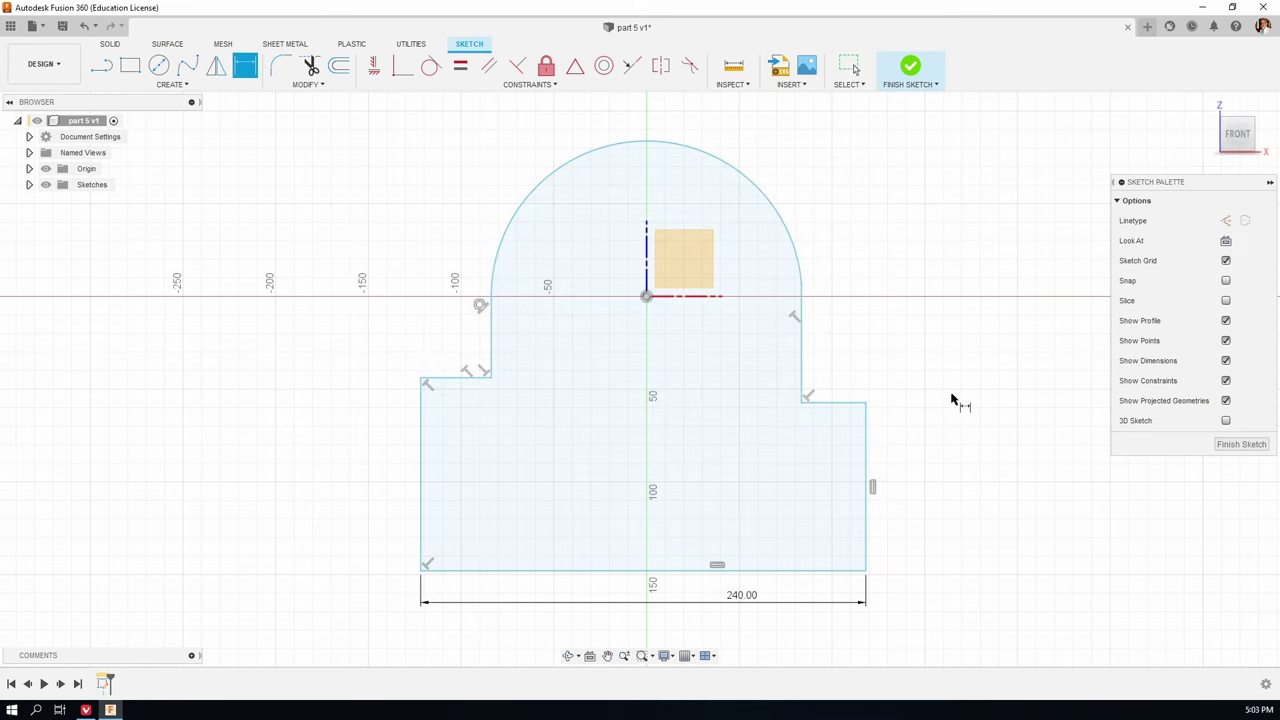
Step: Undo the base edge's 240 mm value, try 240 mm again with sketch scaling off, and undo that change as well
key("Escape")
key("ctrl+z")
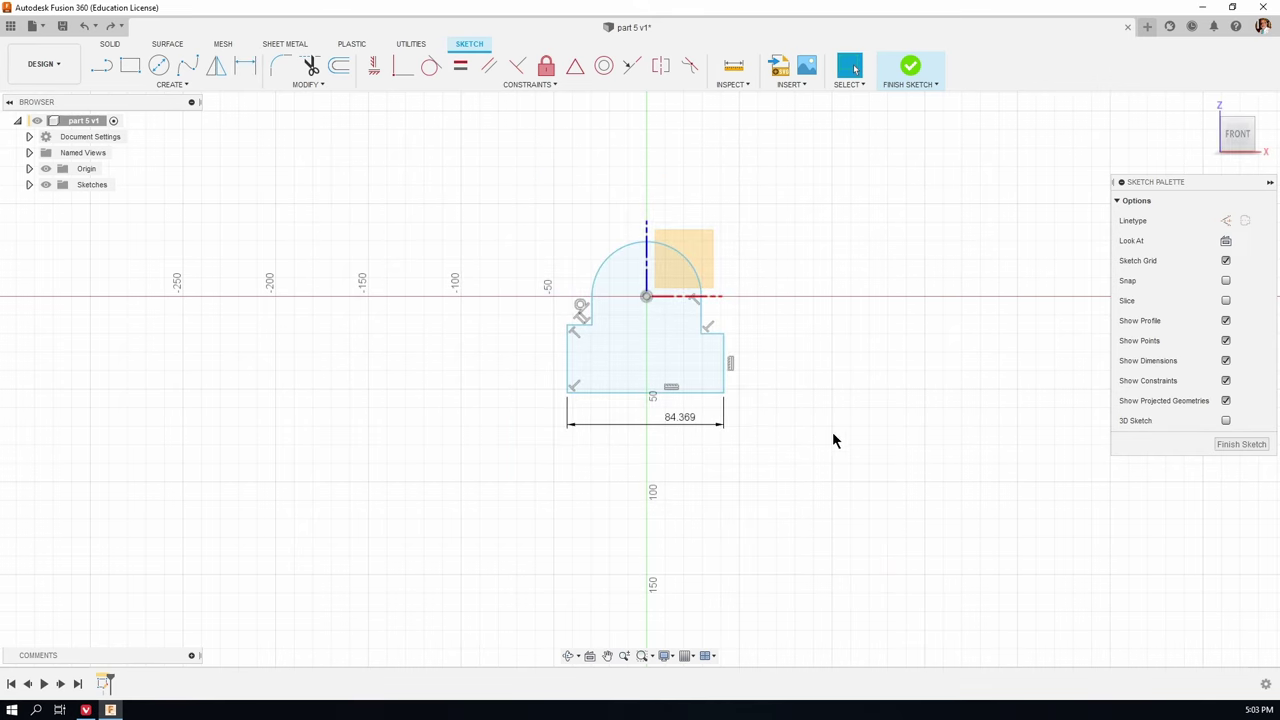
left_click(687, 423)
double_click(689, 421)
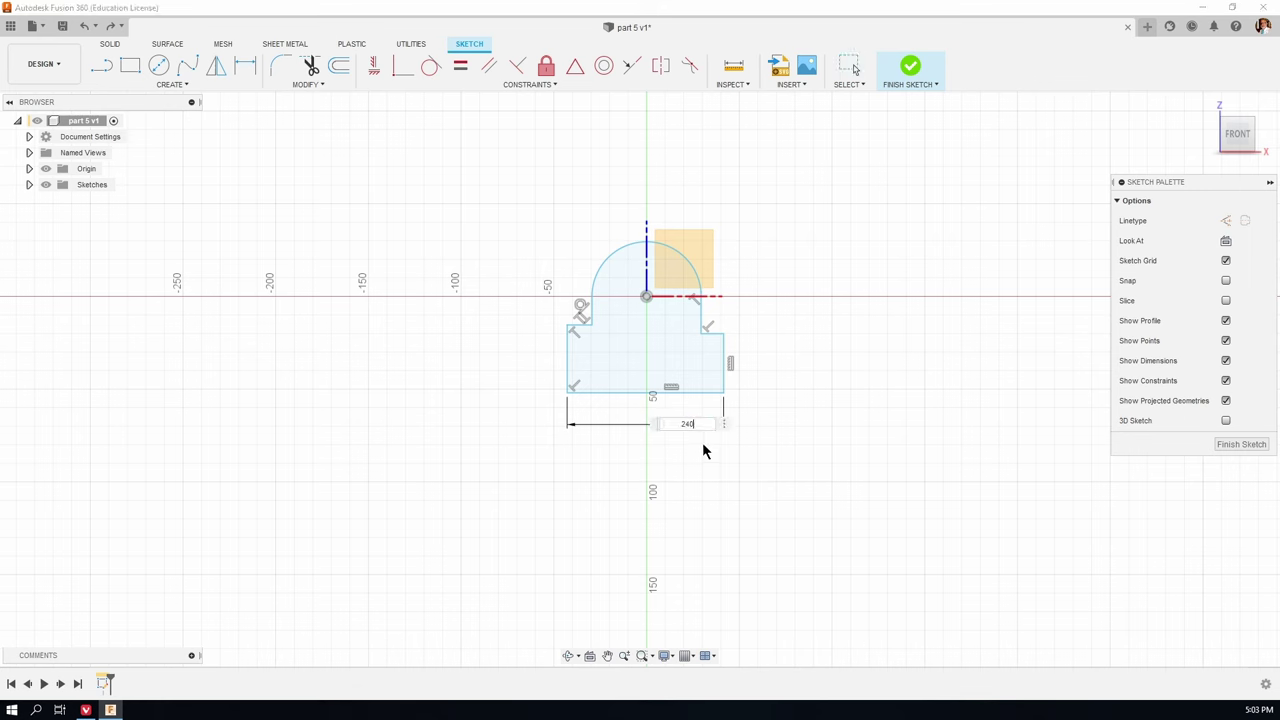
key("Return")
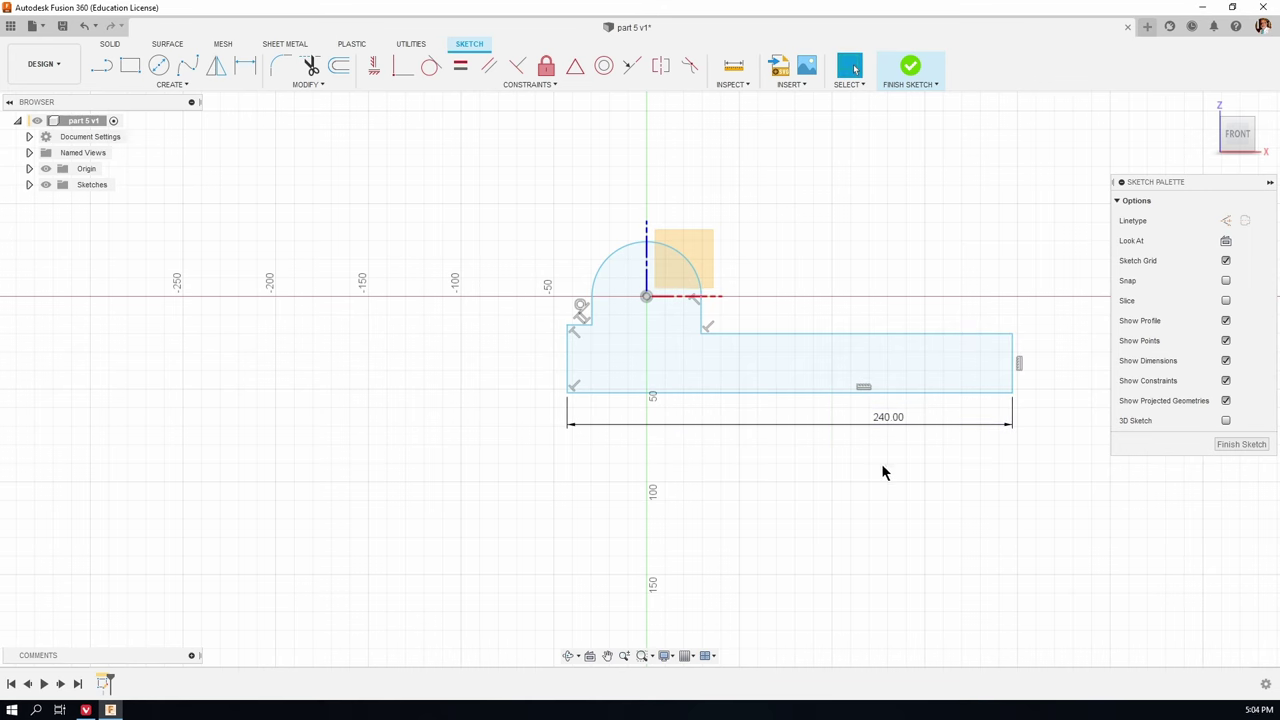
key("ctrl+z")
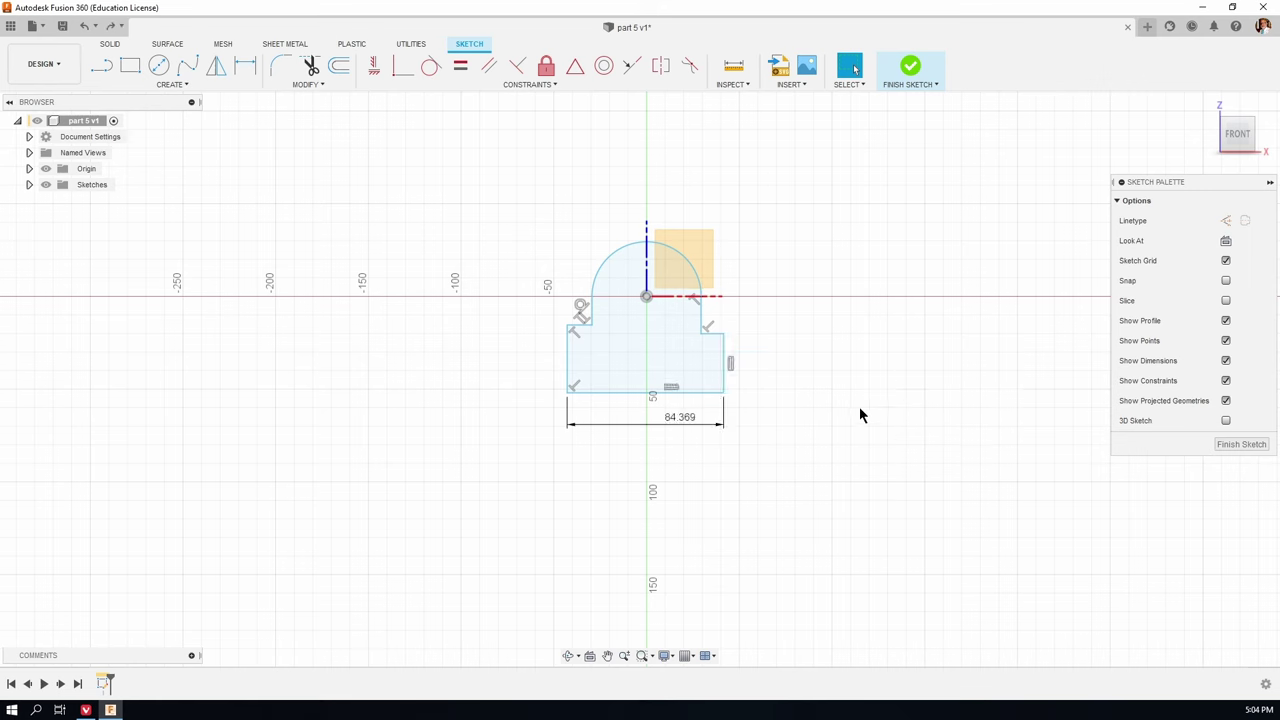
Step: Turn on "Scale entire sketch at first dimension" in the Design preferences and accept the change
left_click(1262, 27)
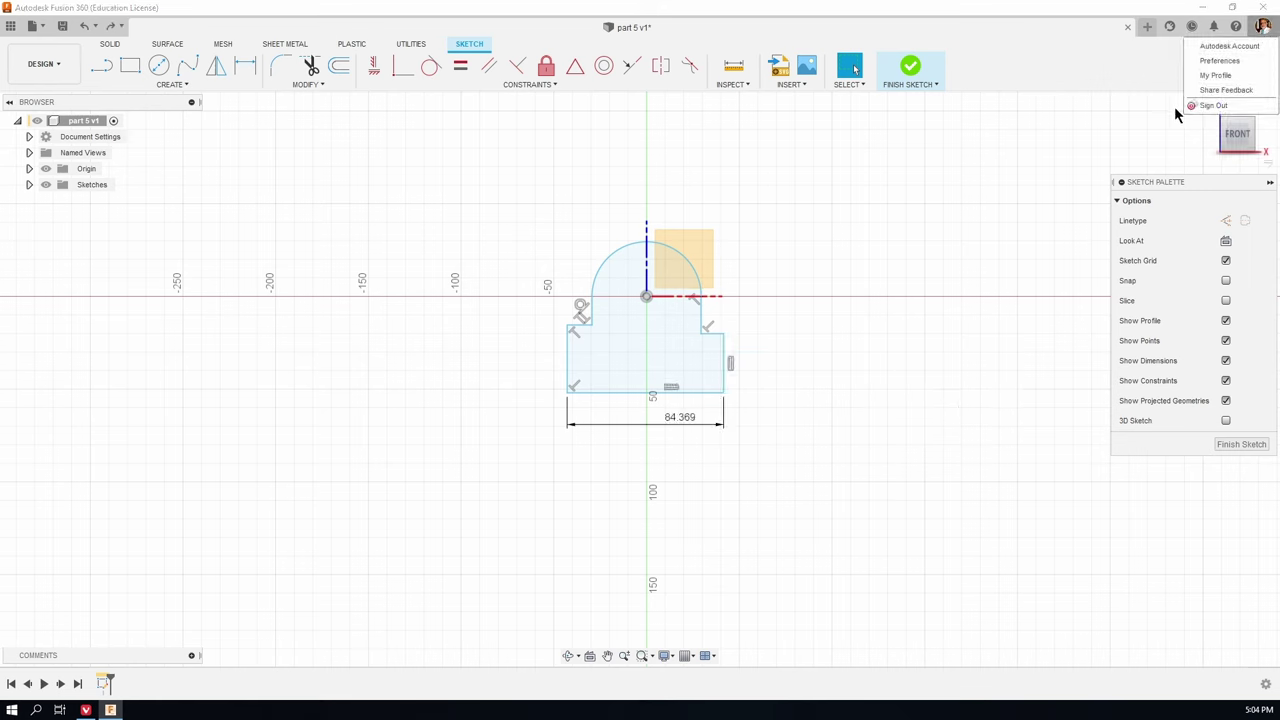
left_click(1218, 64)
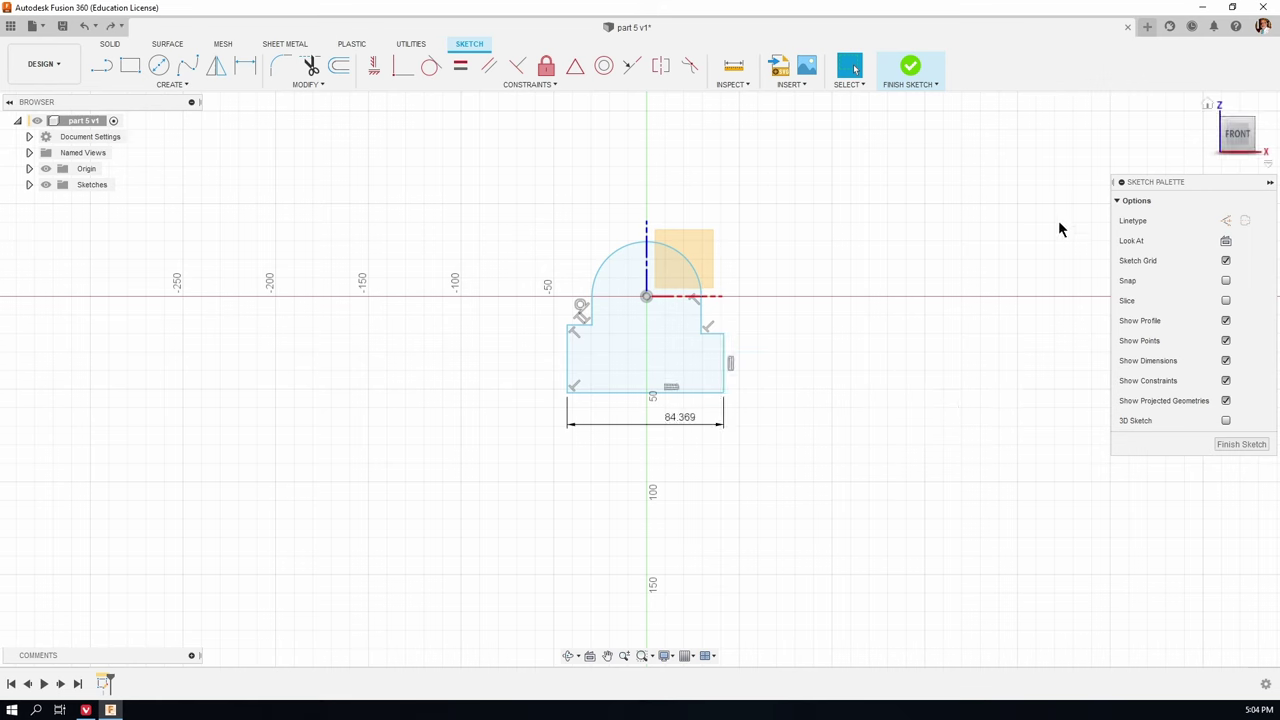
left_click(359, 205)
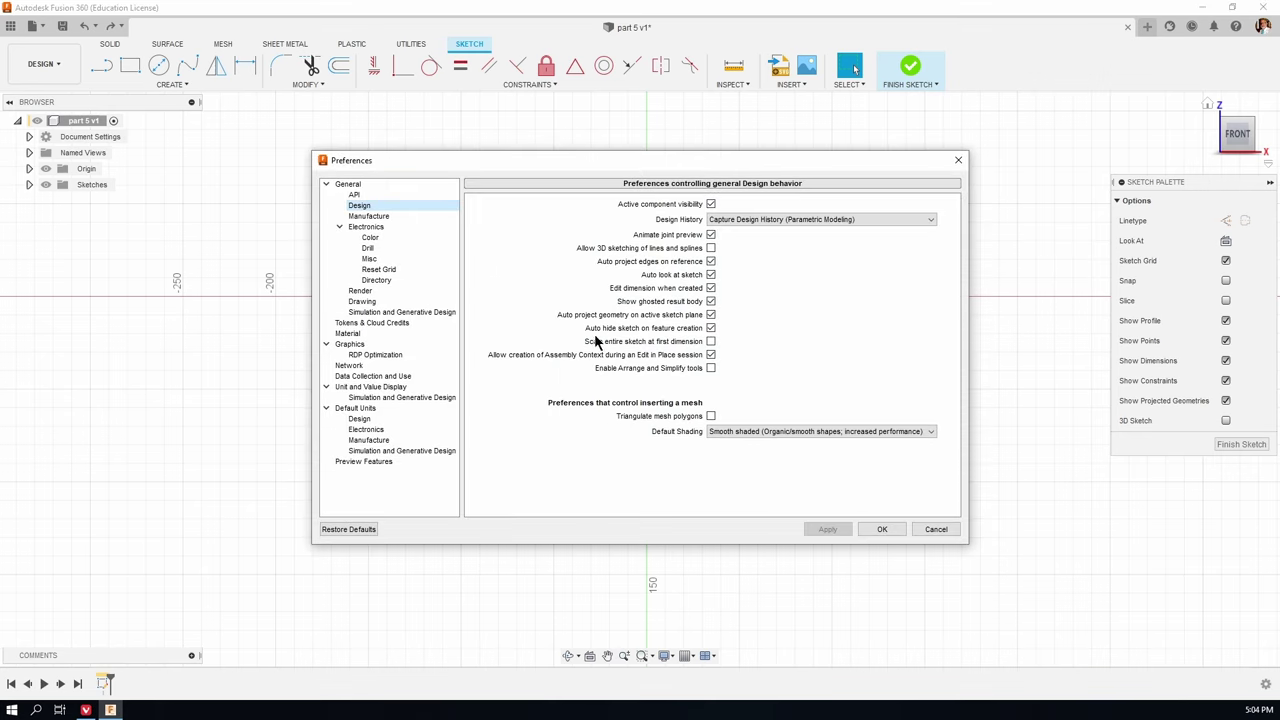
left_click(710, 341)
left_click(828, 529)
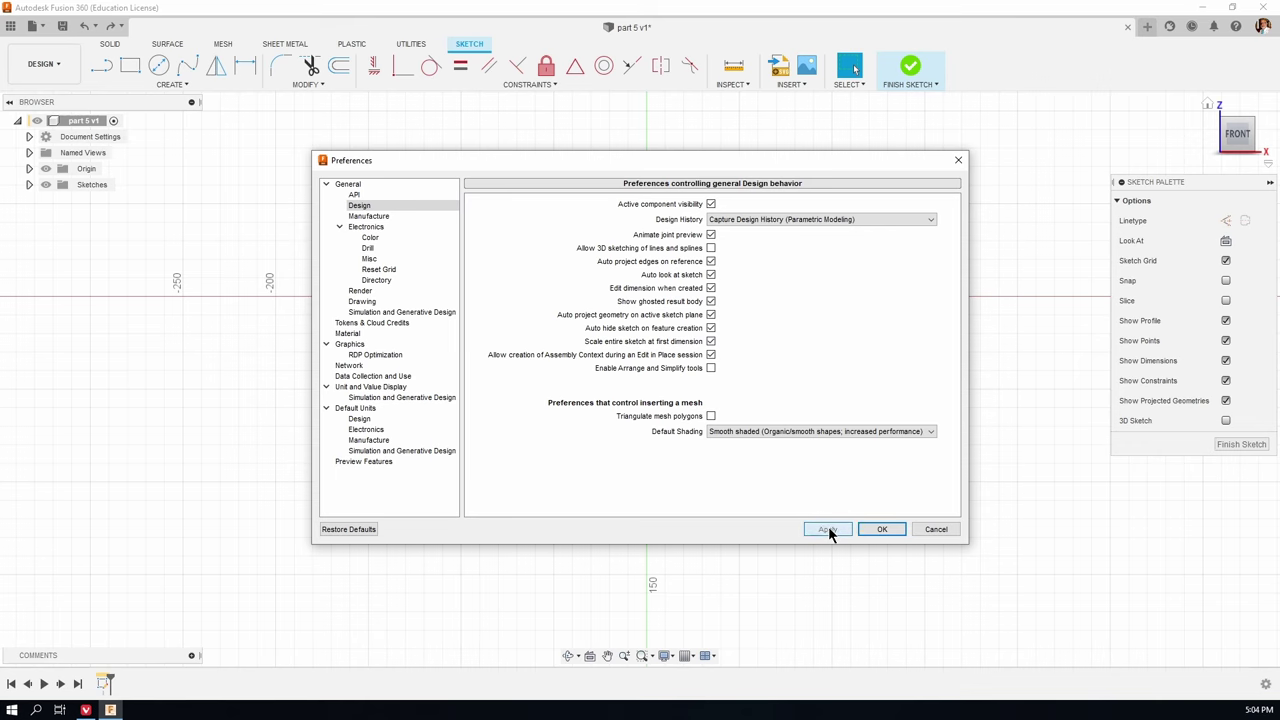
left_click(878, 530)
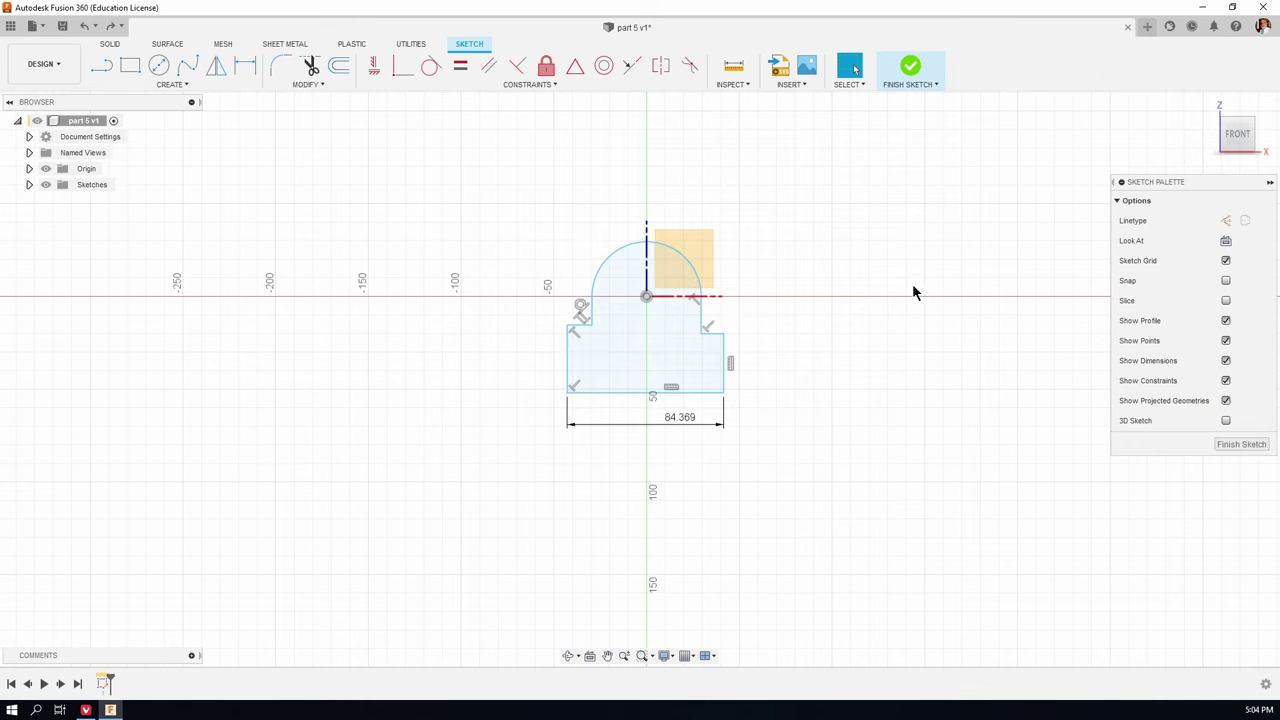
Step: Set the profile's base edge dimension to 240 mm
double_click(667, 420)
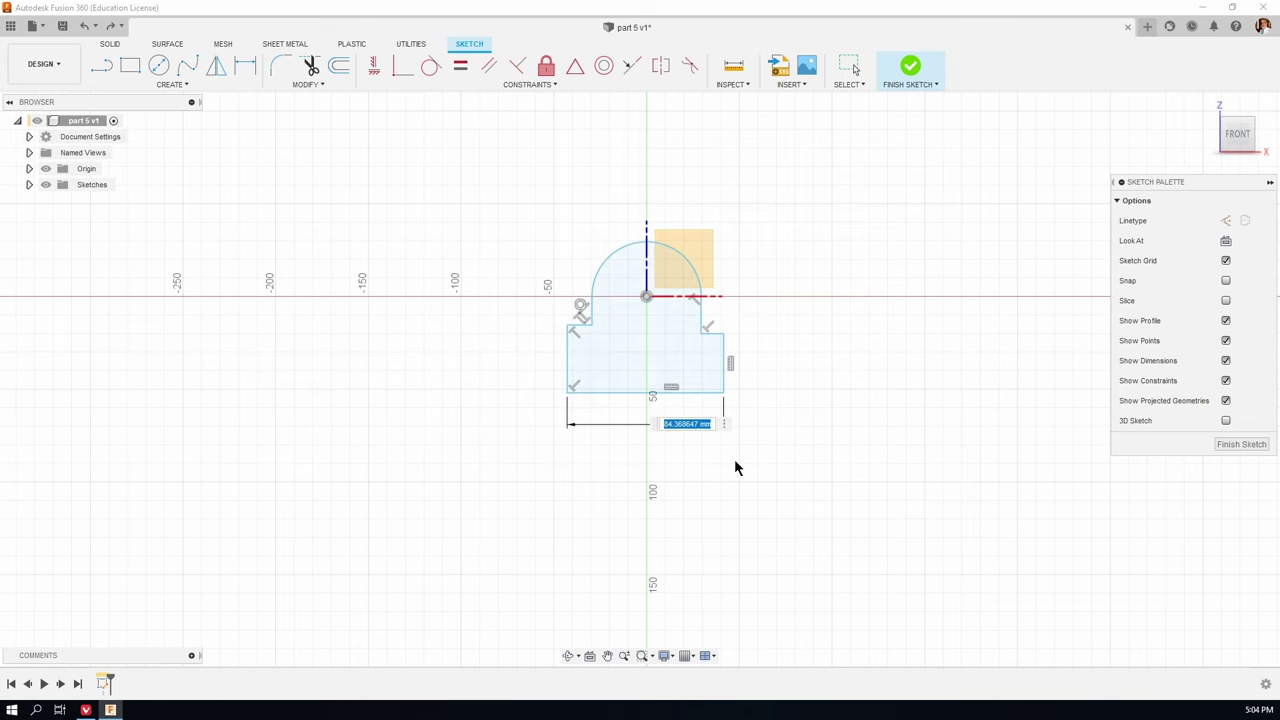
type("240")
key("Return")
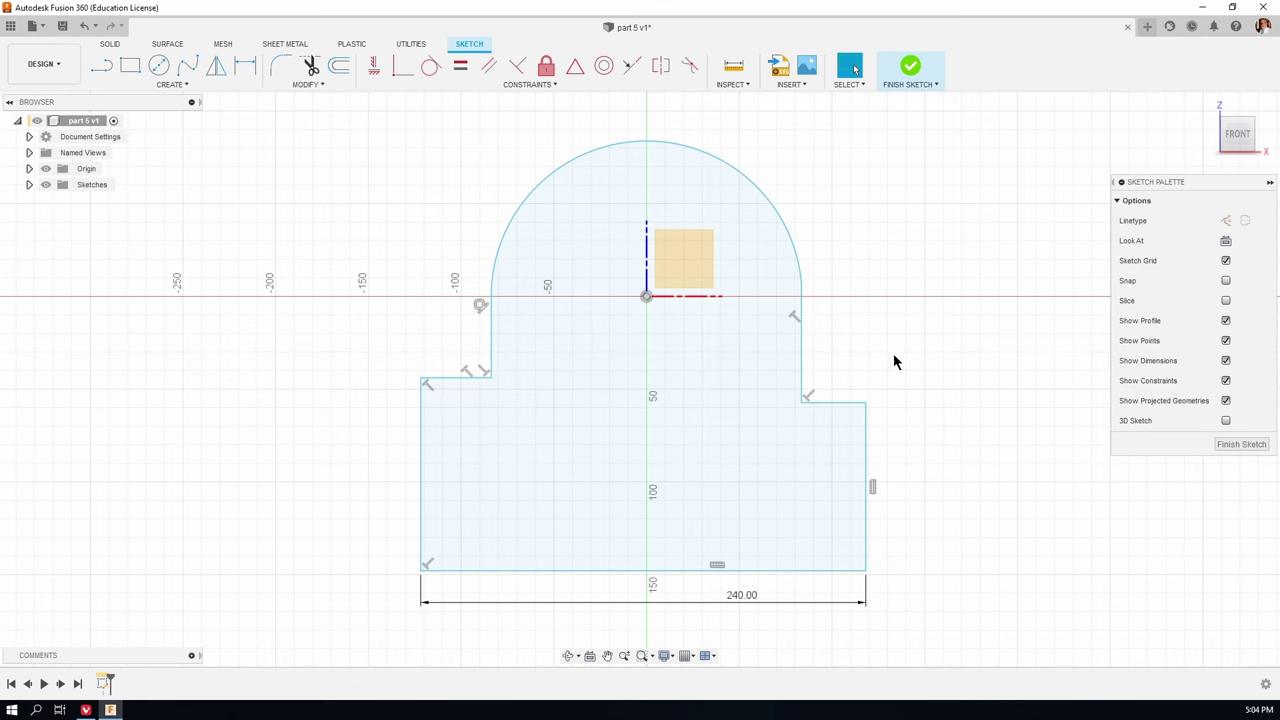
Step: Lower the profile's right step edge and apply a collinear constraint between it and the left step edge
mouse_move(846, 405)
left_mouse_down()
mouse_move(855, 340)
mouse_move(842, 432)
mouse_move(854, 341)
mouse_move(835, 318)
mouse_move(815, 442)
mouse_move(814, 428)
mouse_move(853, 437)
left_mouse_up()
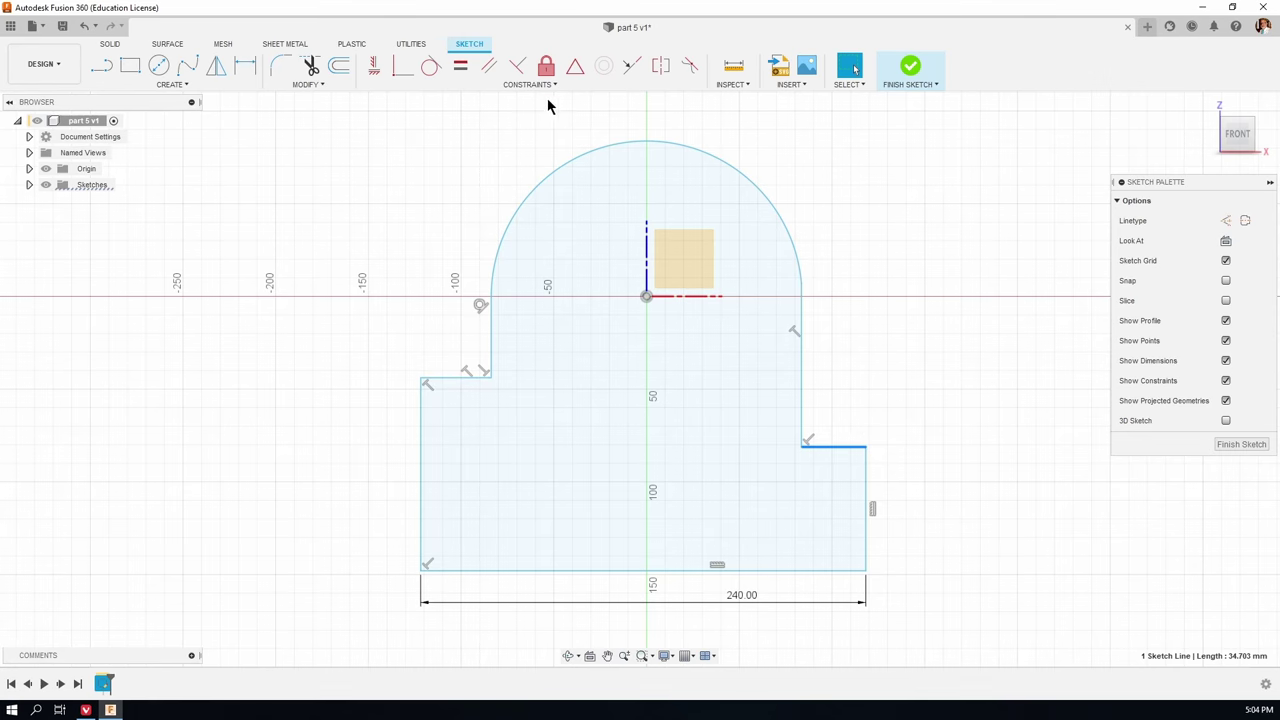
left_click(638, 63)
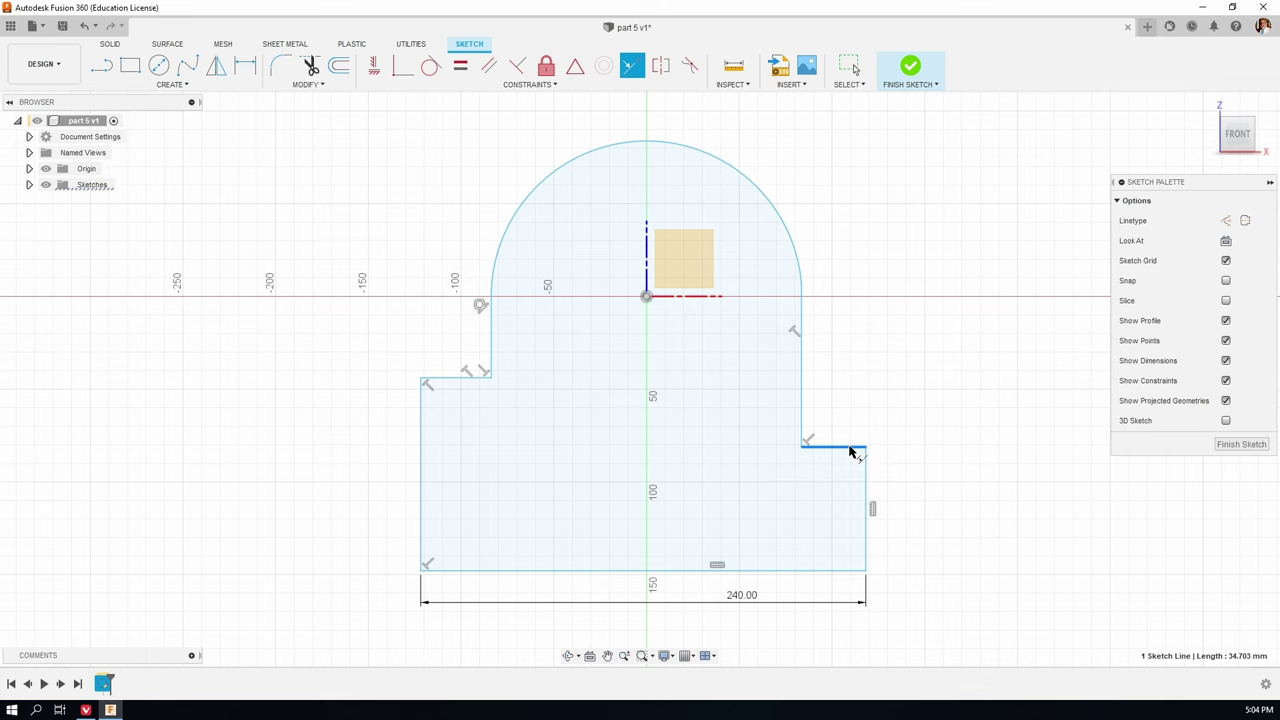
left_click(451, 380)
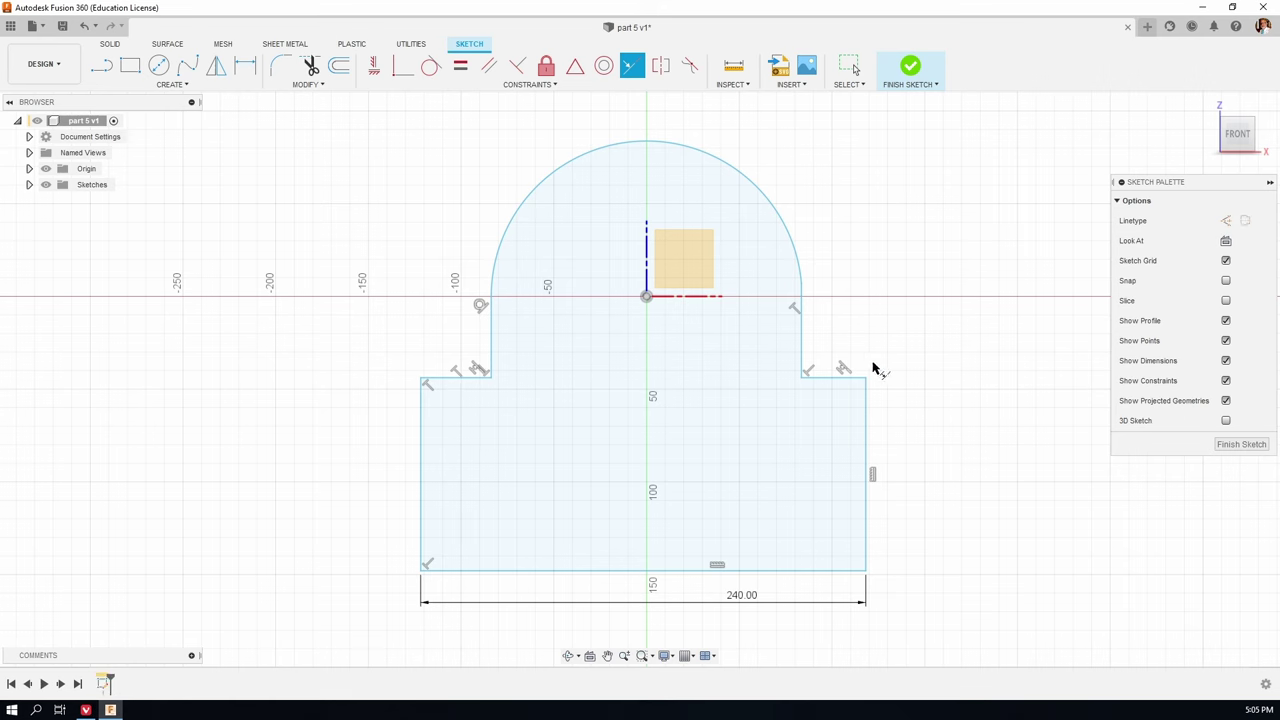
left_click(851, 72)
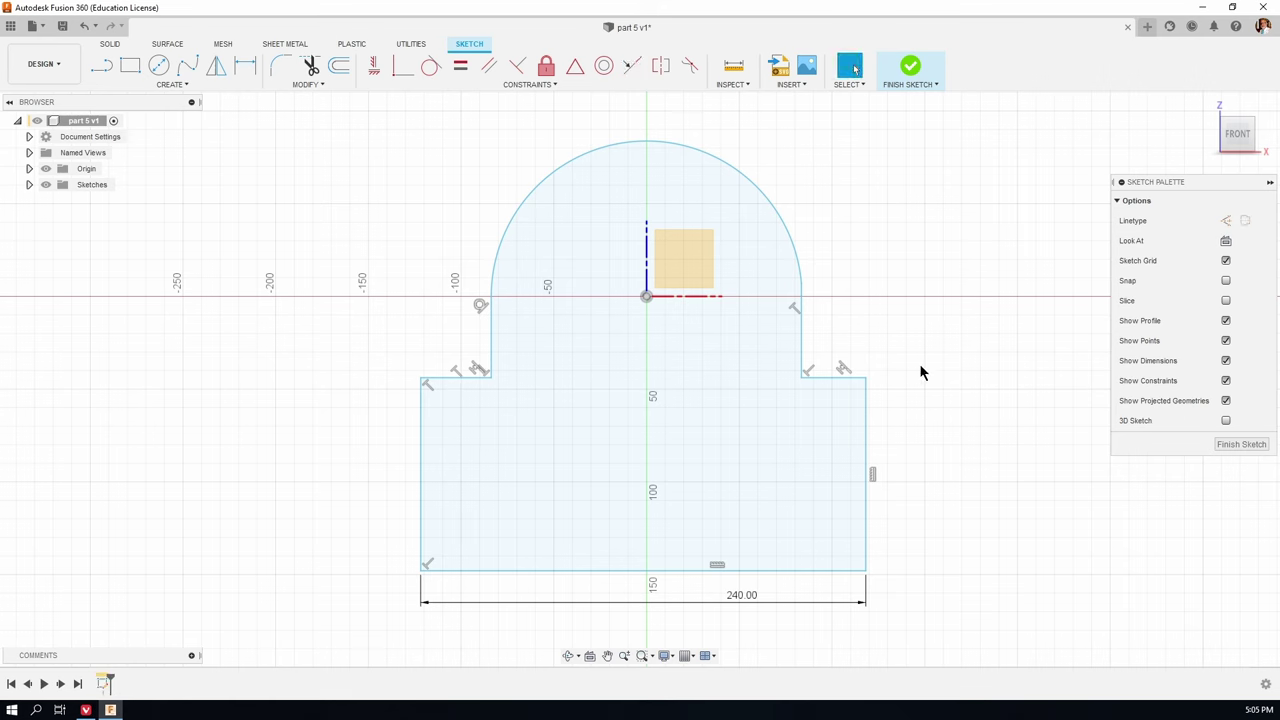
Step: Shift the two collinear step edges slightly downward and delete the collinear constraint between them
mouse_move(830, 376)
left_mouse_down()
mouse_move(822, 447)
mouse_move(828, 352)
mouse_move(836, 434)
mouse_move(835, 390)
mouse_move(827, 400)
left_mouse_up()
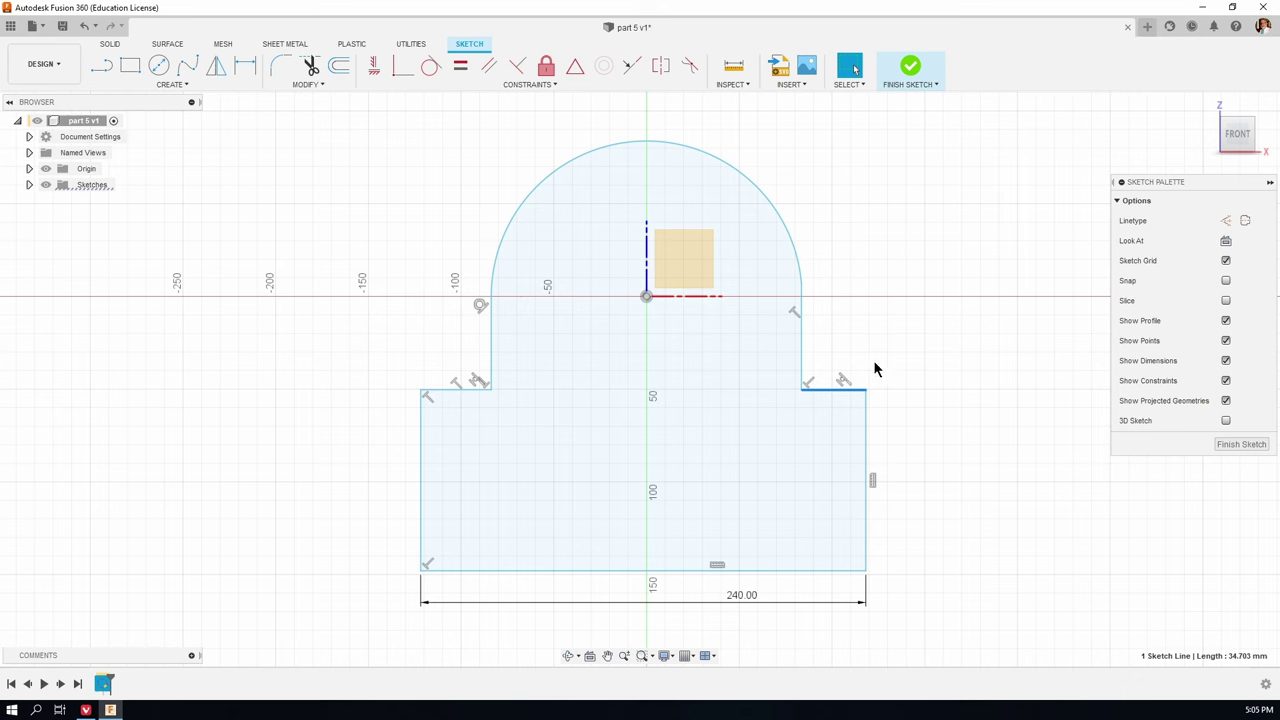
left_click(842, 381)
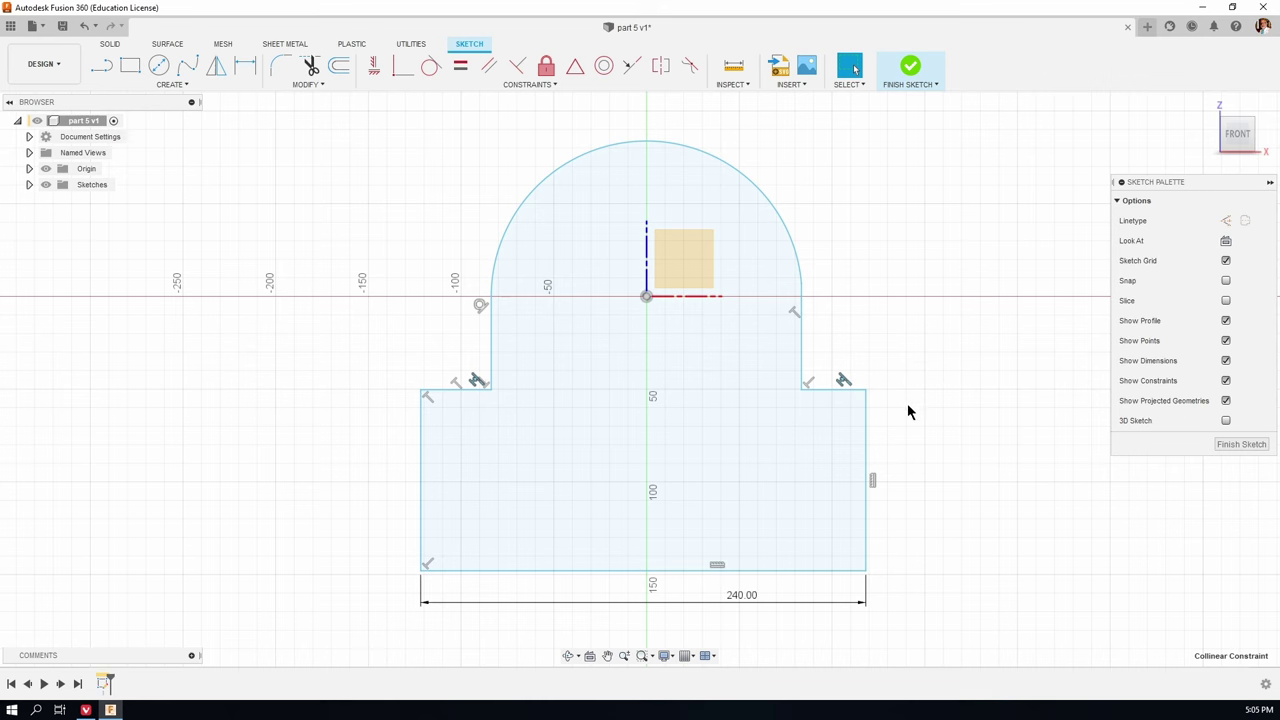
key("Delete")
Step: Move the right step edge below the left one and make the two collinear again
mouse_move(844, 388)
left_mouse_down()
mouse_move(843, 455)
mouse_move(858, 341)
mouse_move(846, 450)
left_mouse_up()
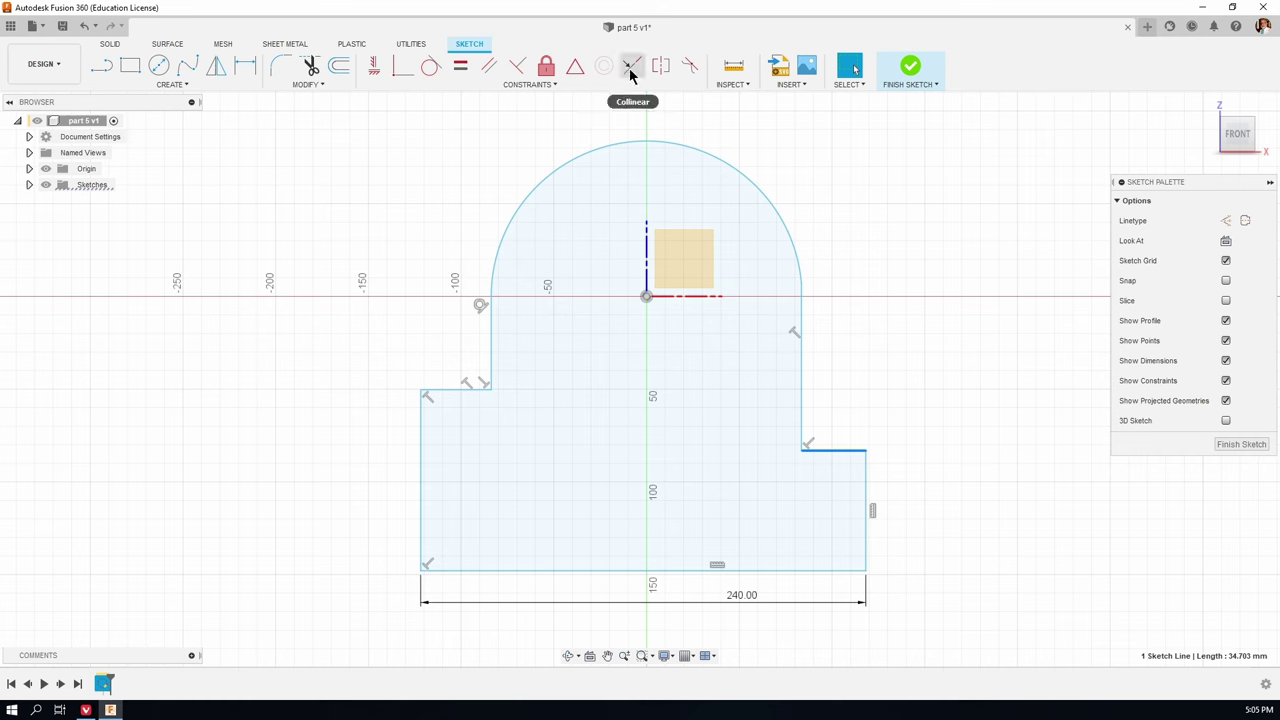
left_click(630, 75)
left_click(440, 389)
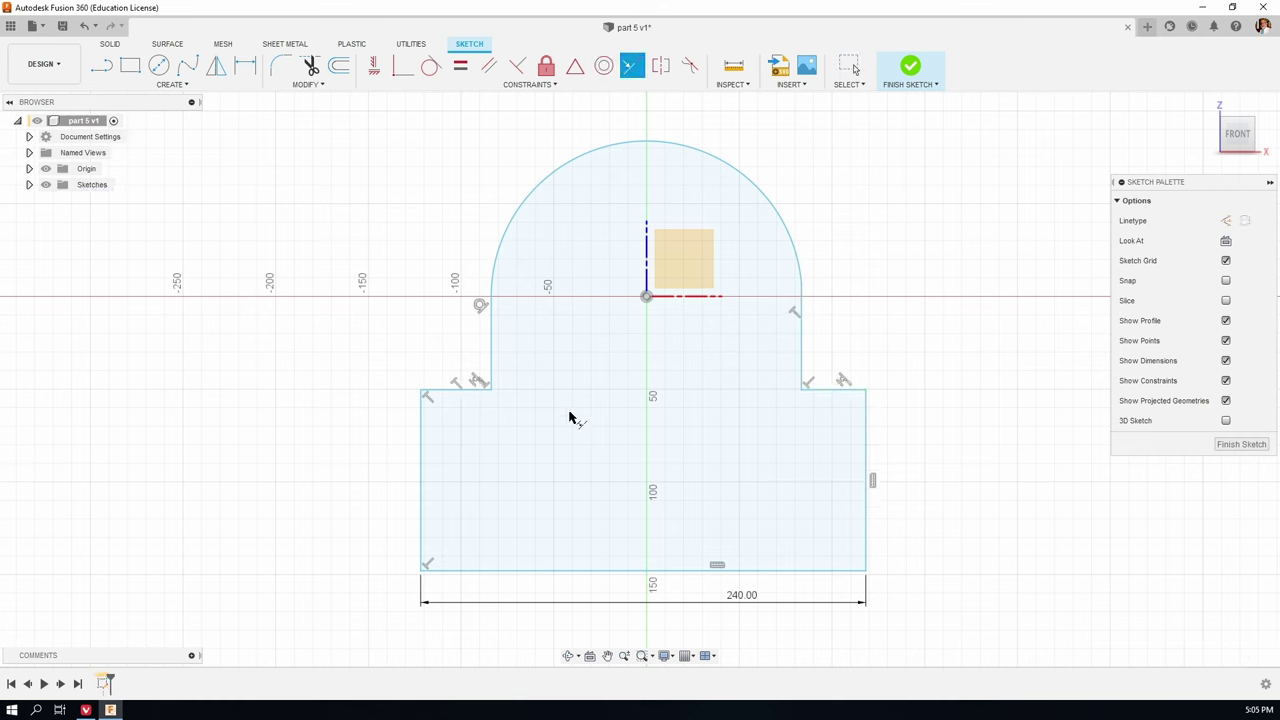
left_click(846, 68)
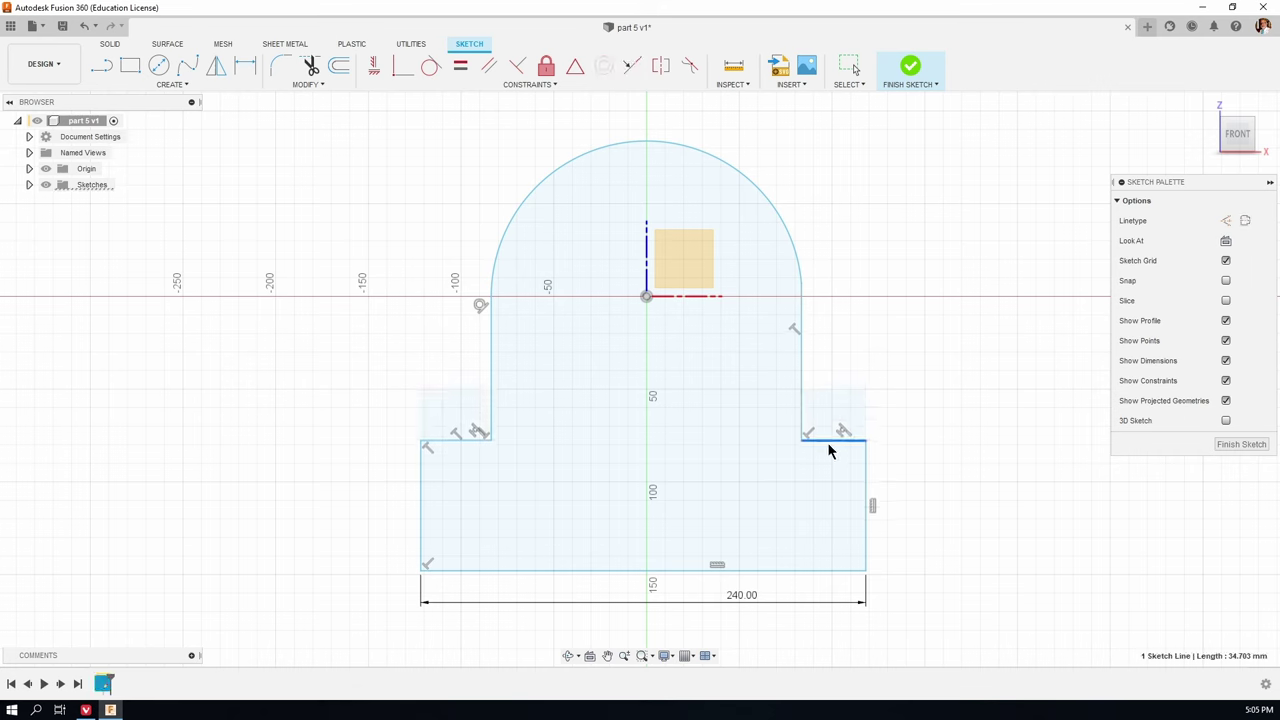
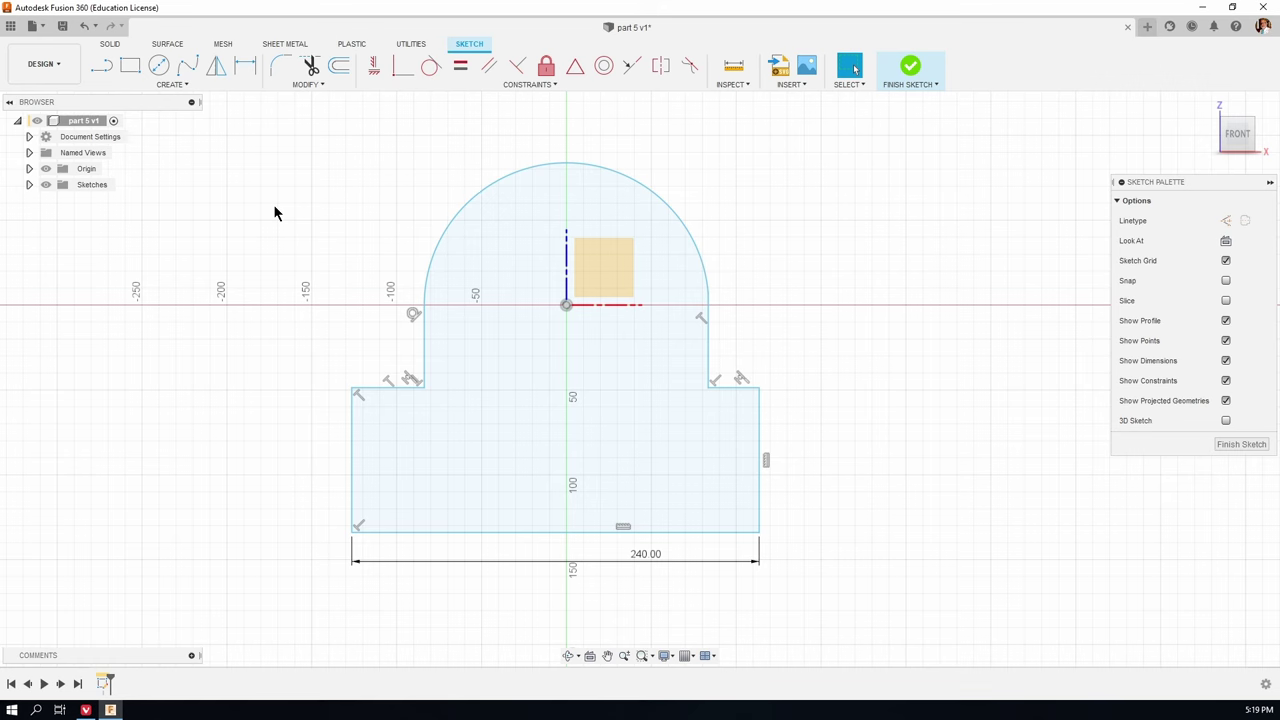
Step: Open the Sketch Shortcuts box, search for "l" and pin the Line command to it
key("s")
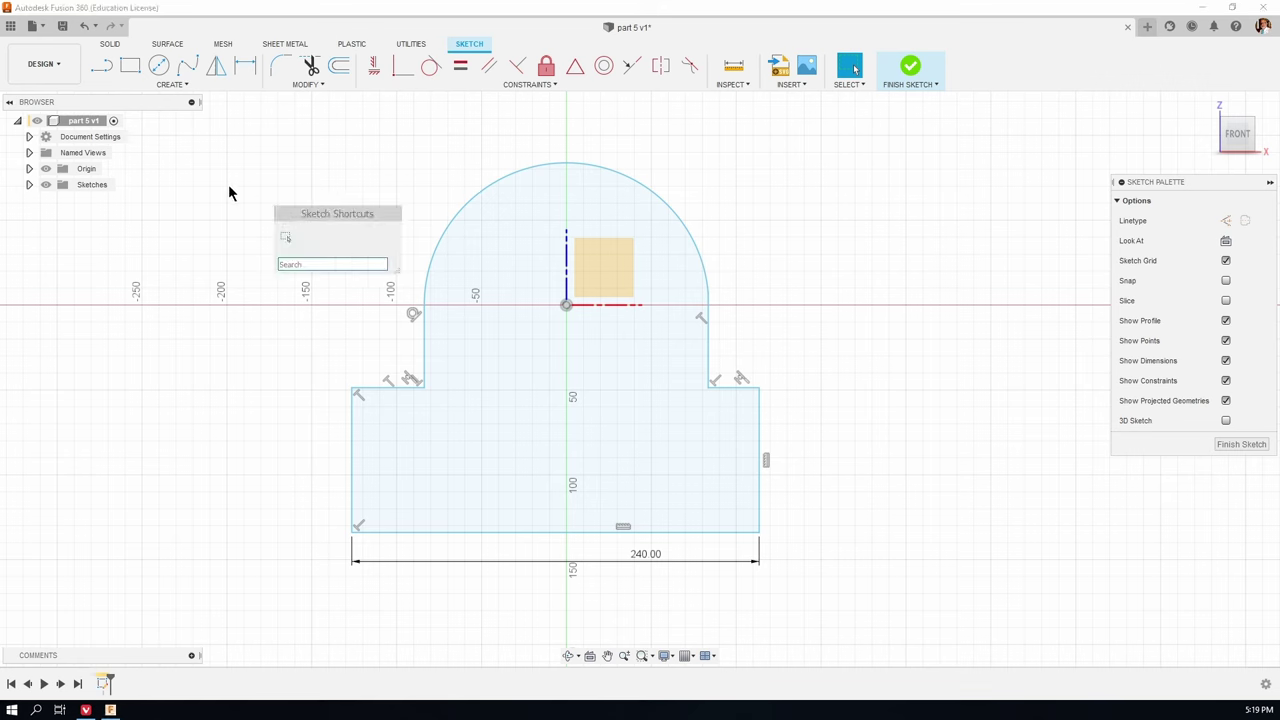
key("Escape")
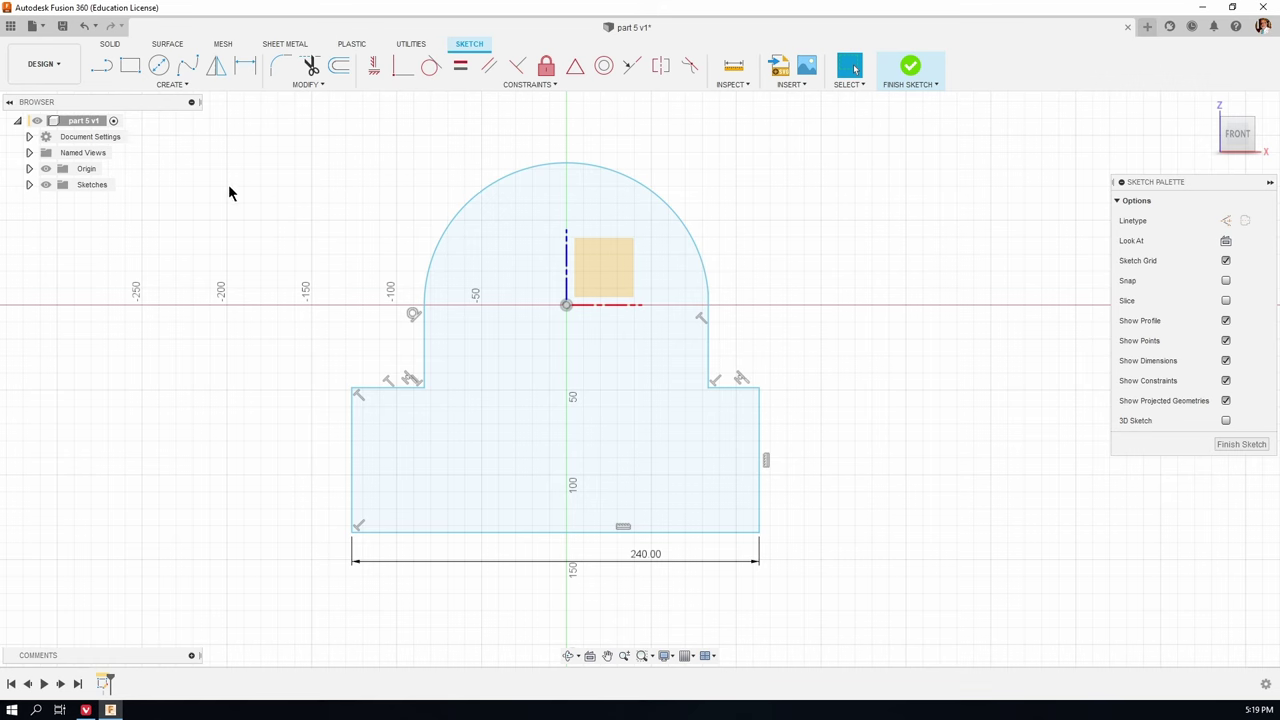
key("s")
key("s")
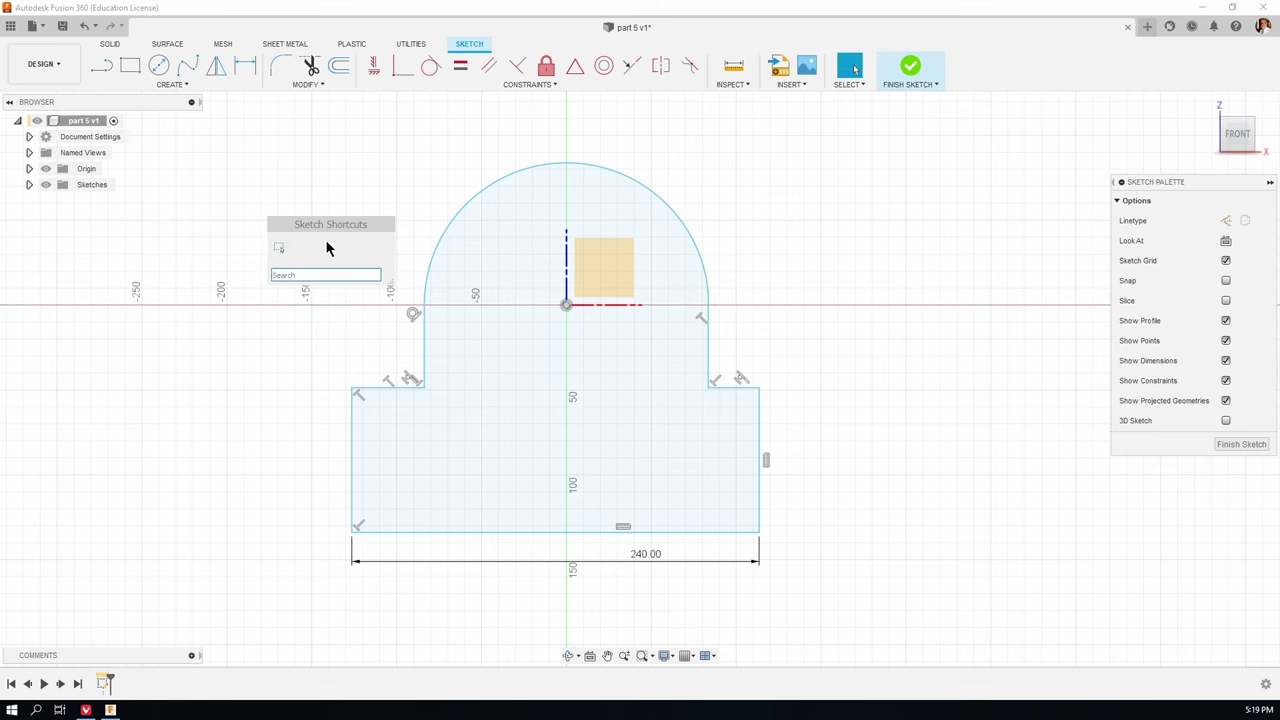
type("l")
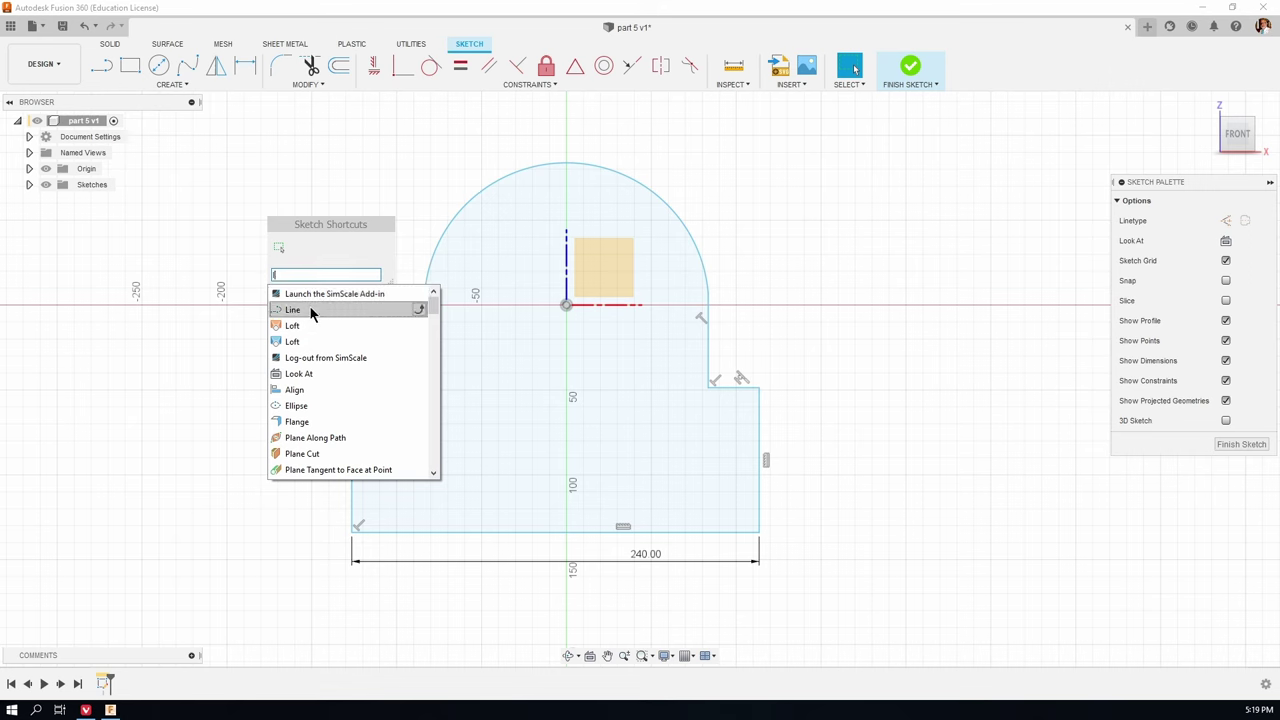
left_click(420, 313)
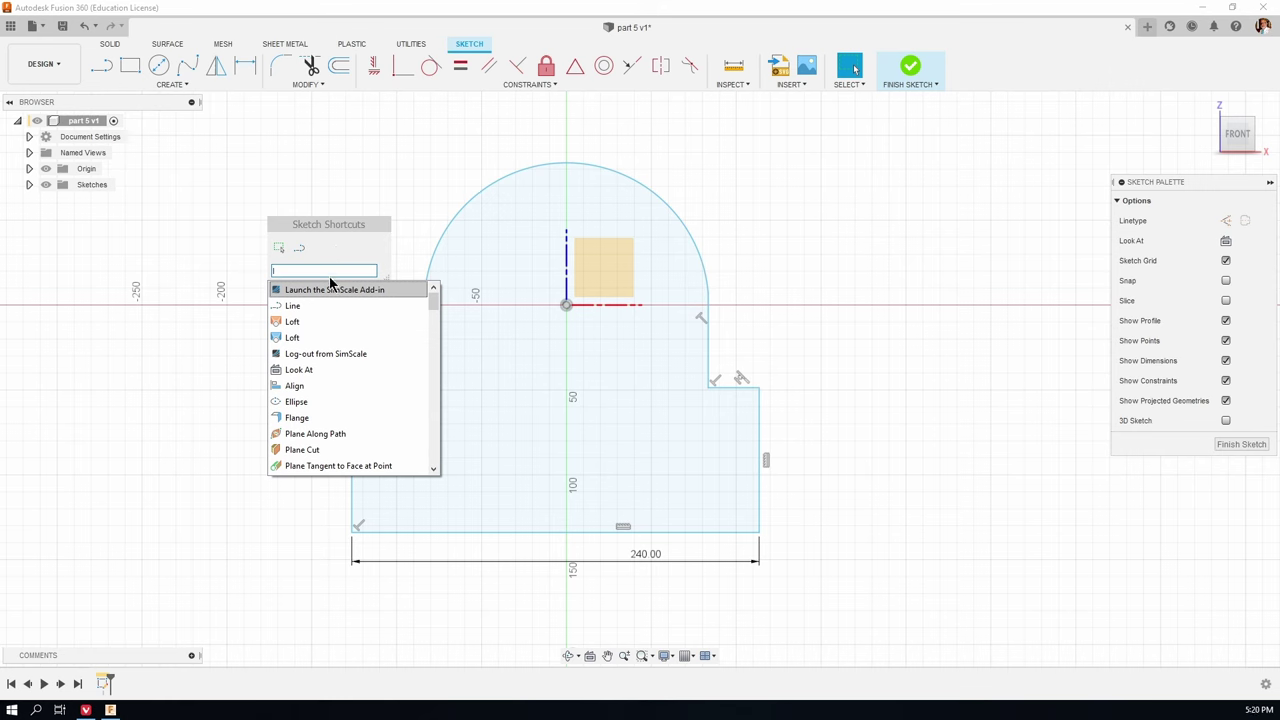
Step: Find Center Diameter Circle and 2-Point Rectangle by search and pin both commands to the Sketch Shortcuts box
key("Escape")
type("c")
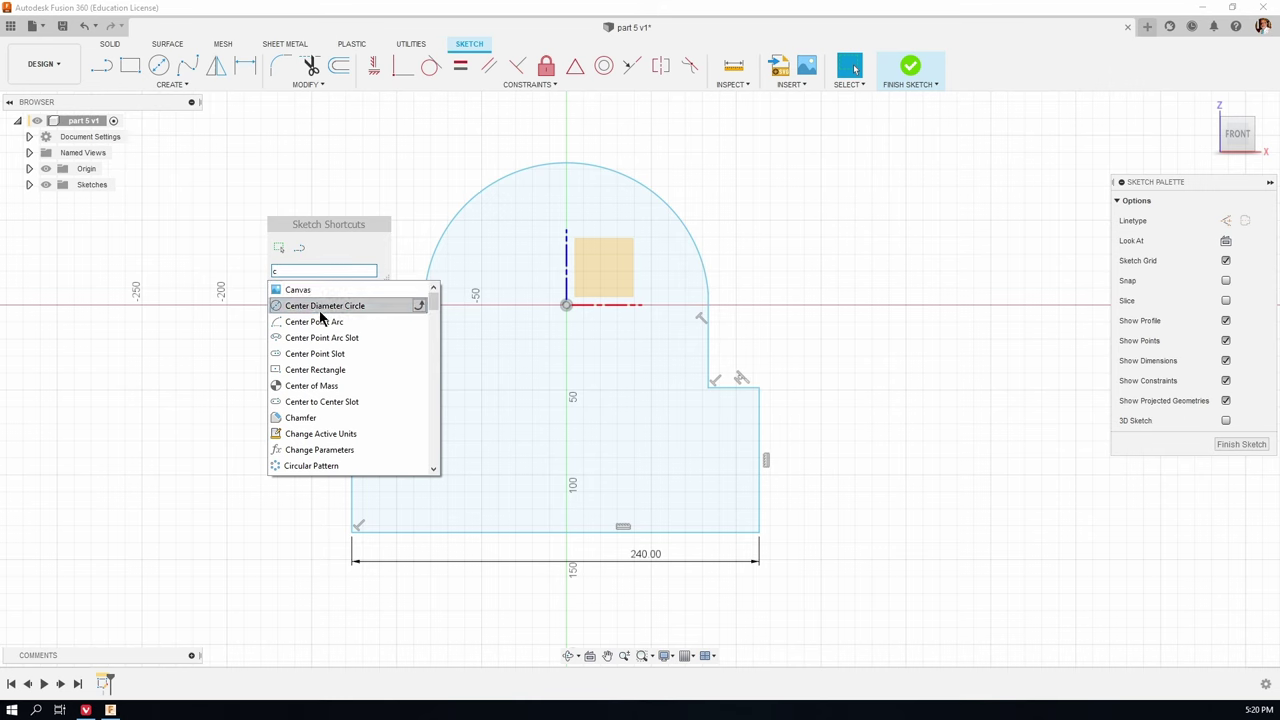
left_click(420, 305)
type("2")
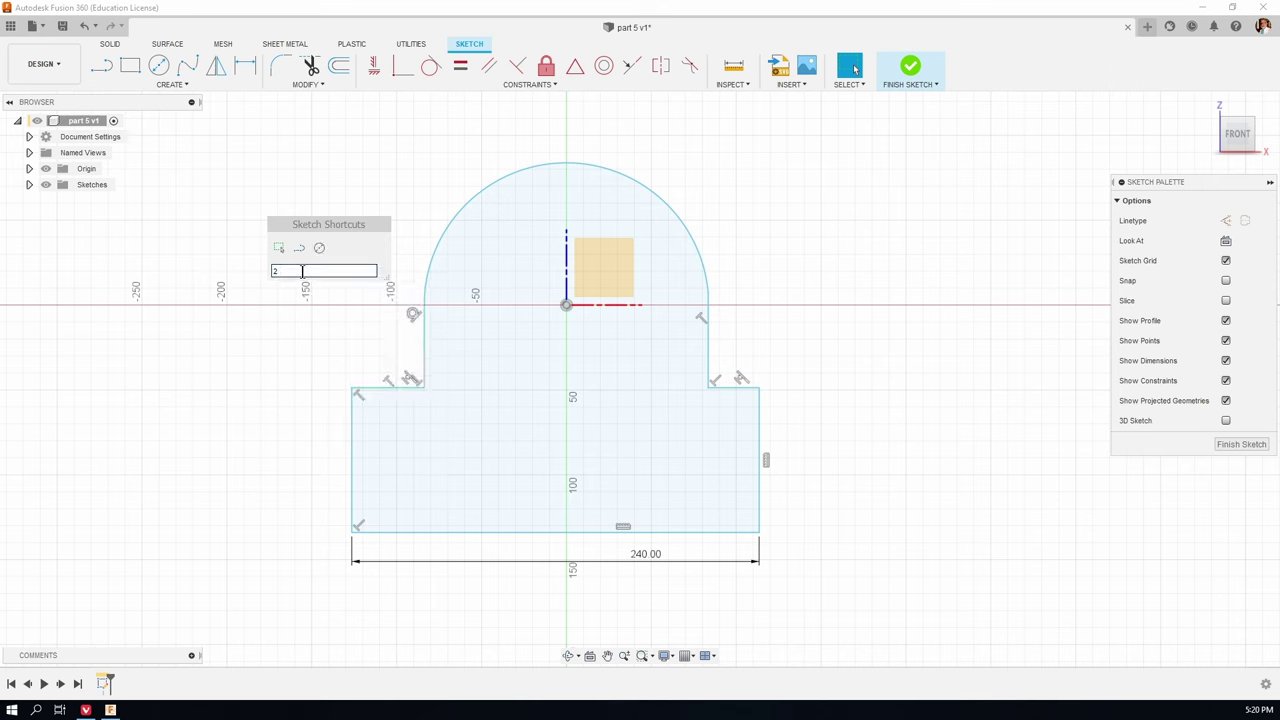
type(" p")
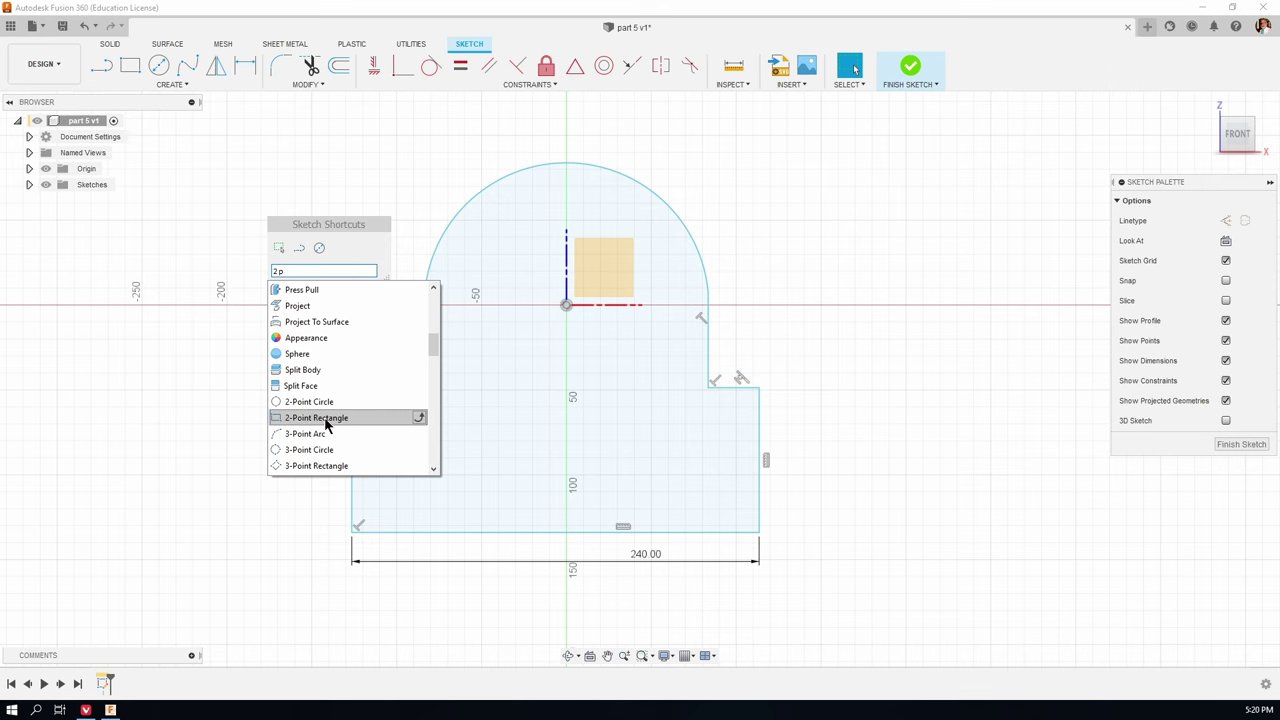
left_click(420, 418)
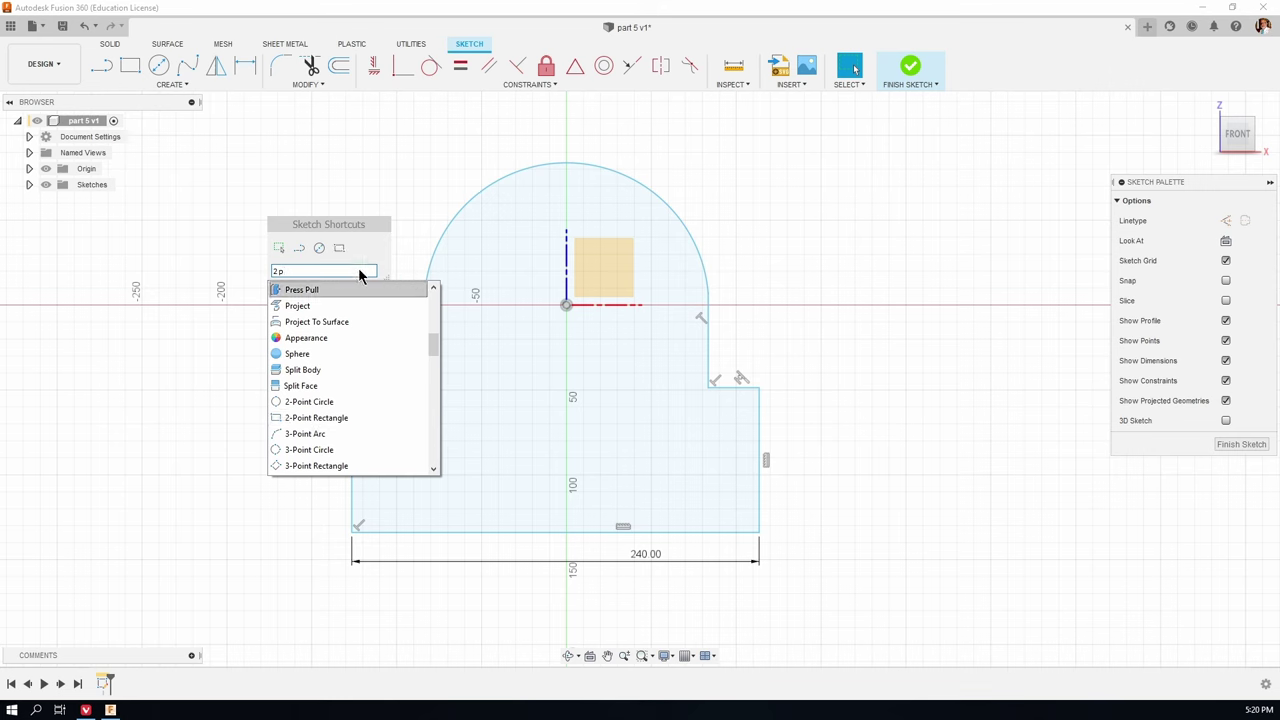
key("Escape")
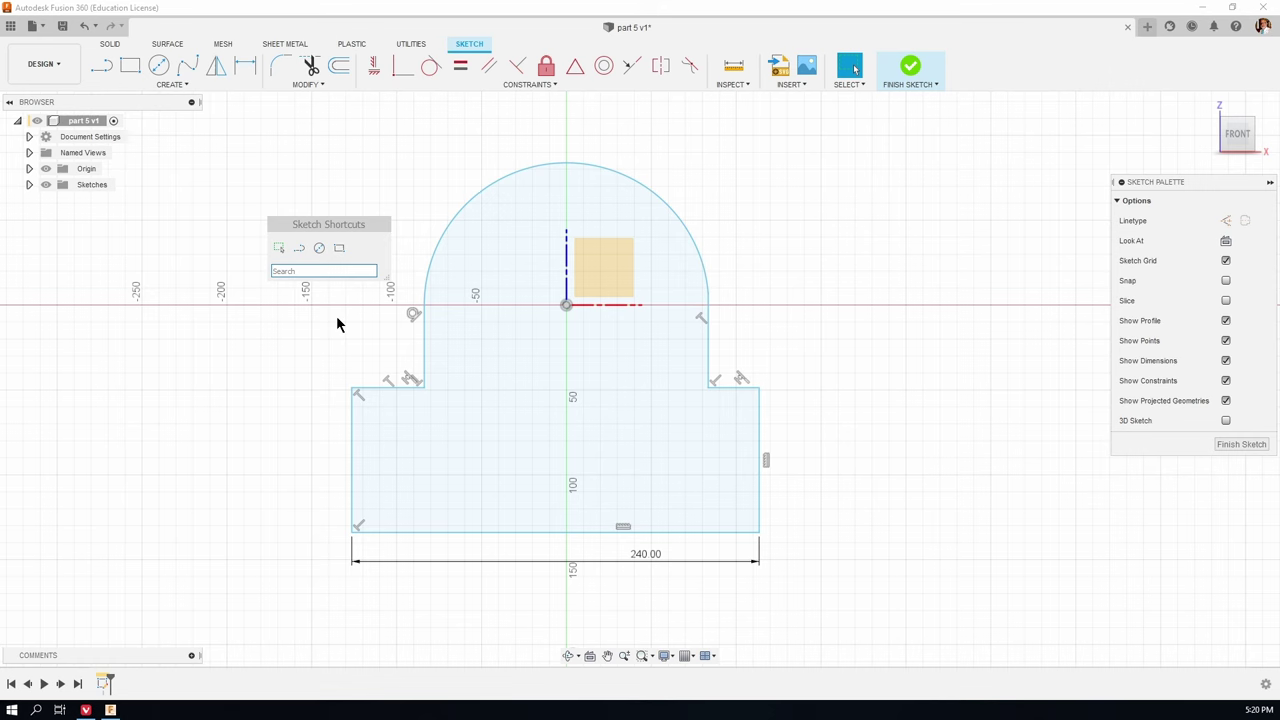
Step: Search for "m" and pin the sketch Mirror command to the Sketch Shortcuts box
type("m")
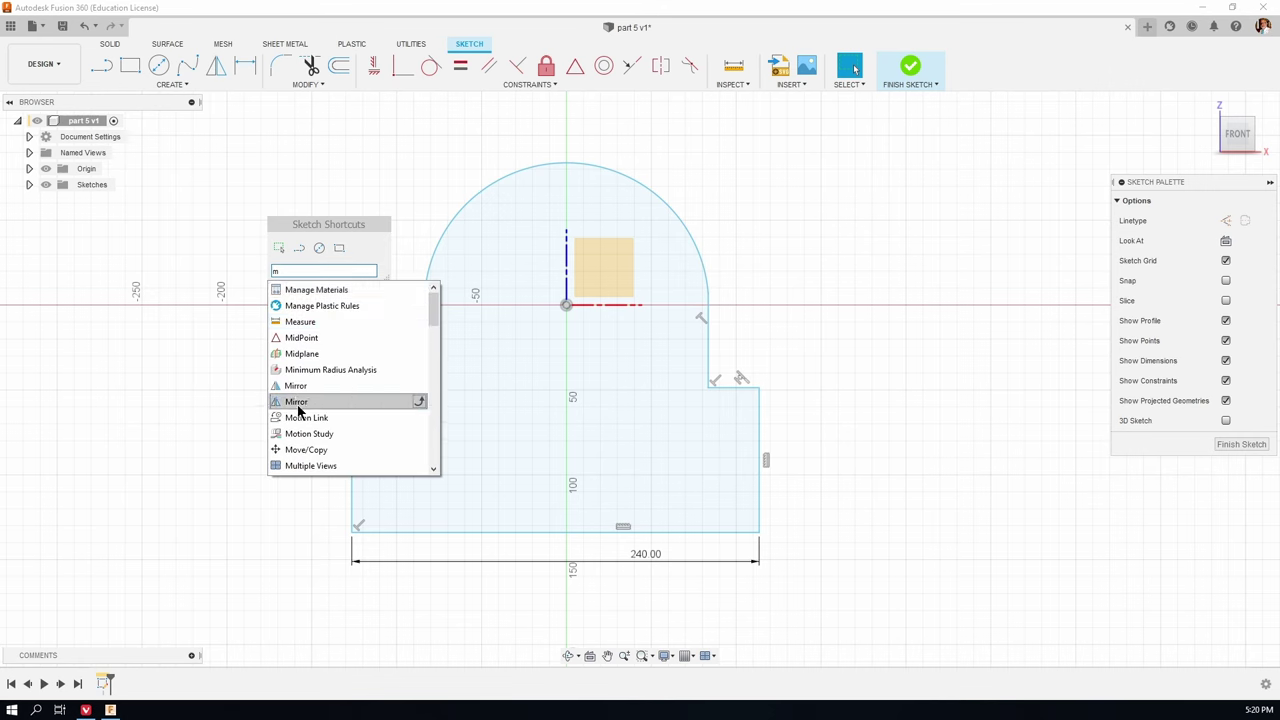
left_click(420, 402)
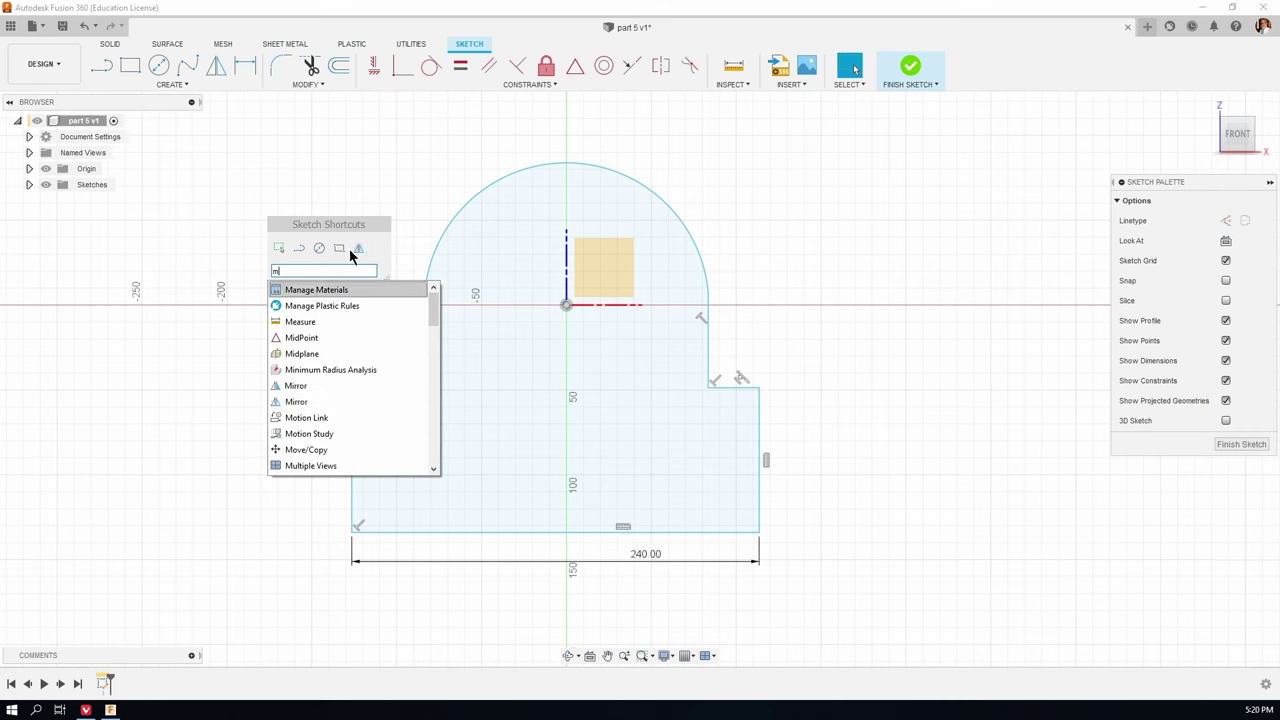
left_click(379, 148)
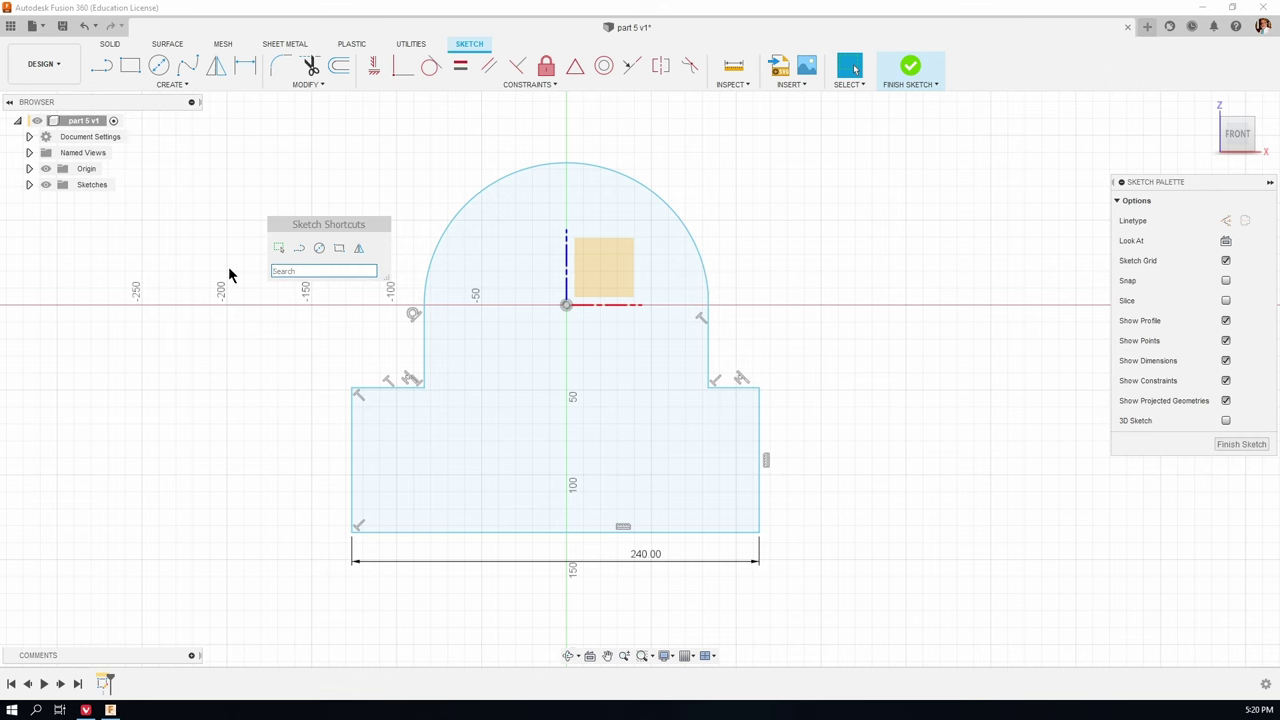
Step: Remove the Mirror command from the Sketch Shortcuts box and close the box
type("m")
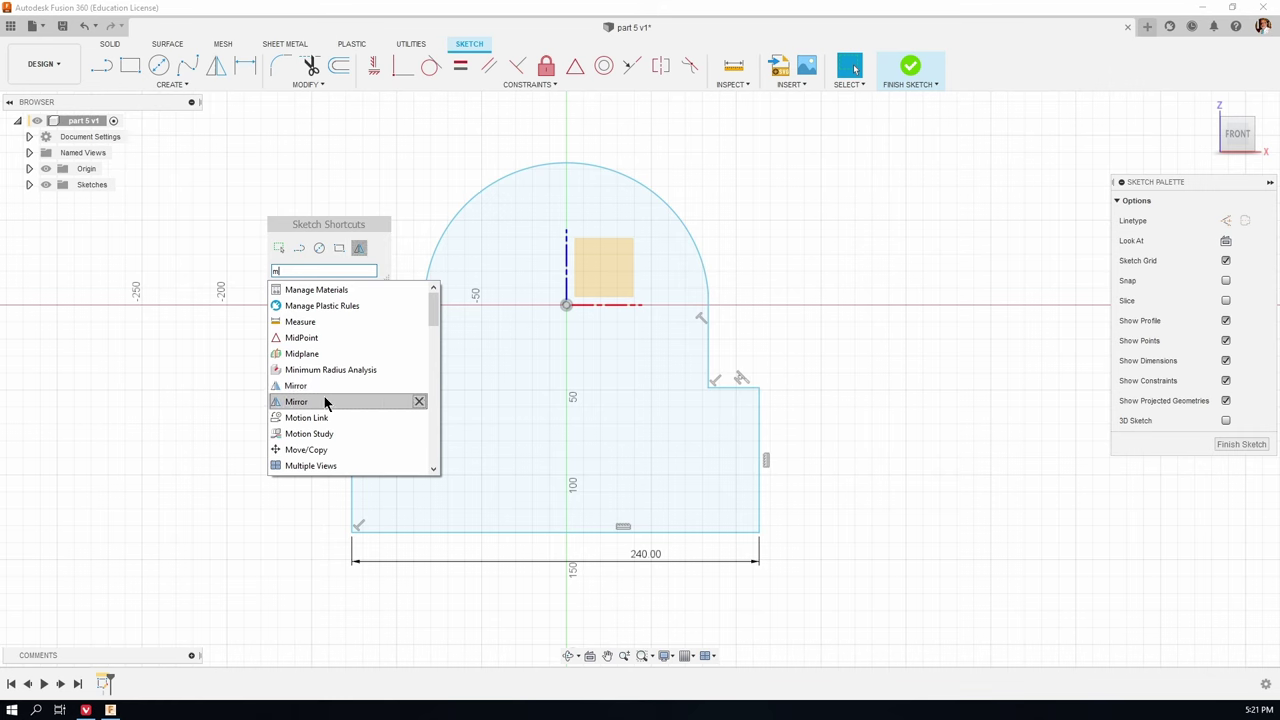
left_click(419, 402)
key("Escape")
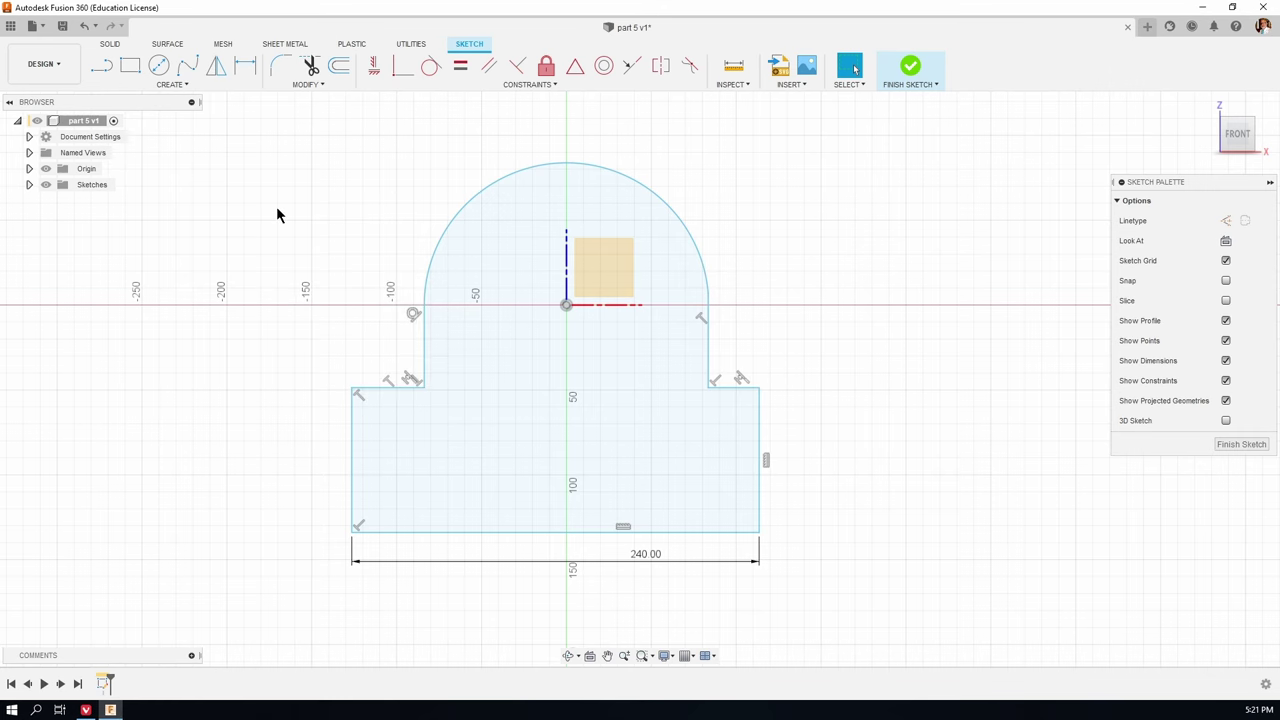
Step: Pin the sketch Mirror command to the Sketch Shortcuts box again using the search "mi", and reopen the box
key("s")
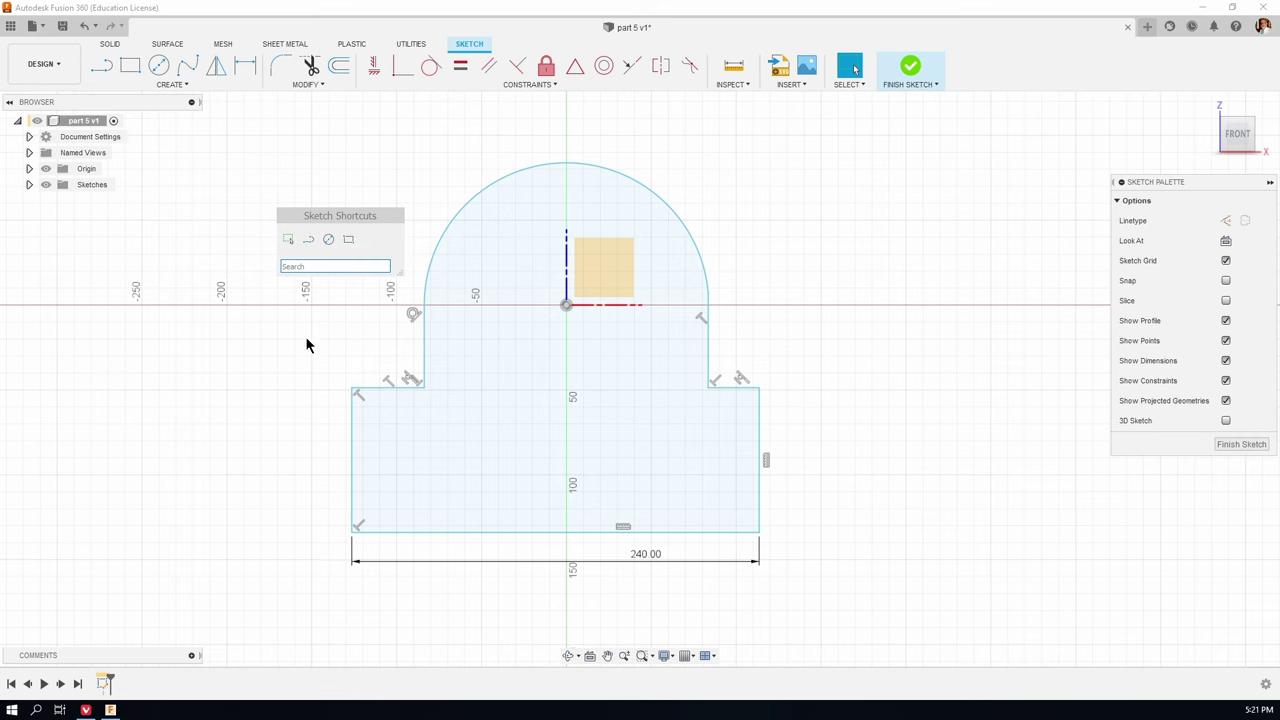
type("mi")
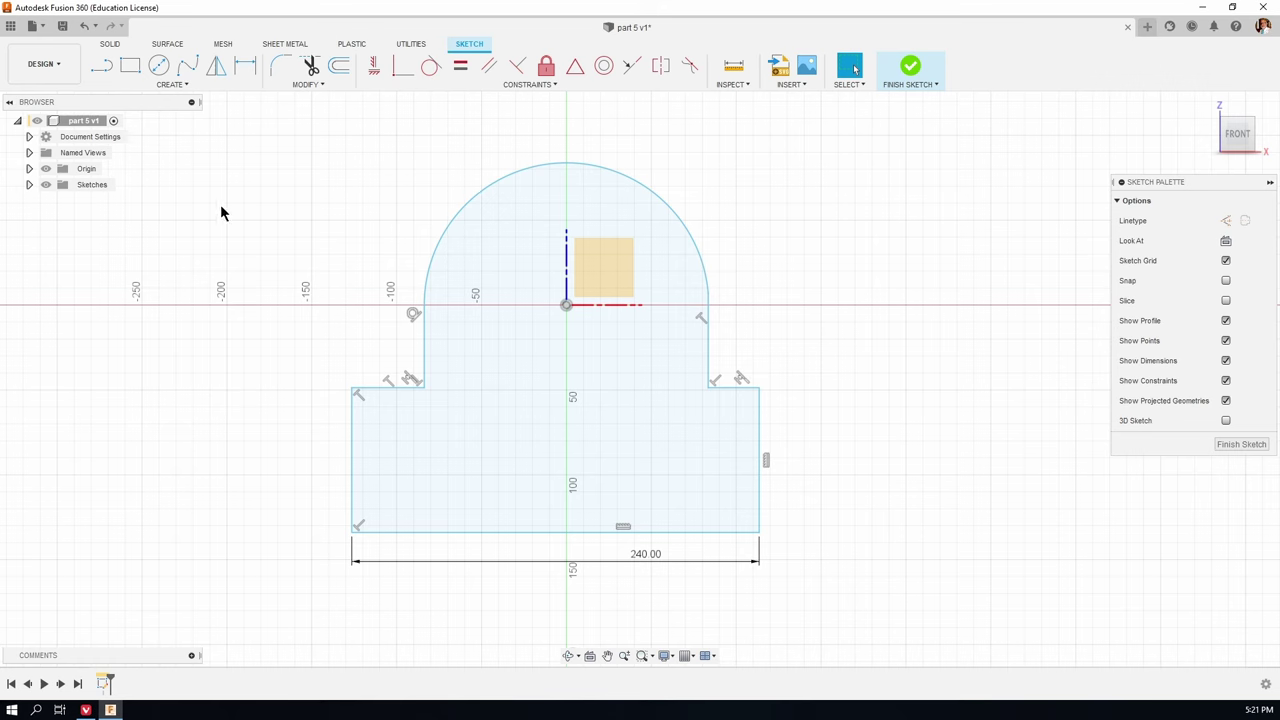
type("s")
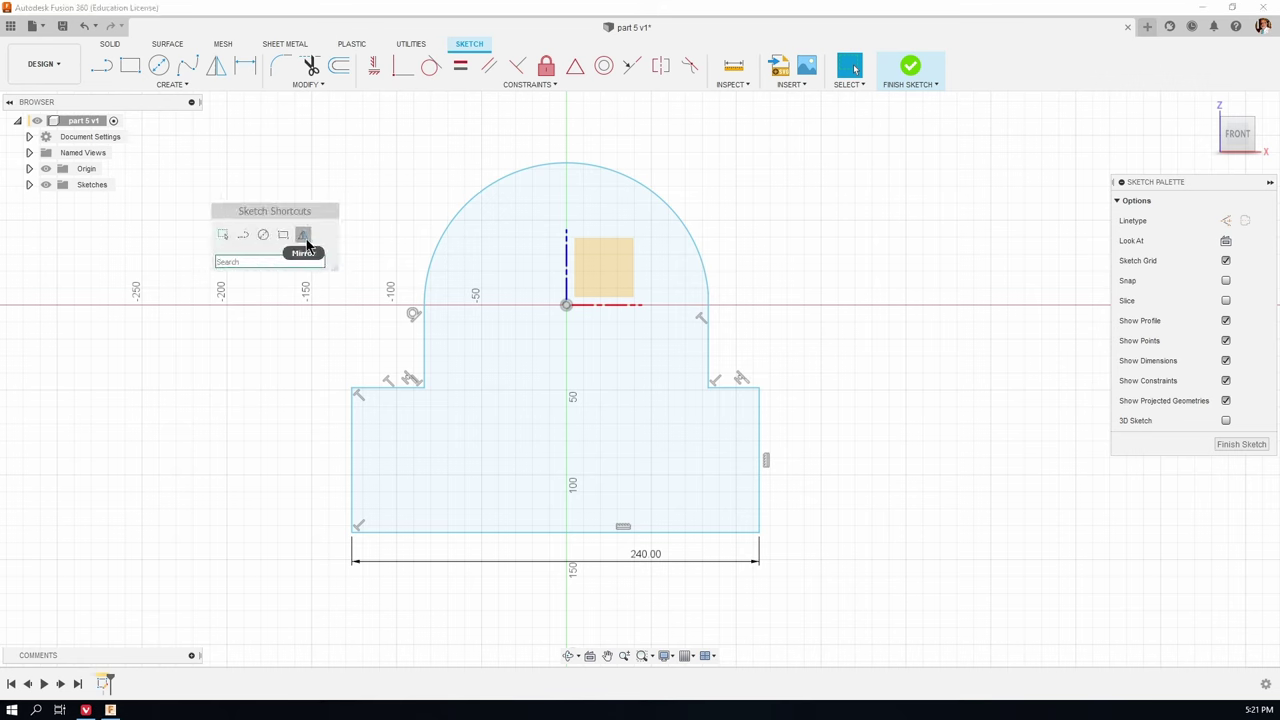
Step: Find Sketch Dimension with the search "dim", pin it to the Sketch Shortcuts box, and leave the command
mouse_move(307, 218)
left_mouse_down()
mouse_move(317, 203)
mouse_move(208, 200)
left_mouse_up()
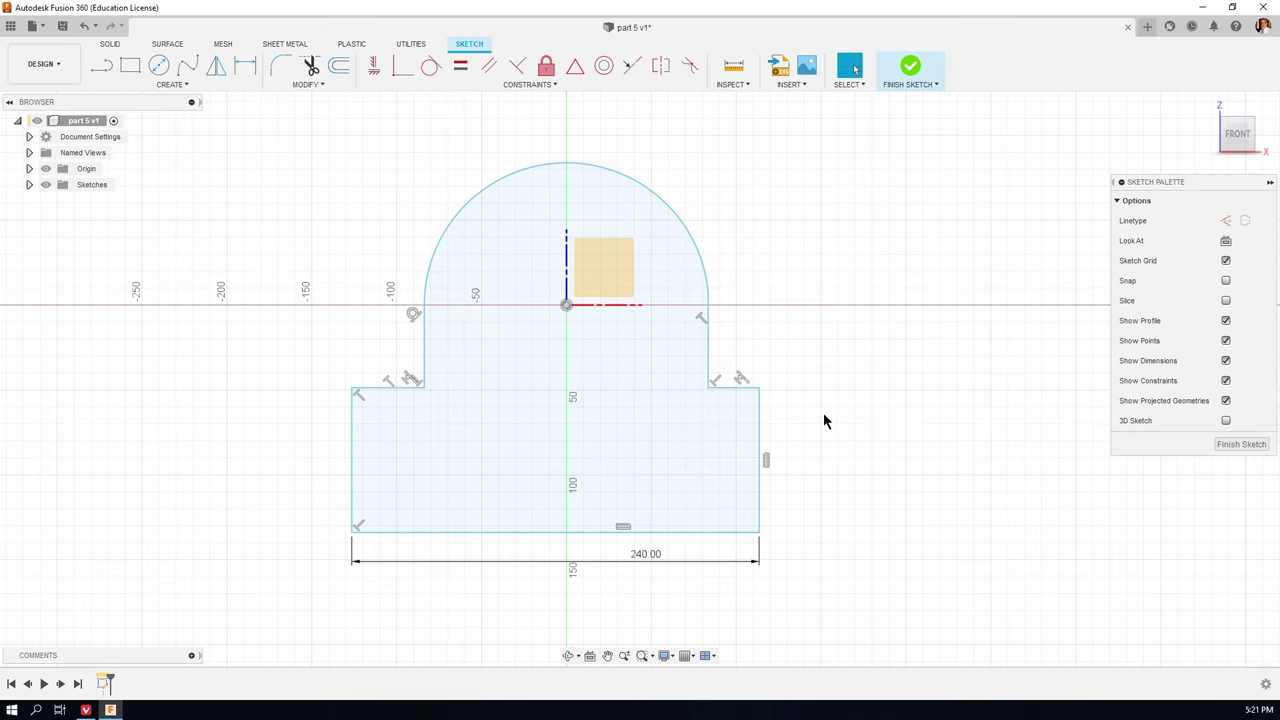
key("s")
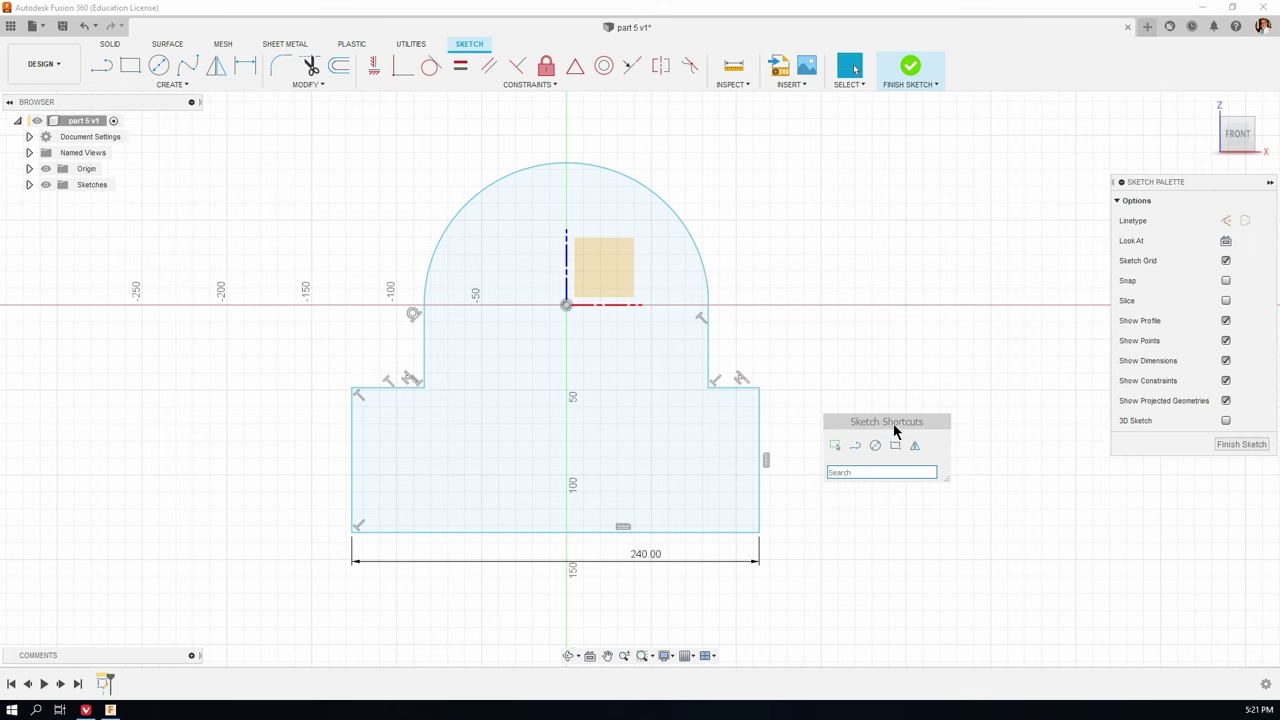
mouse_move(892, 424)
left_mouse_down()
mouse_move(871, 320)
mouse_move(820, 280)
mouse_move(229, 207)
left_mouse_up()
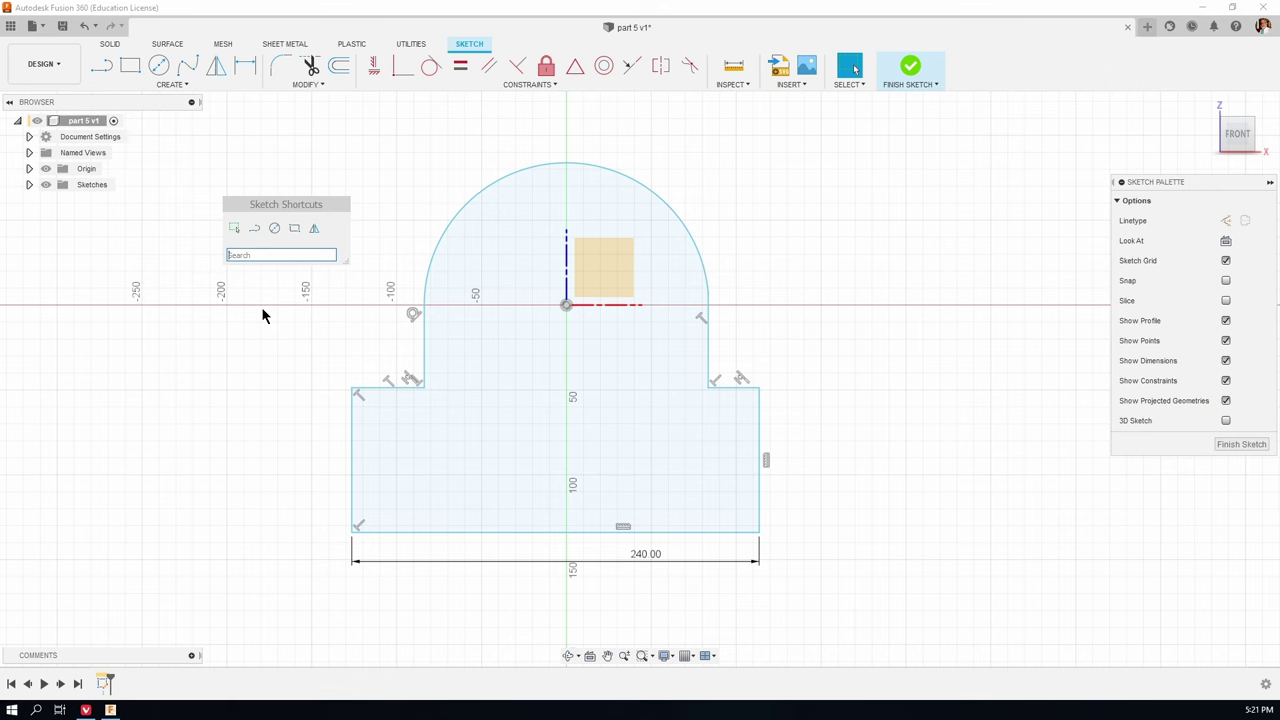
type("dim")
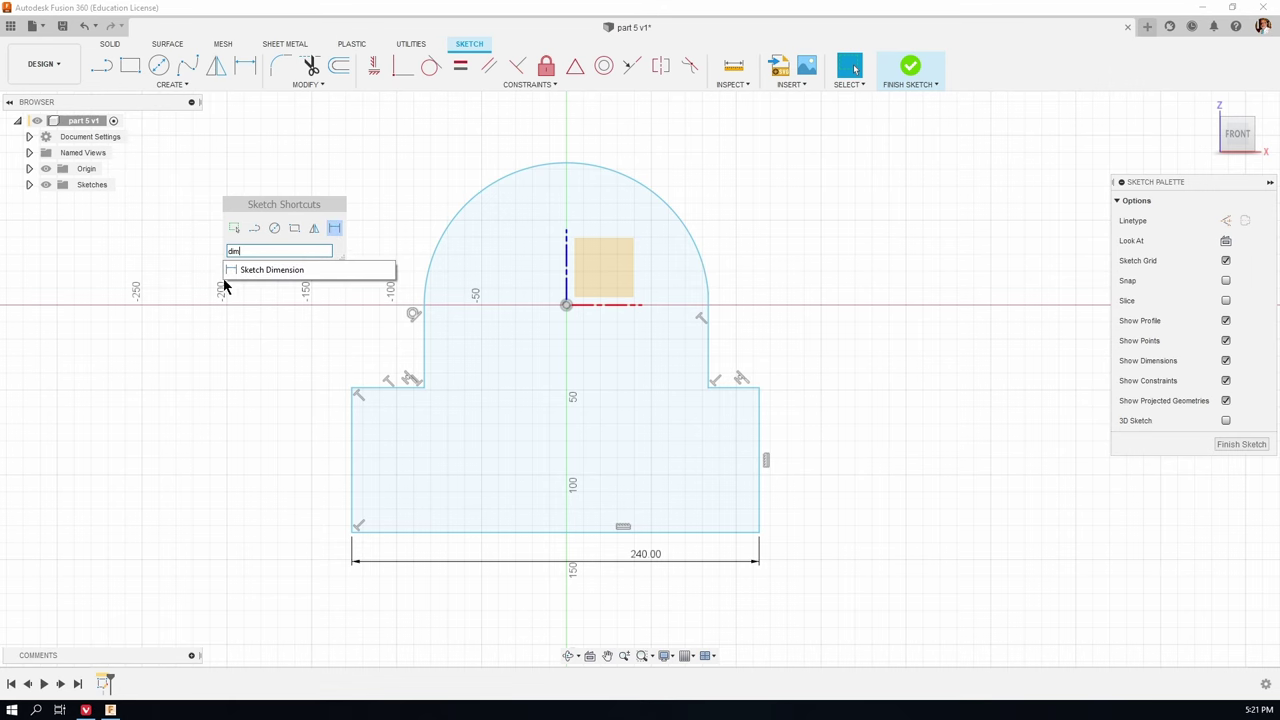
left_click(235, 276)
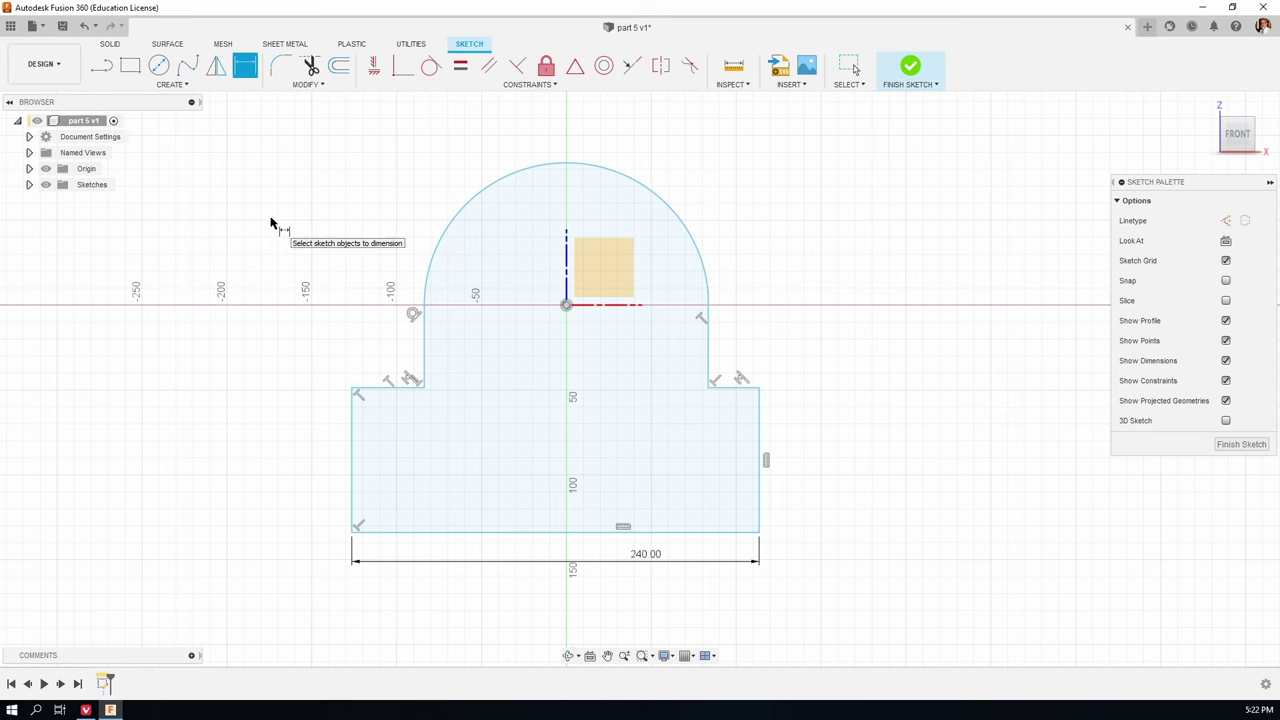
left_click(855, 66)
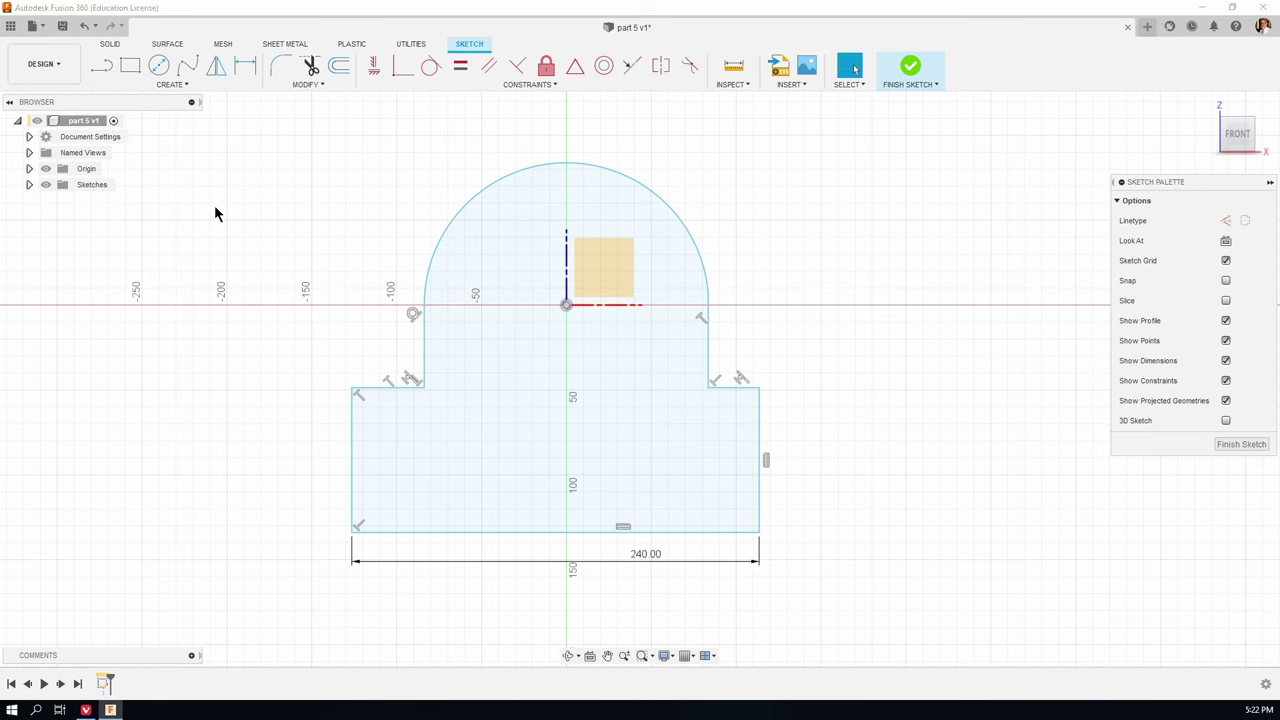
Step: Dimension the vertical distance from the origin to the profile's base line as 170 mm
key("s")
left_click(326, 238)
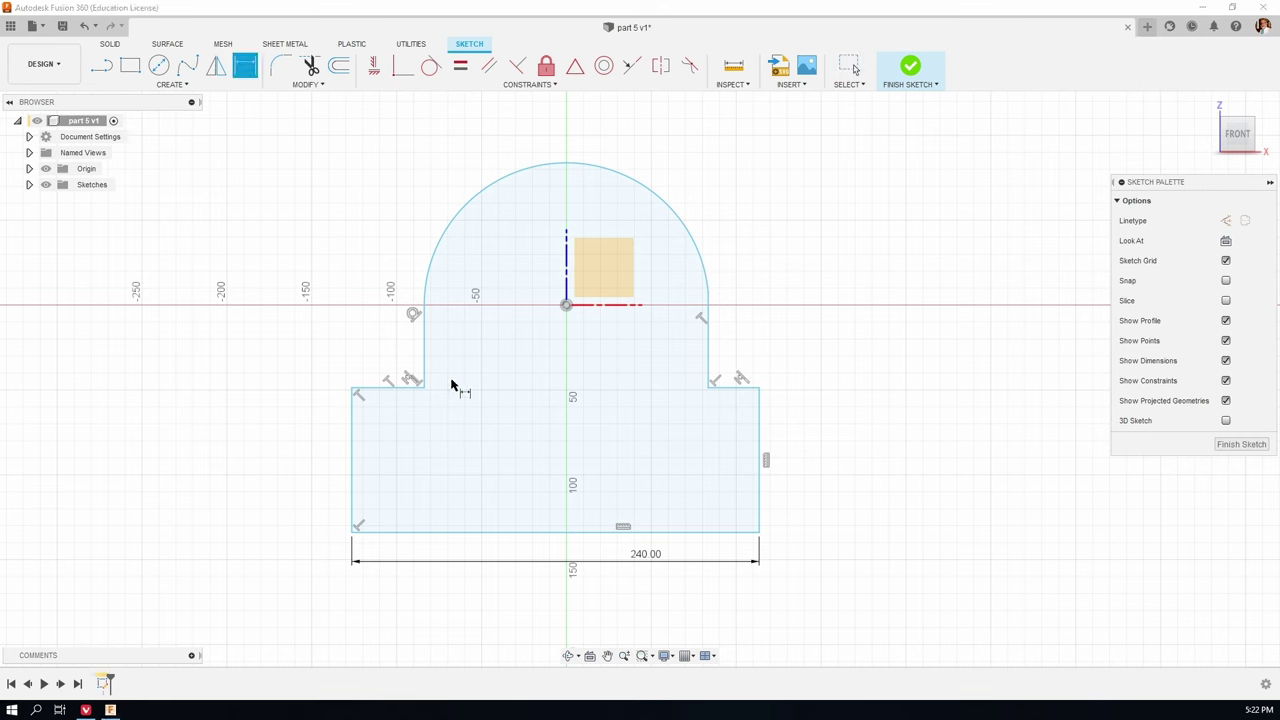
left_click(567, 304)
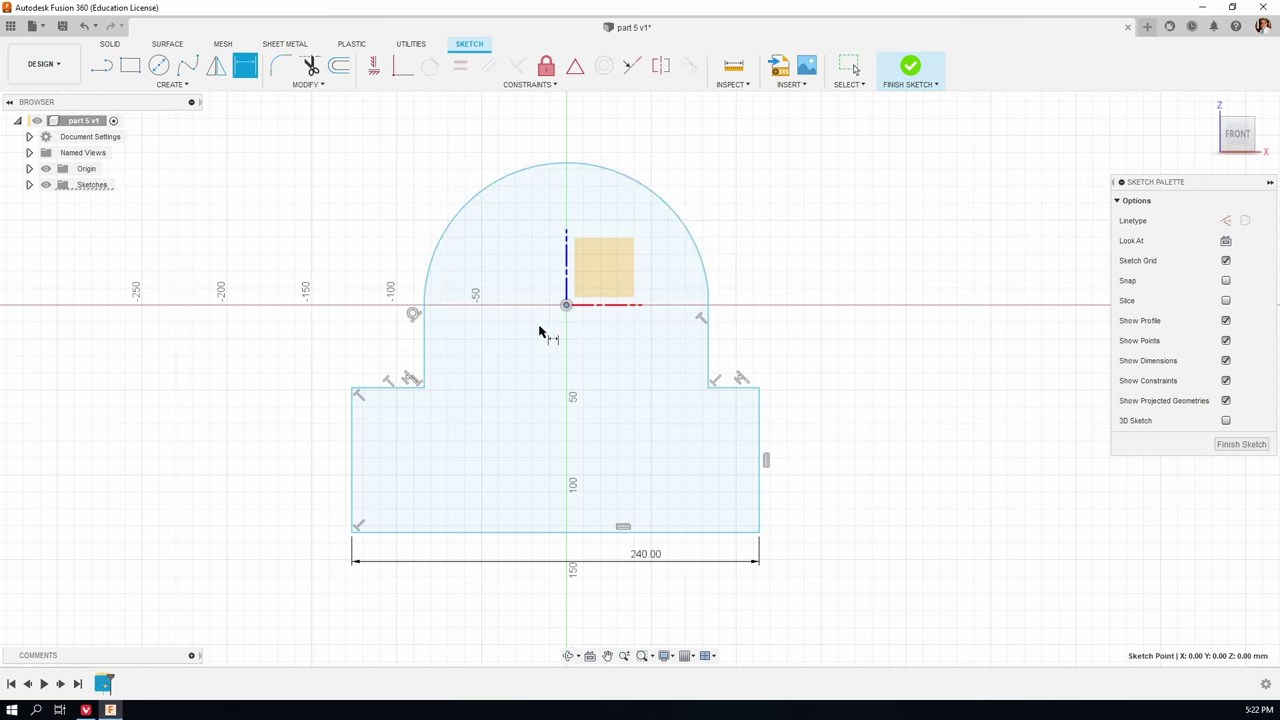
left_click(534, 538)
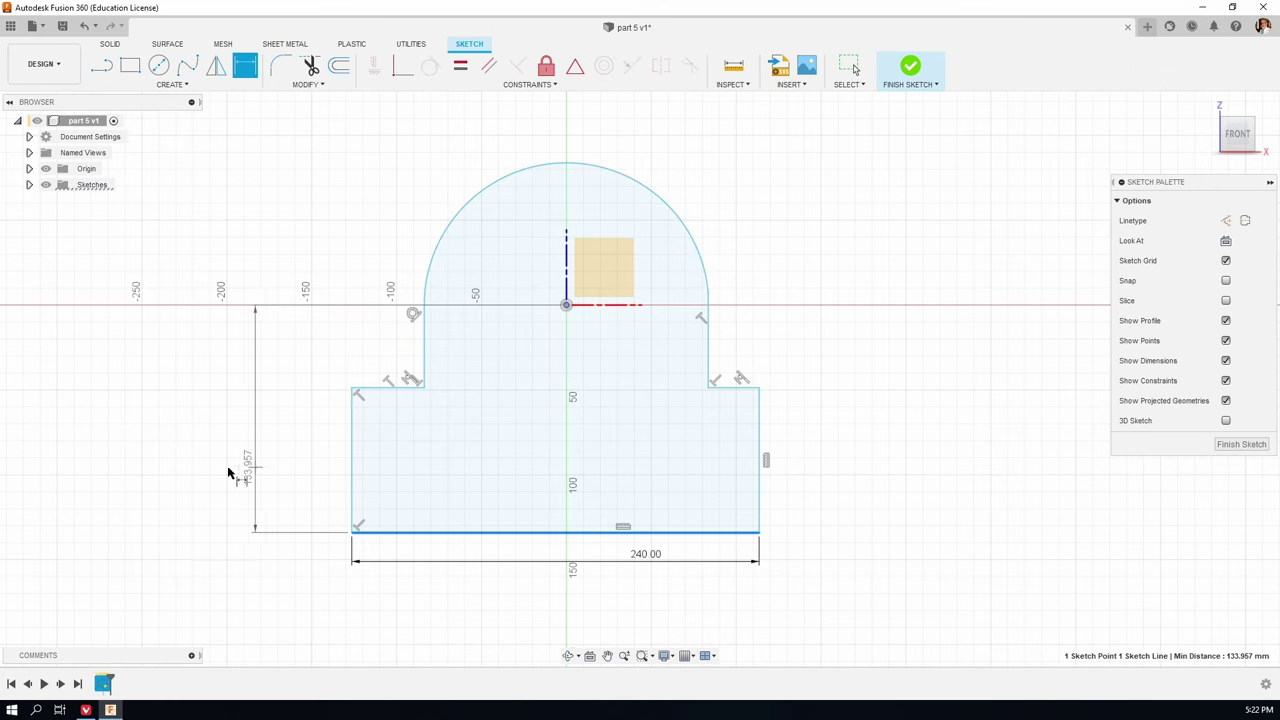
left_click(177, 470)
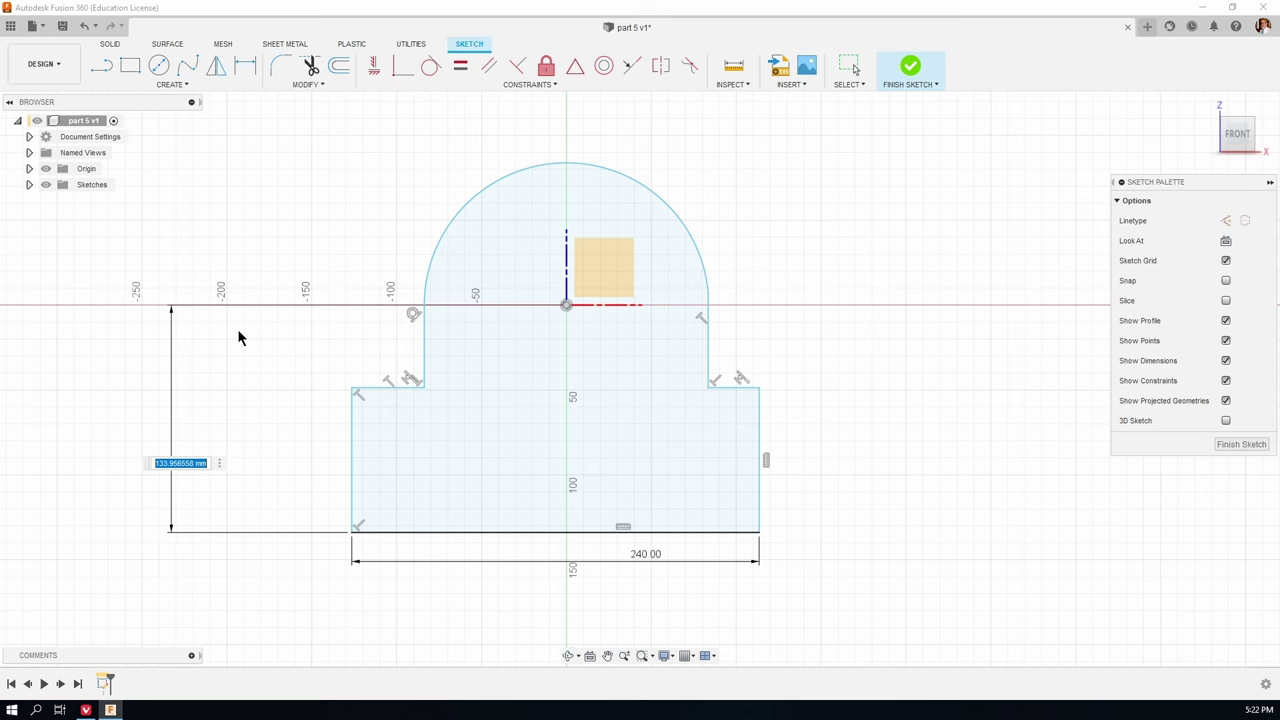
type("170")
key("Return")
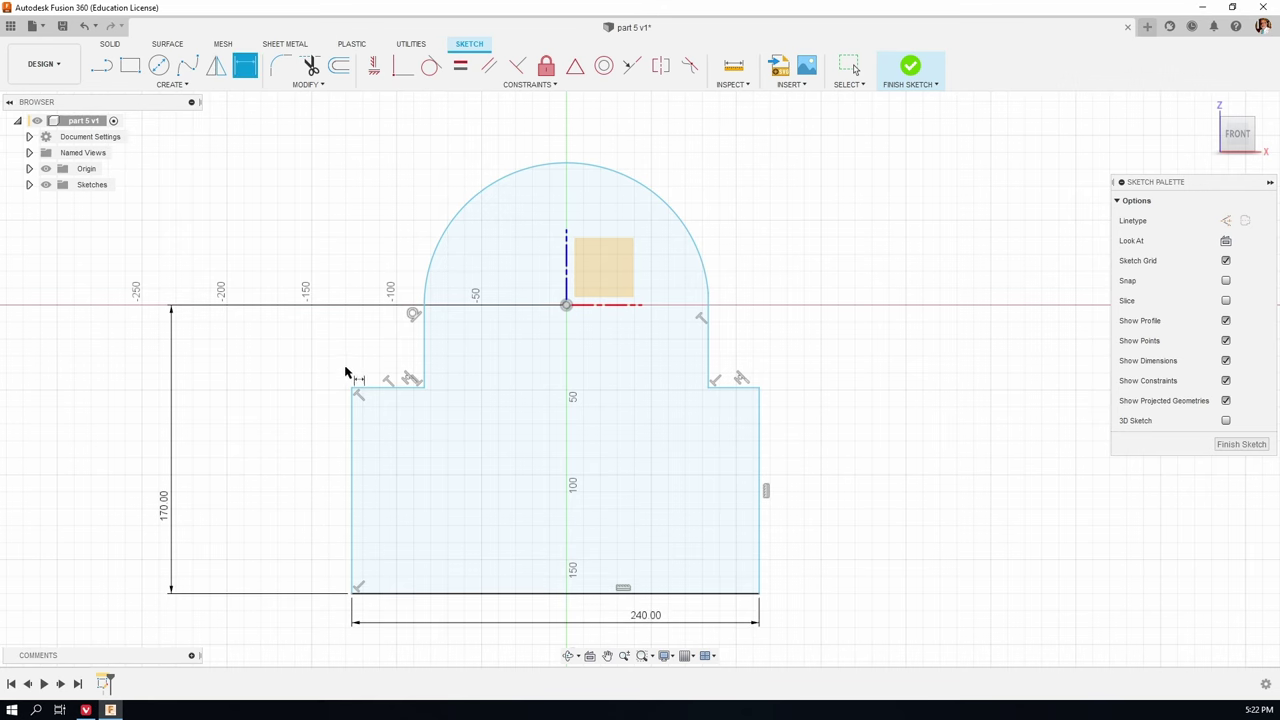
Step: Dimension the height from the base line to the left horizontal ledge as 140 mm
left_click(380, 390)
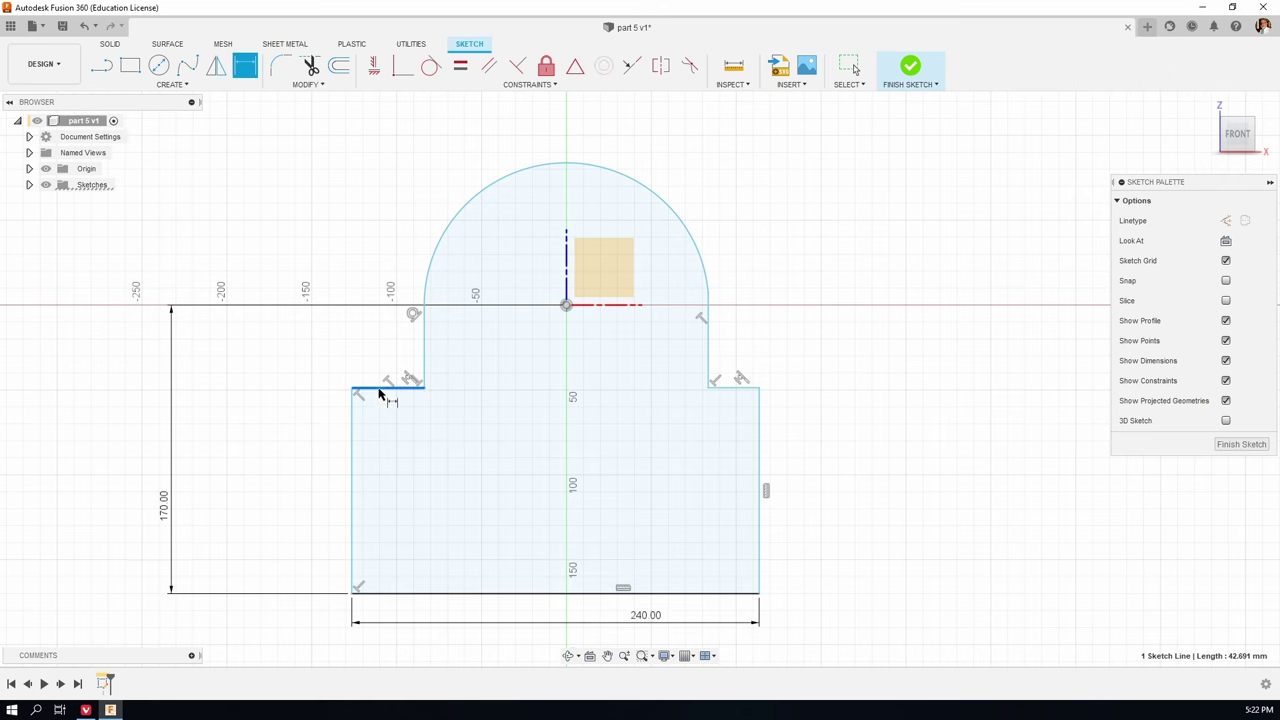
left_click(423, 592)
left_click(240, 498)
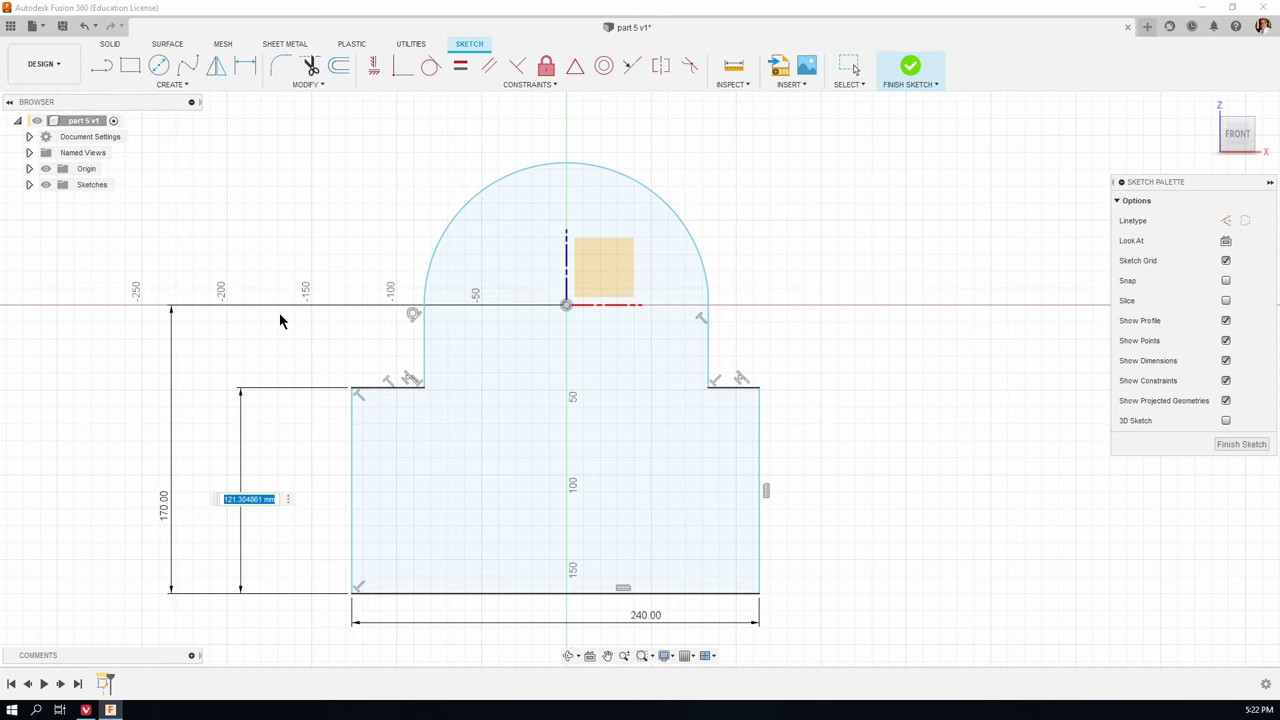
type("140")
key("Return")
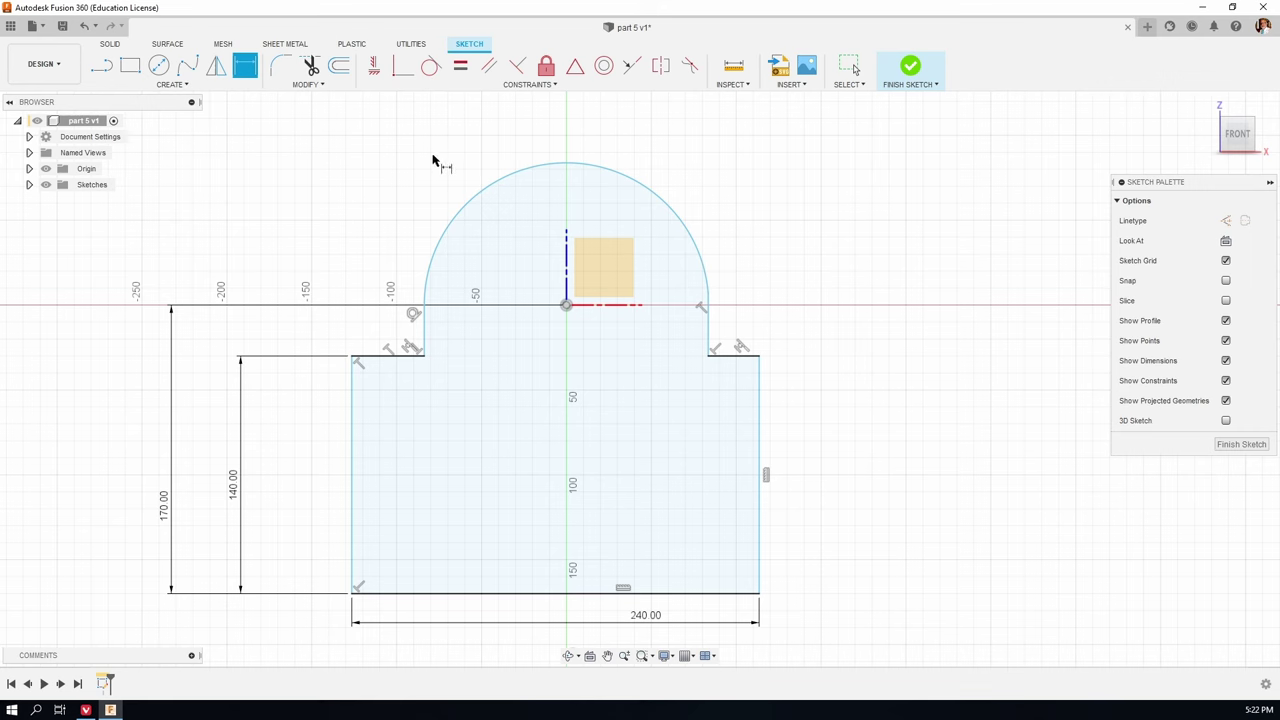
Step: Apply an Equal constraint to the left and right horizontal ledges of the profile
left_click(461, 70)
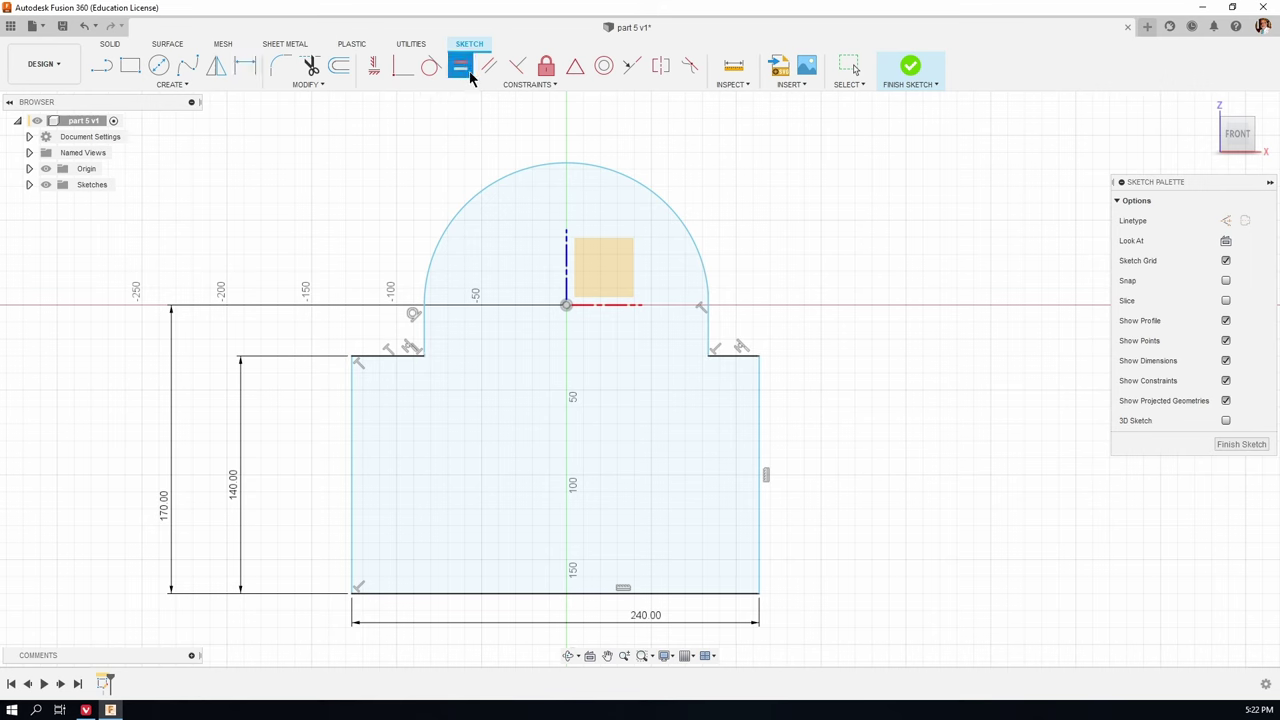
left_click(375, 360)
left_click(738, 355)
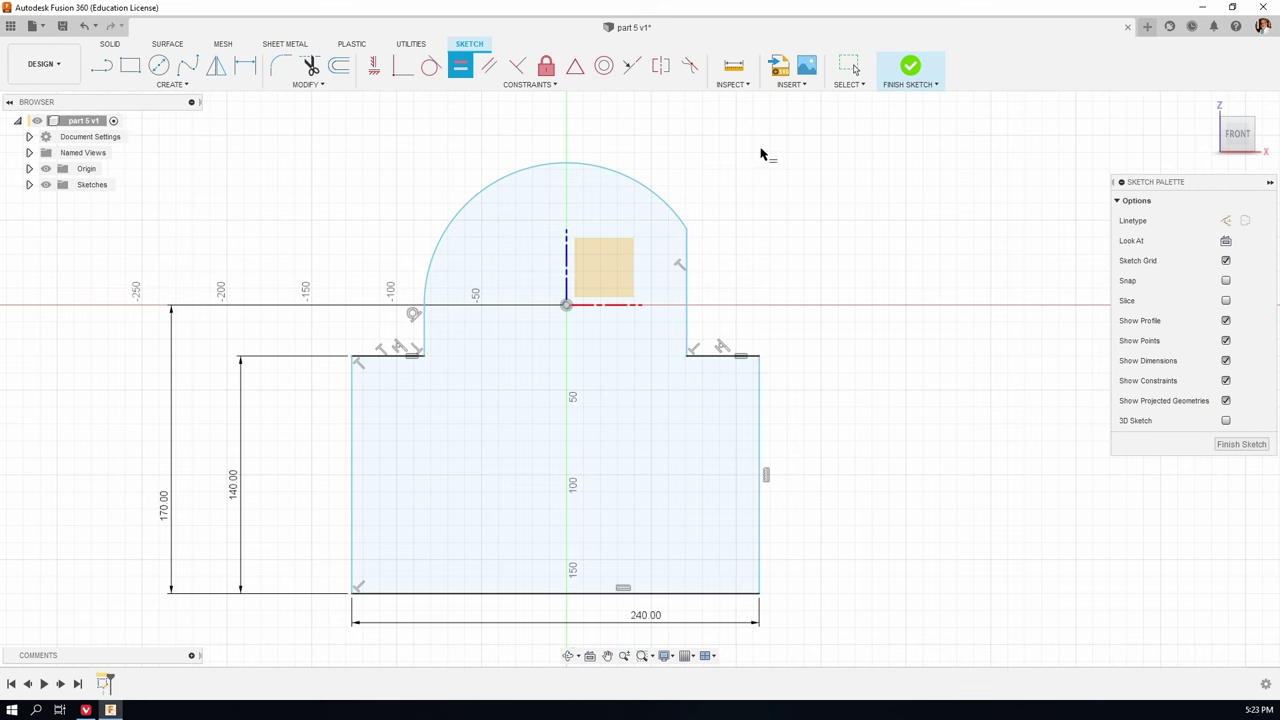
Step: Apply a Tangent constraint between the top arc and the right vertical line below it
left_click(431, 70)
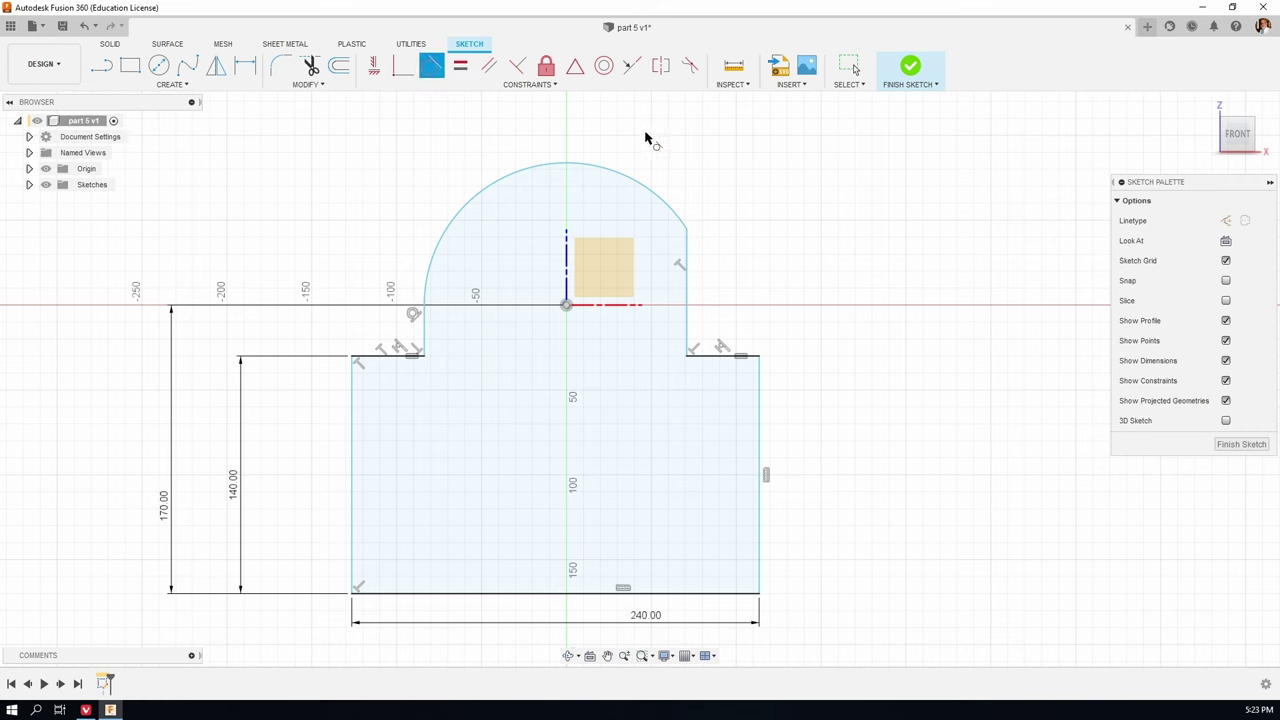
left_click(662, 203)
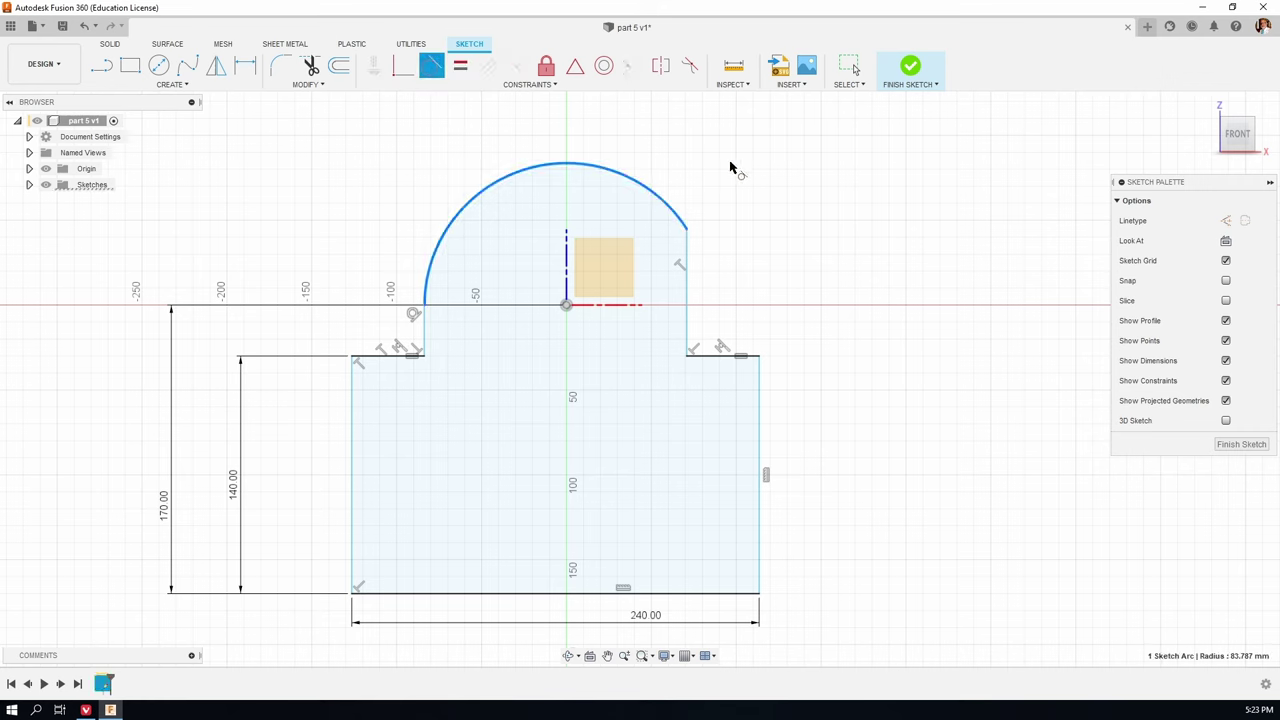
left_click(687, 298)
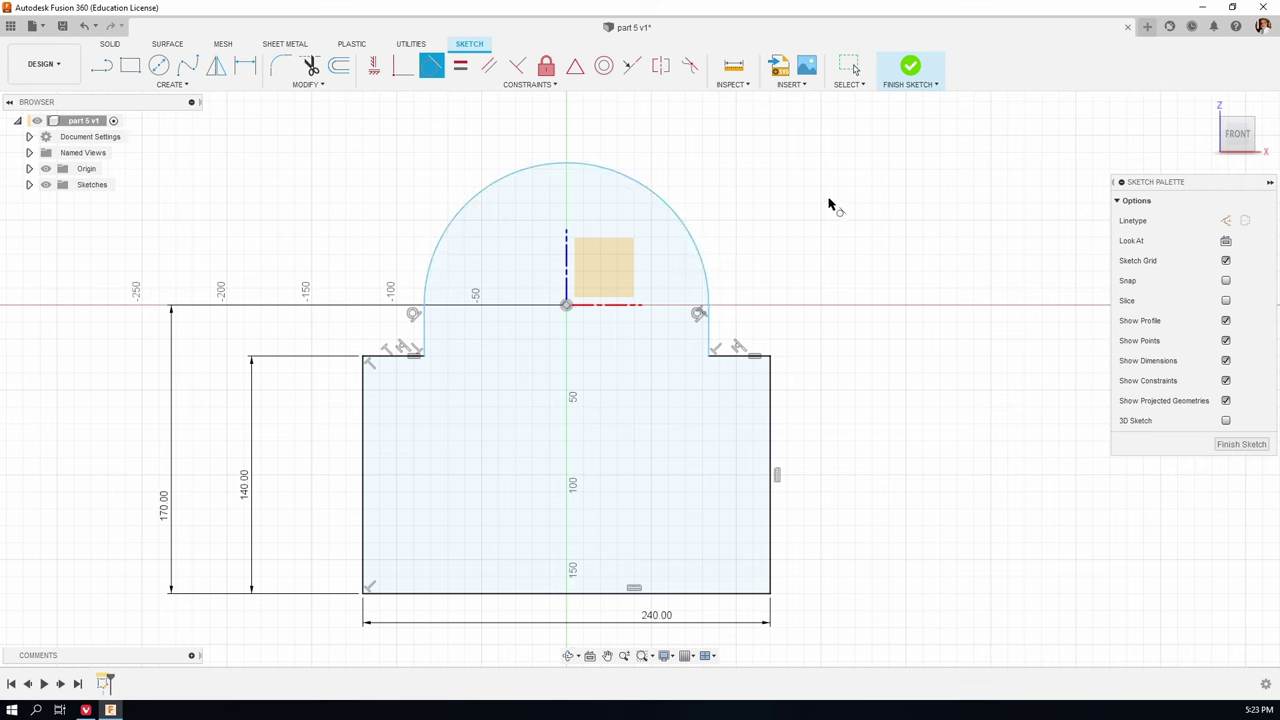
Step: Dimension the top arc with a radius of 80 mm using the pinned Sketch Dimension command
key("s")
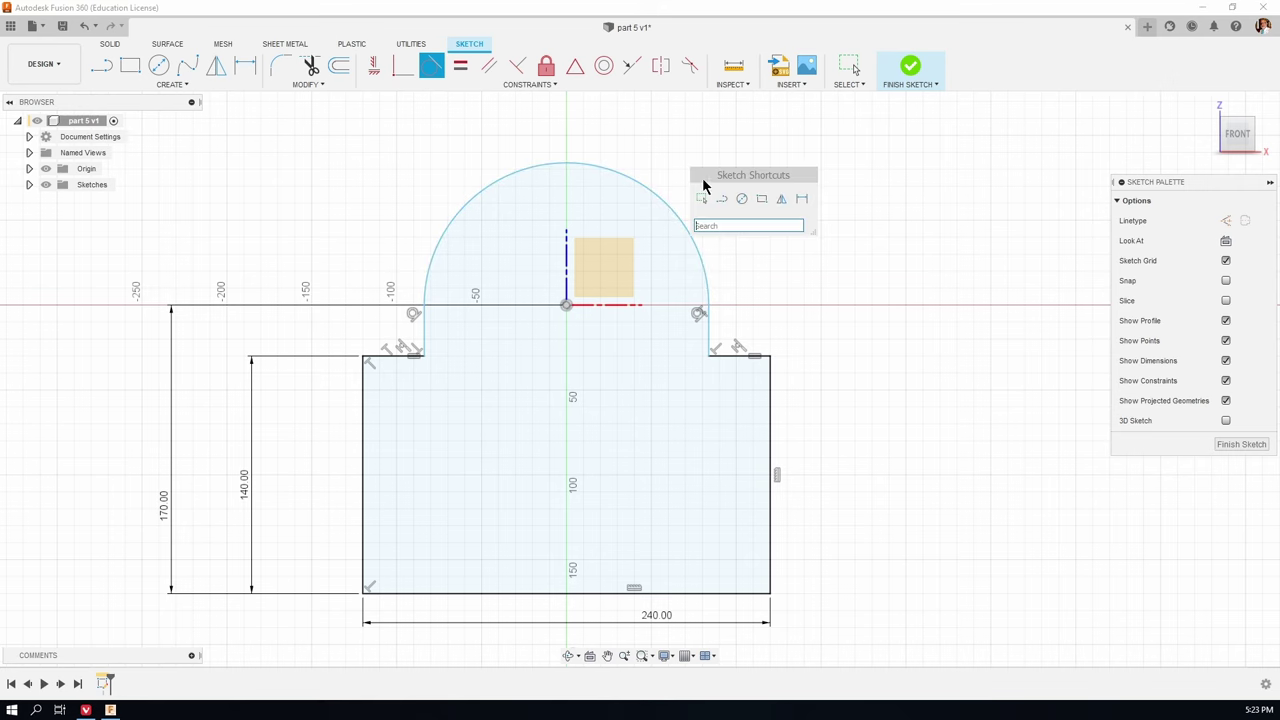
left_click(803, 200)
left_click(663, 203)
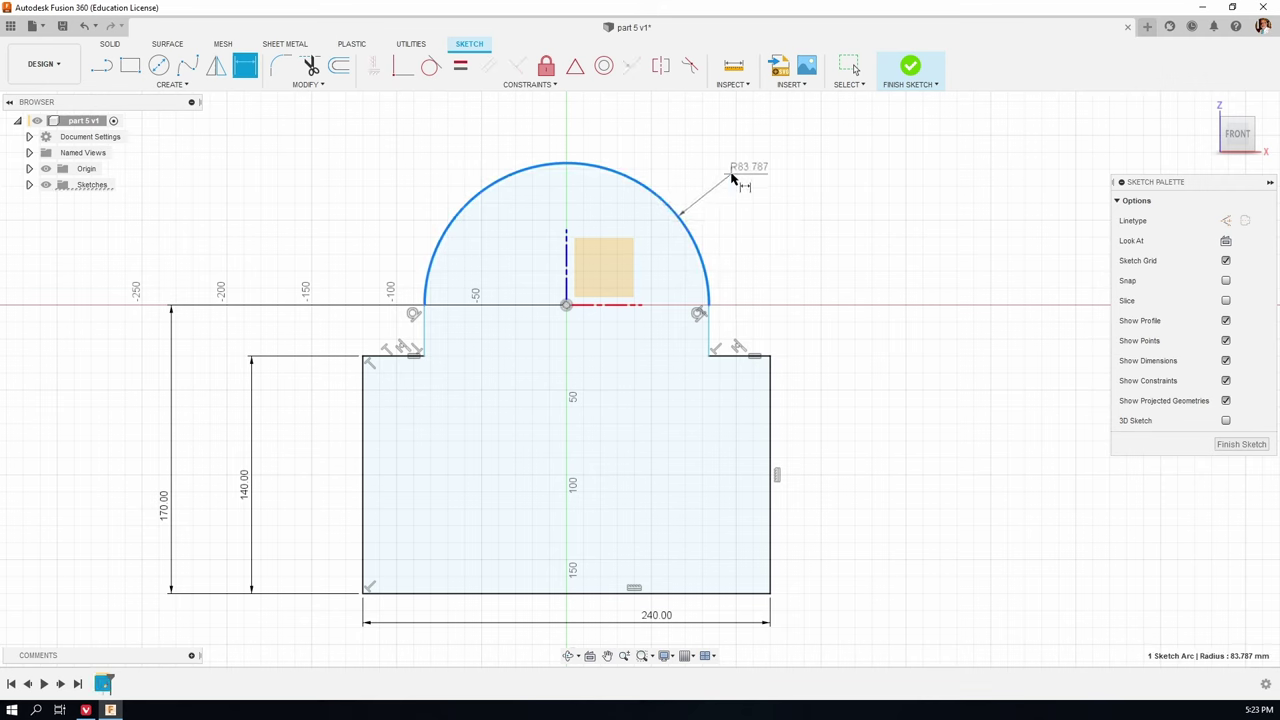
left_click(745, 167)
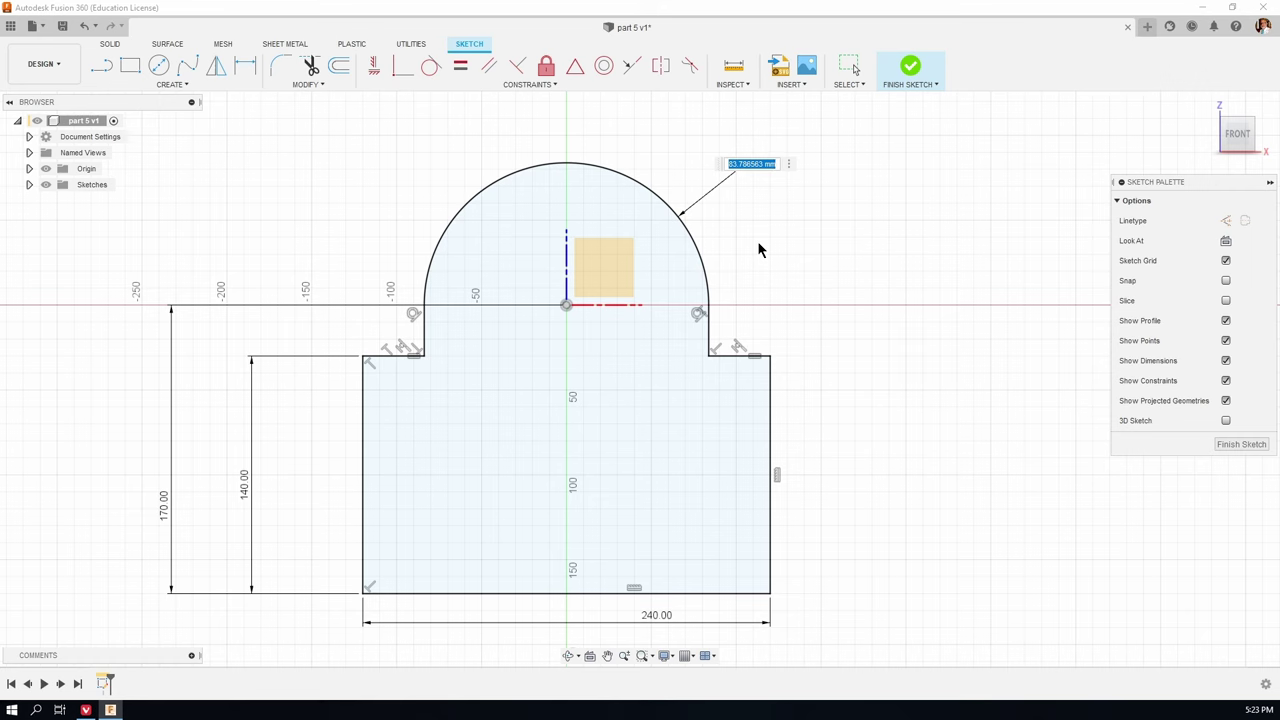
type("80")
key("Return")
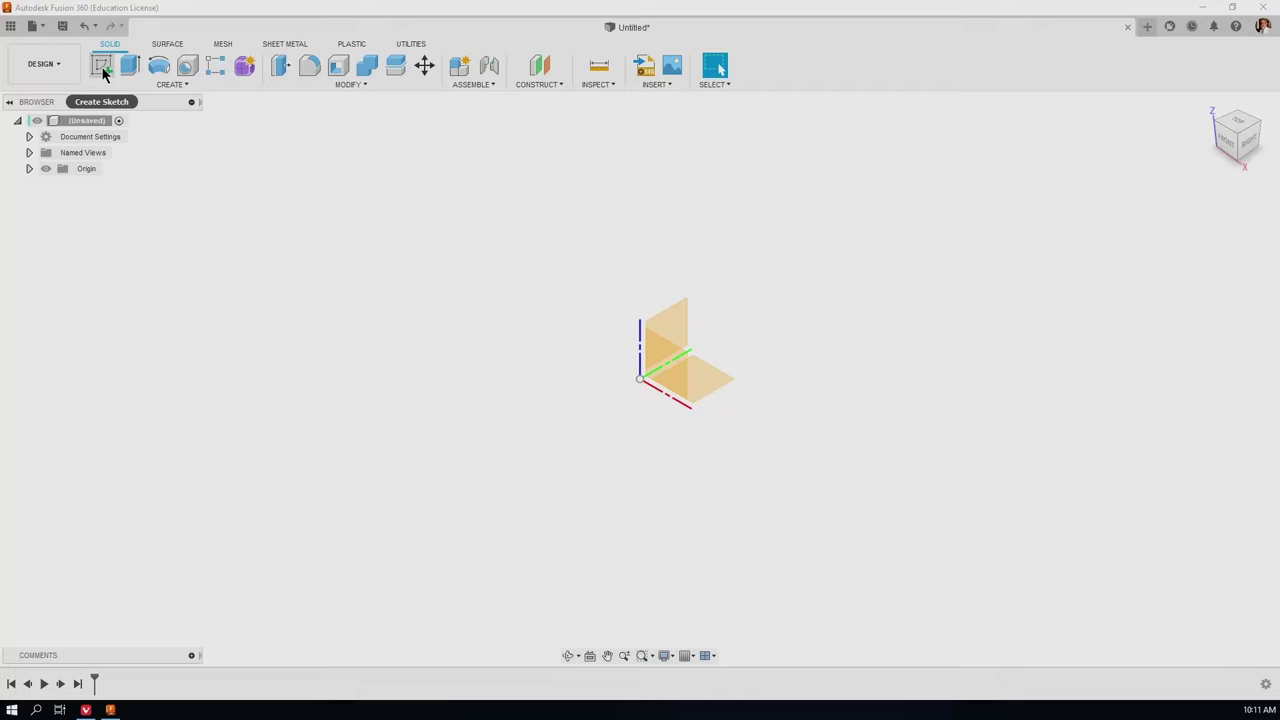
Step: In the new empty design, start a sketch on the front XZ plane and draw a closed right-half stepped profile with lines and a tangent top arc
left_click(102, 68)
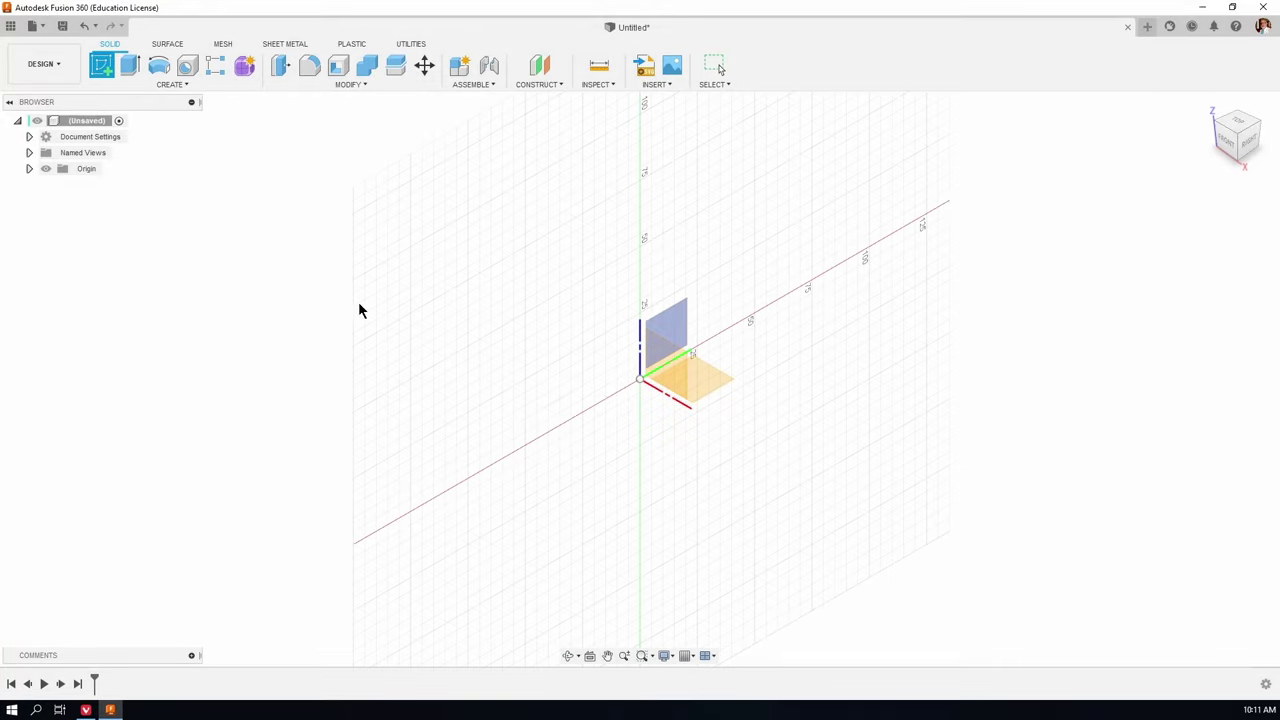
left_click(675, 370)
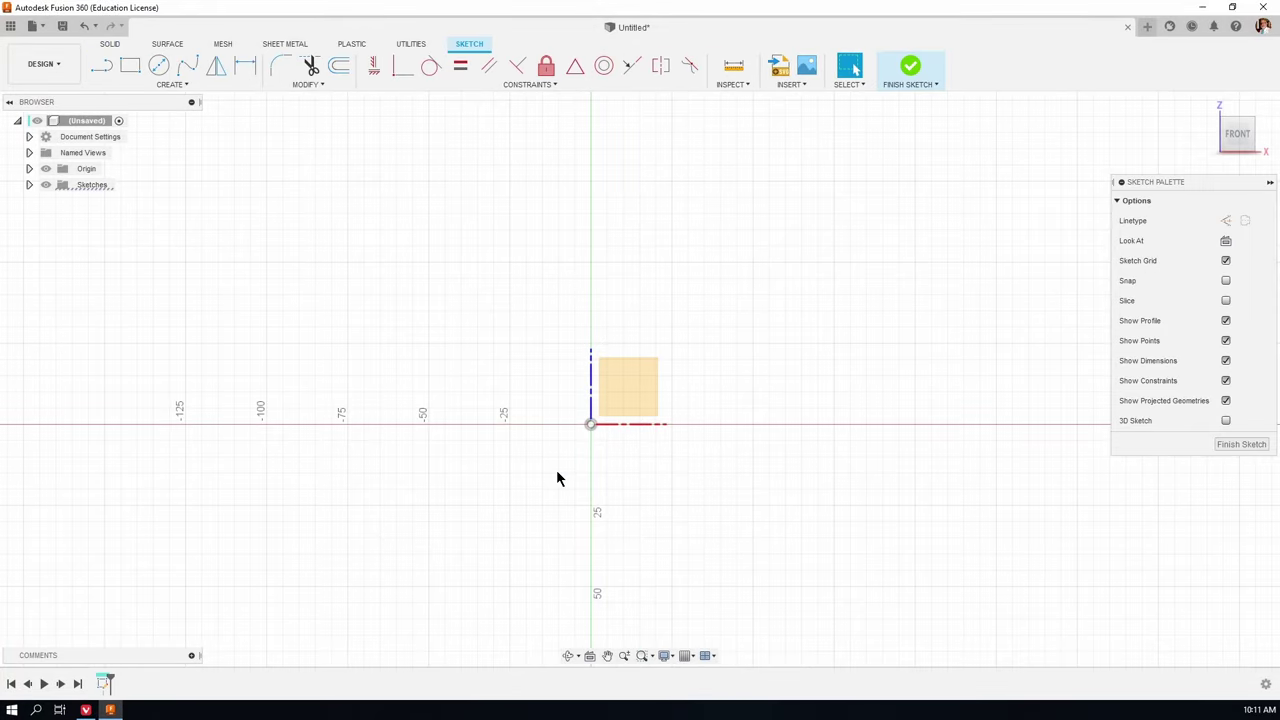
key("l")
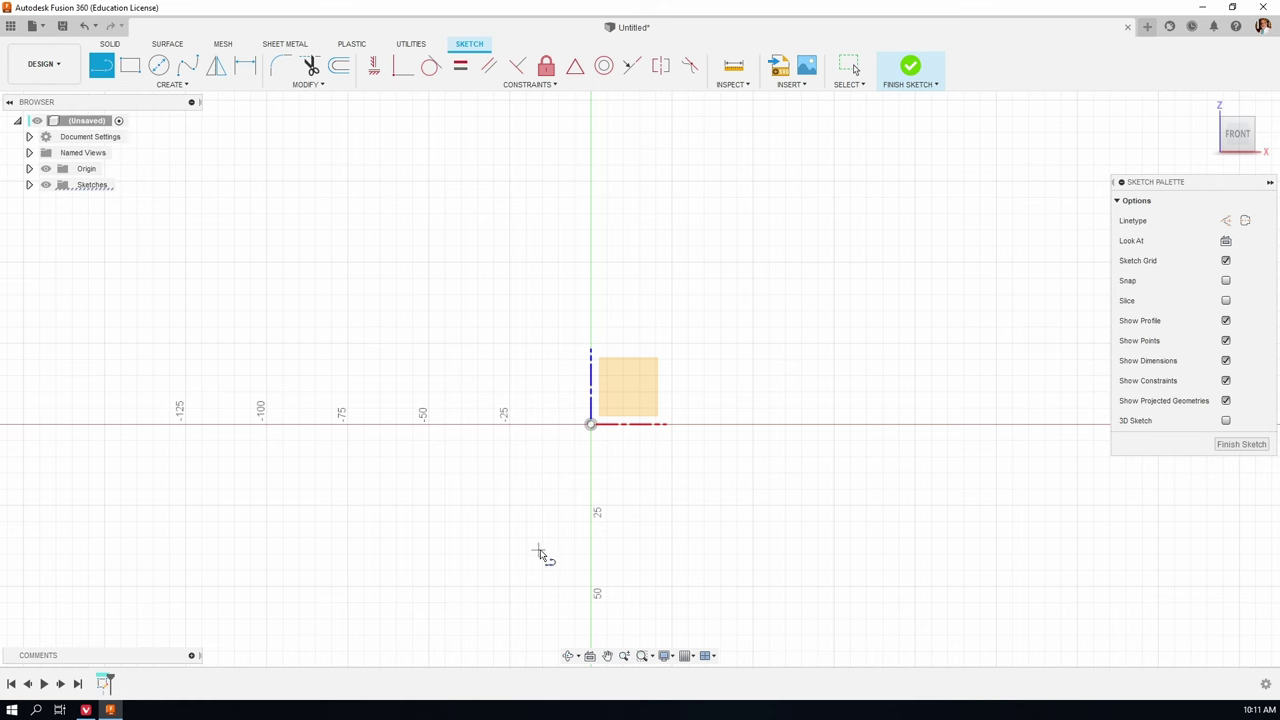
left_click(567, 481)
left_click(742, 481)
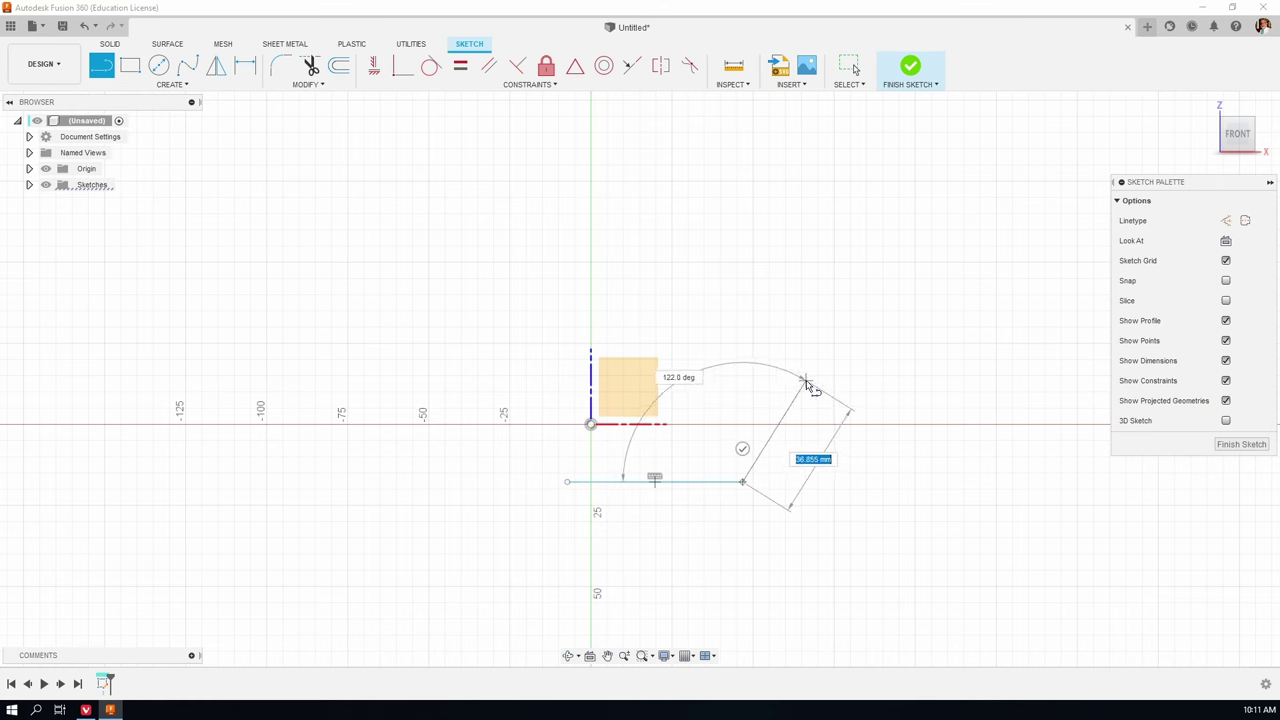
left_click(743, 373)
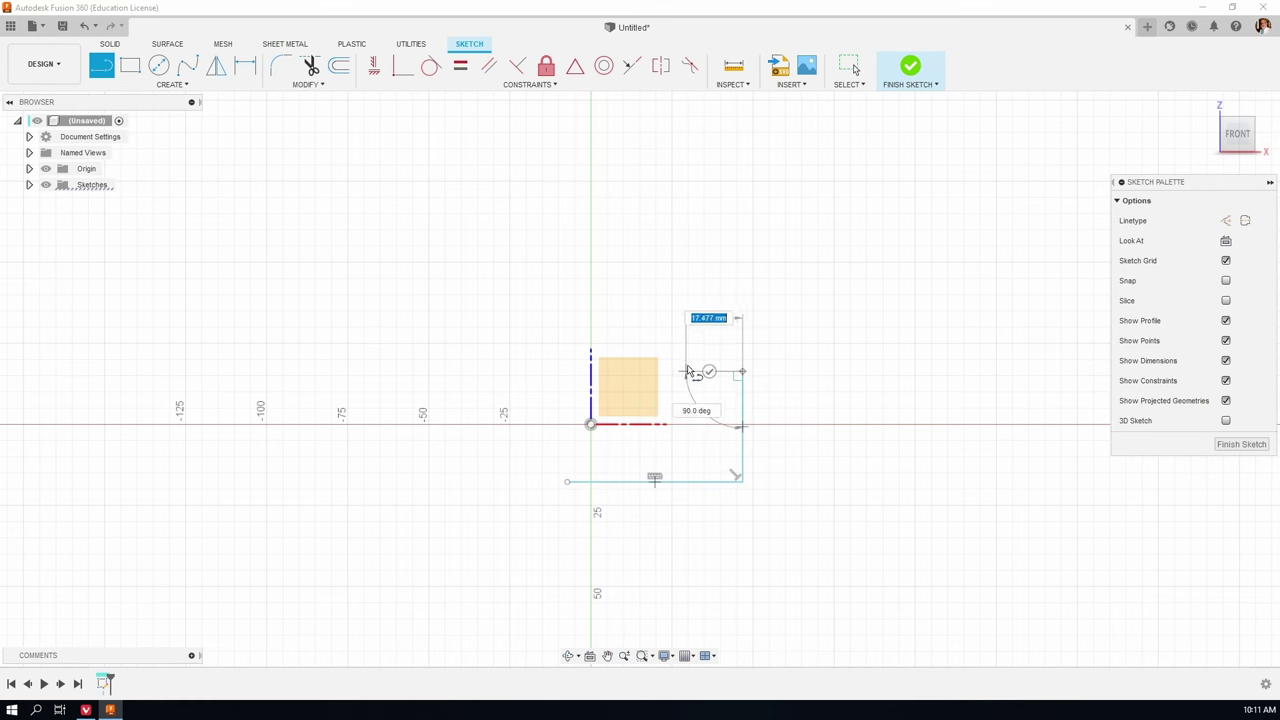
mouse_move(687, 372)
left_mouse_down()
mouse_move(663, 291)
mouse_move(691, 346)
mouse_move(684, 253)
mouse_move(591, 217)
mouse_move(589, 243)
mouse_move(574, 240)
mouse_move(573, 492)
mouse_move(567, 481)
left_mouse_up()
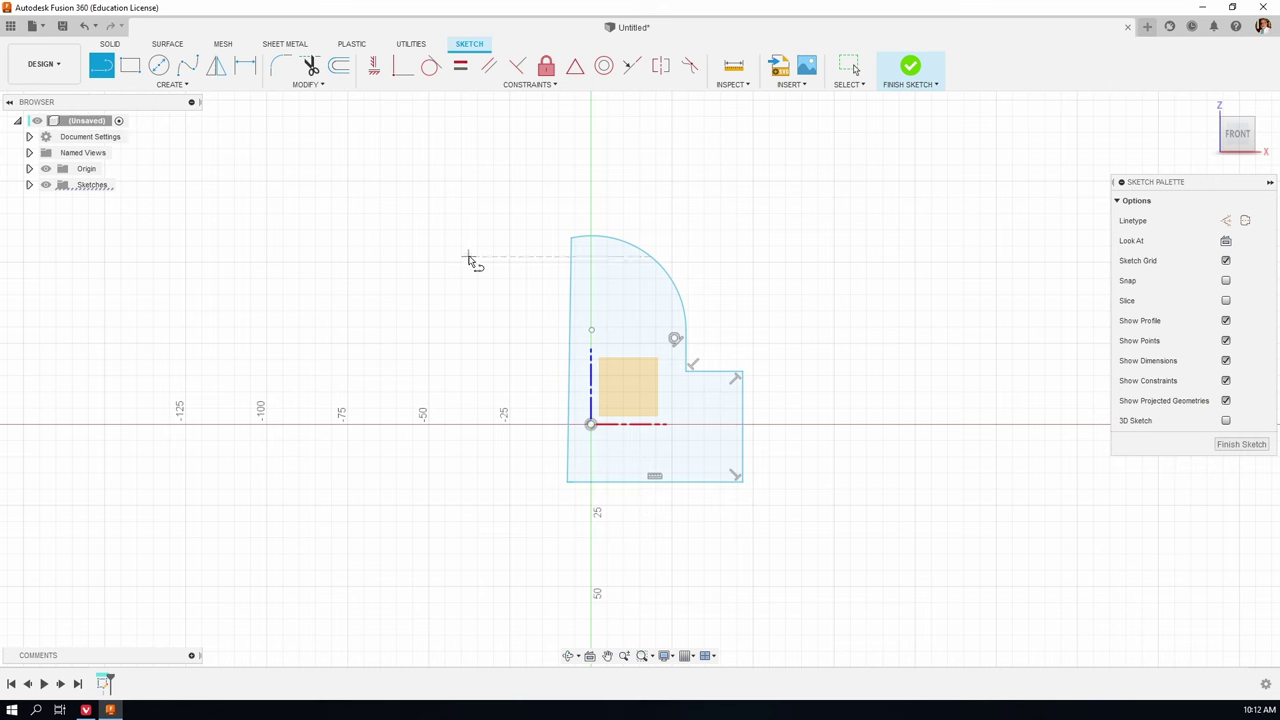
Step: Constrain the slanted left edge of the half profile to be vertical and leave the constraint command
left_click(373, 74)
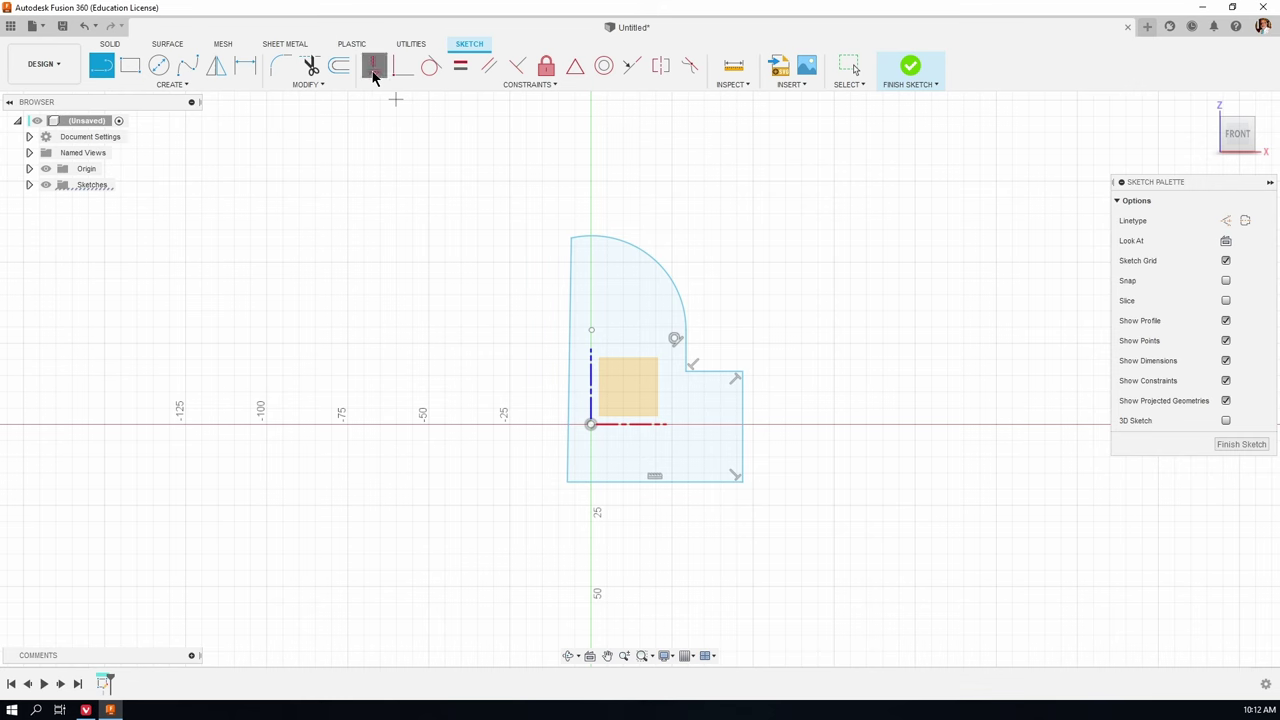
left_click(571, 320)
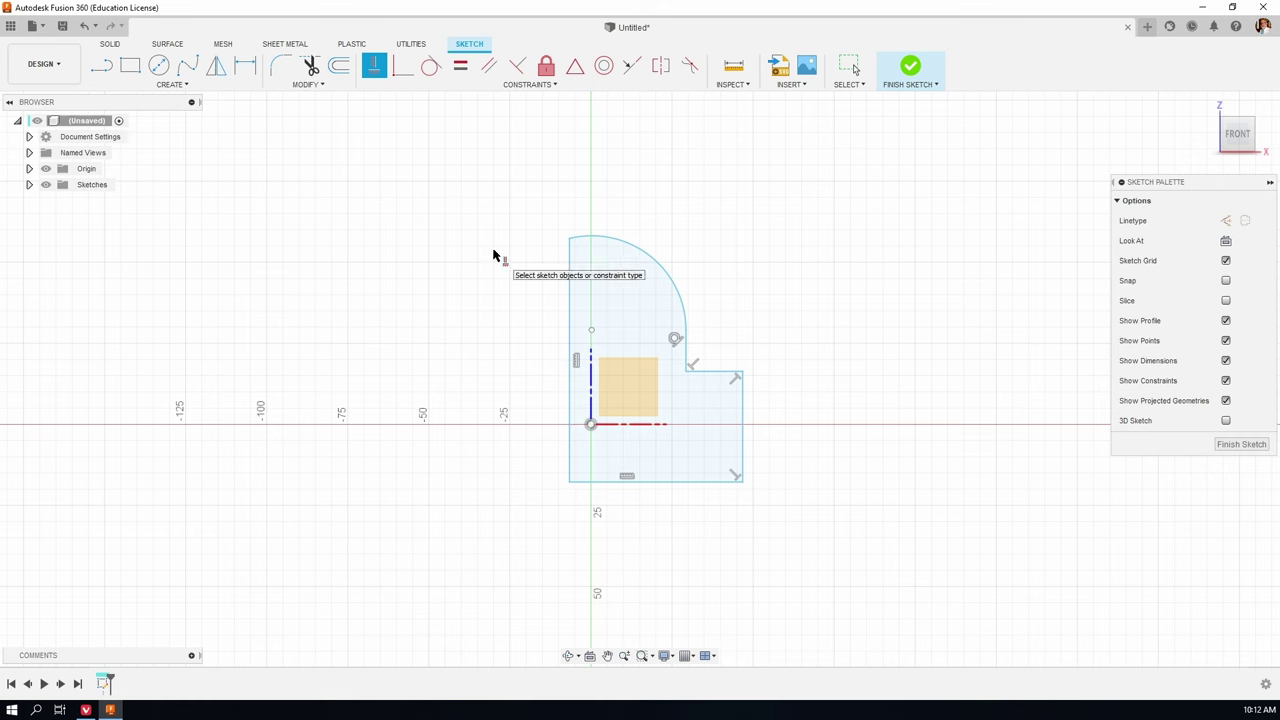
key("Escape")
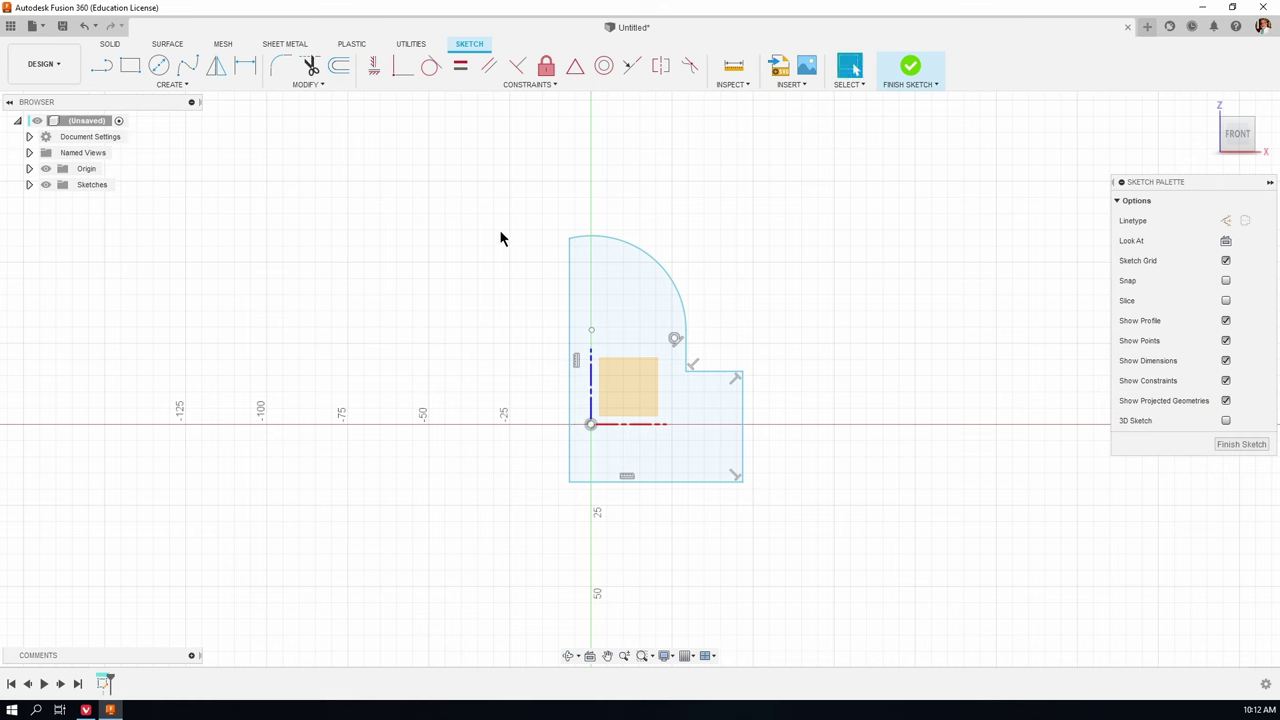
Step: Apply a Coincident constraint to place the arc's centre point on the sketch origin
left_click(401, 74)
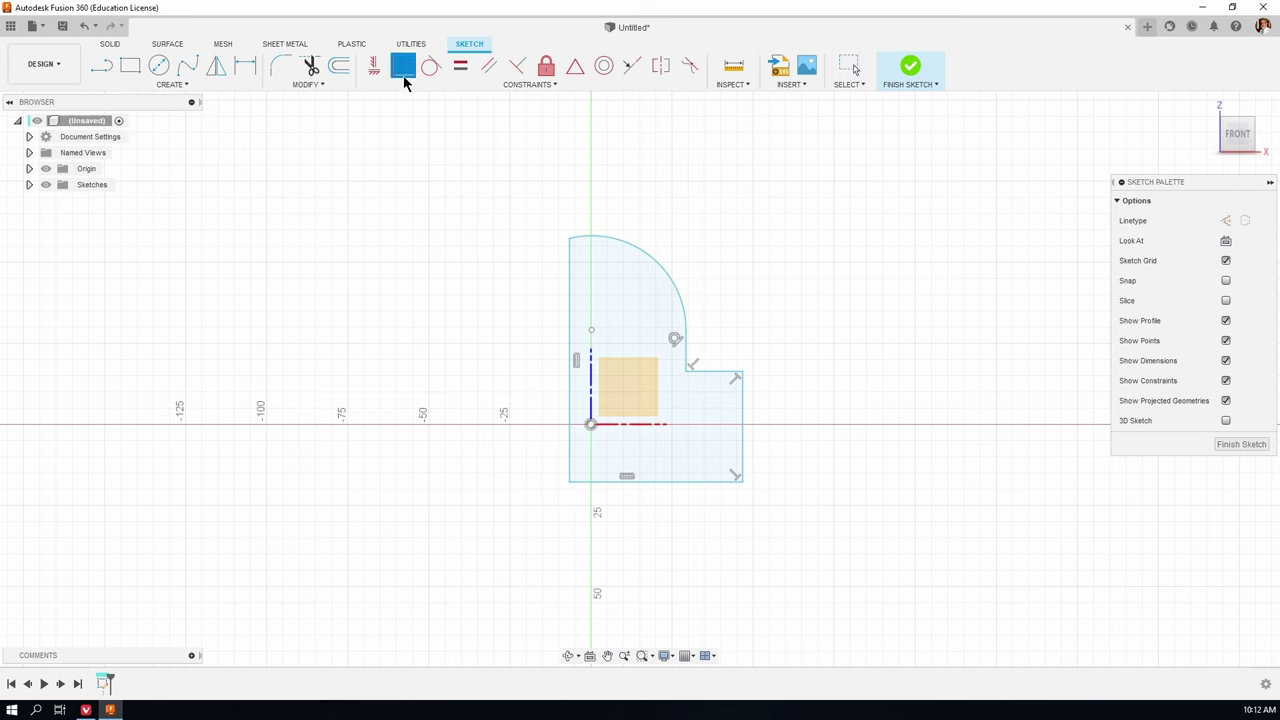
left_click(591, 331)
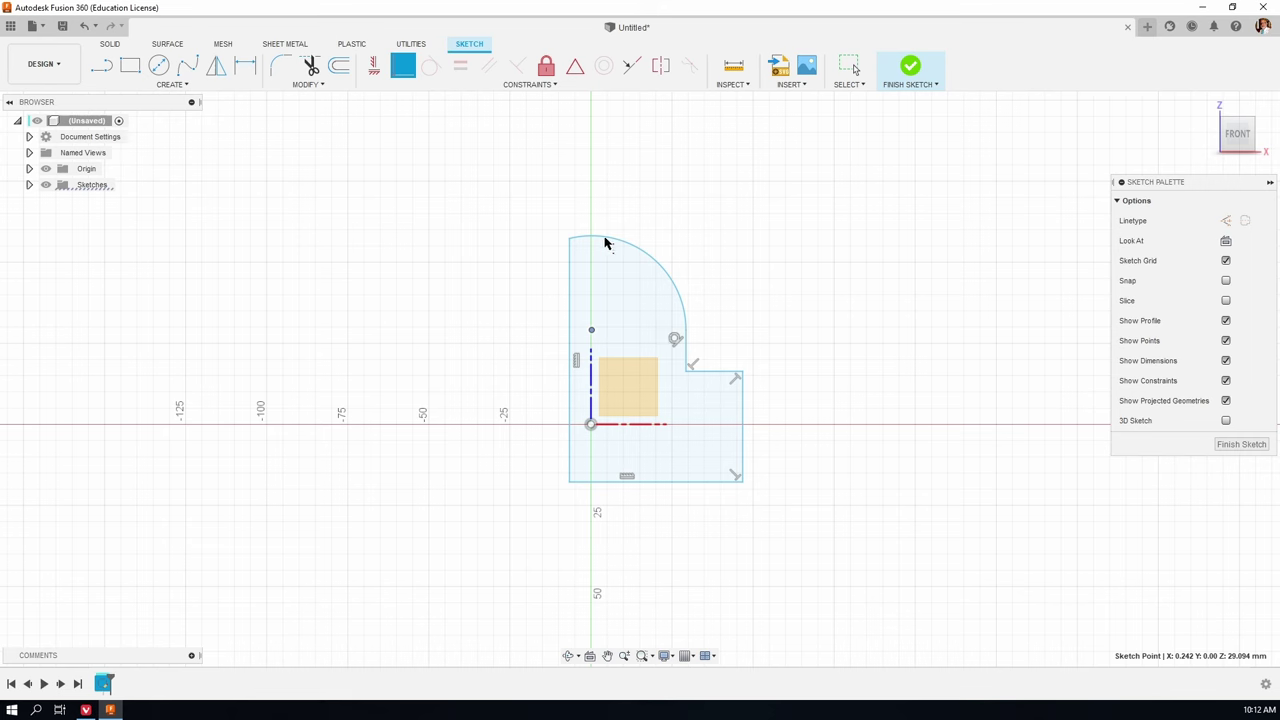
left_click(591, 424)
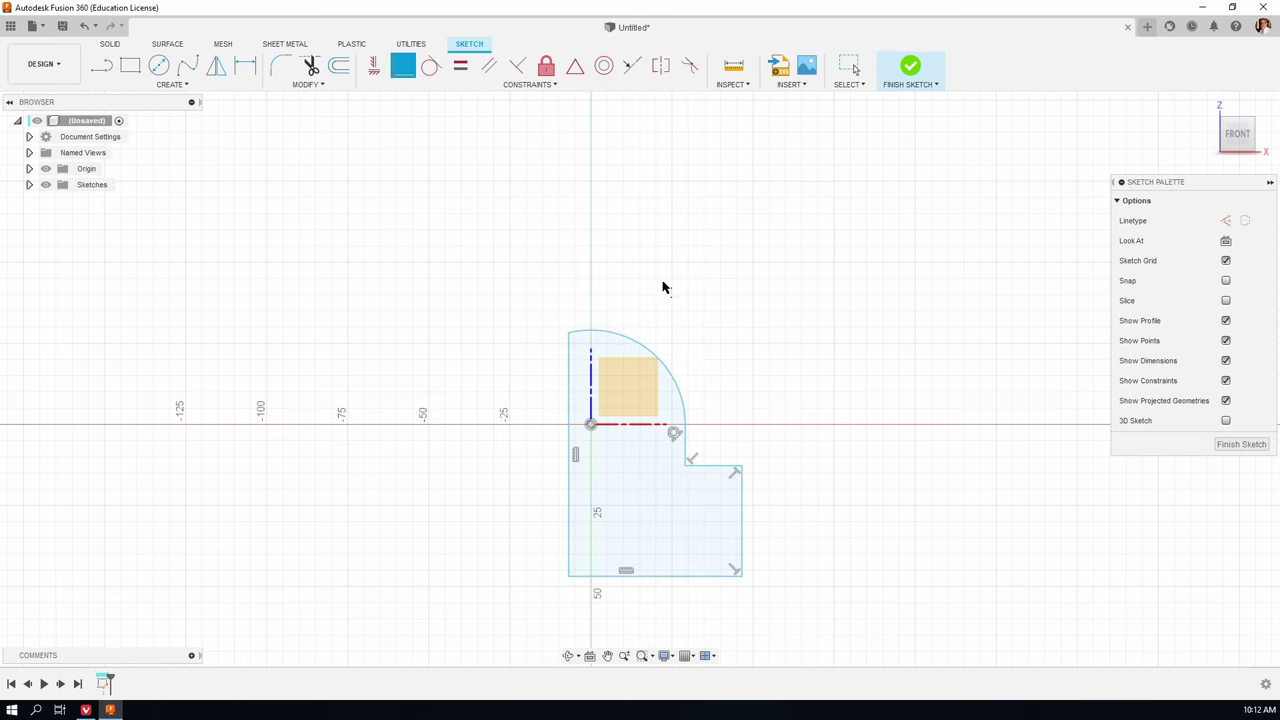
Step: Make the half profile's vertical left edge coincident with the sketch origin and leave the constraint command
left_click(570, 488)
left_click(591, 424)
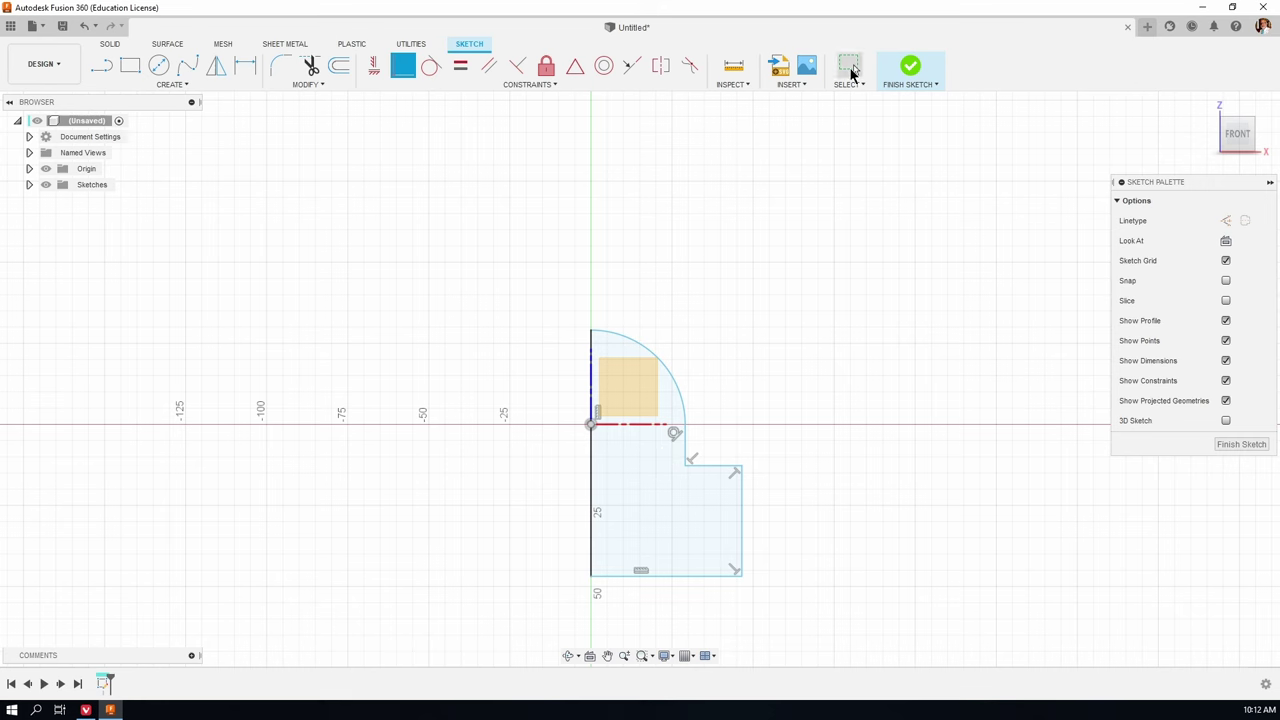
left_click(850, 68)
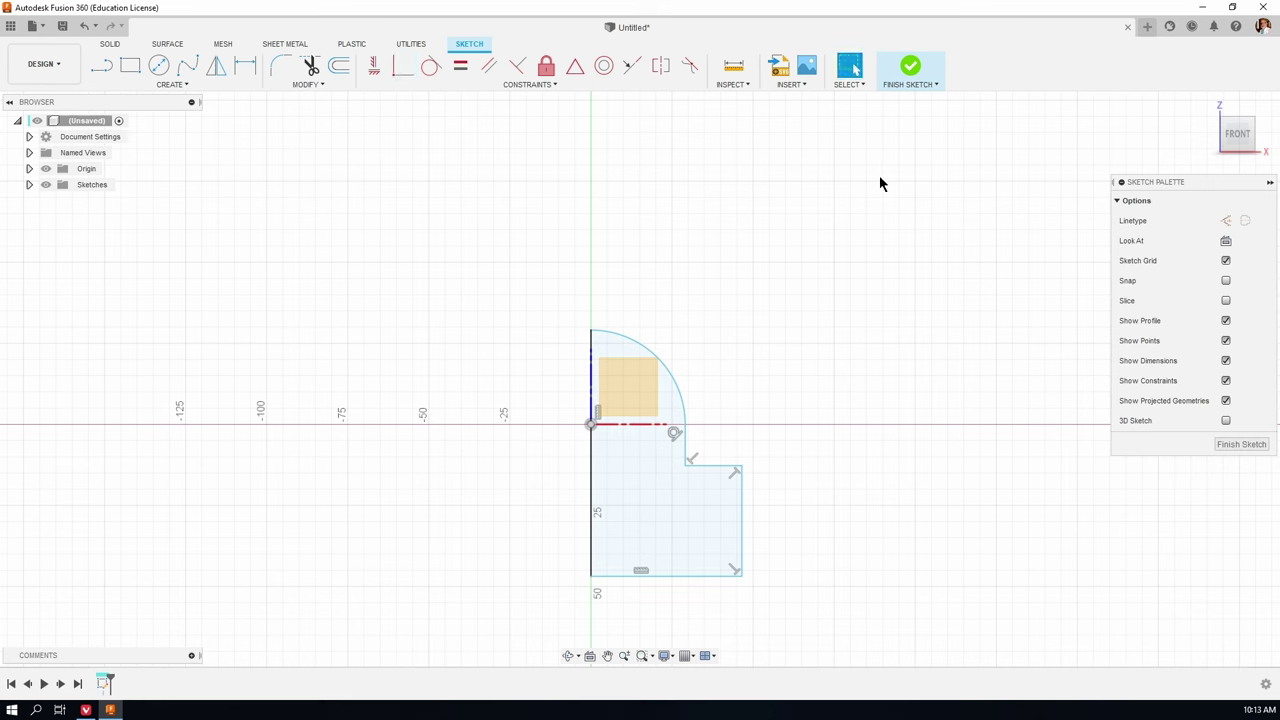
Step: Convert the half profile's vertical centre edge to a construction line and clear the selection
left_click(592, 478)
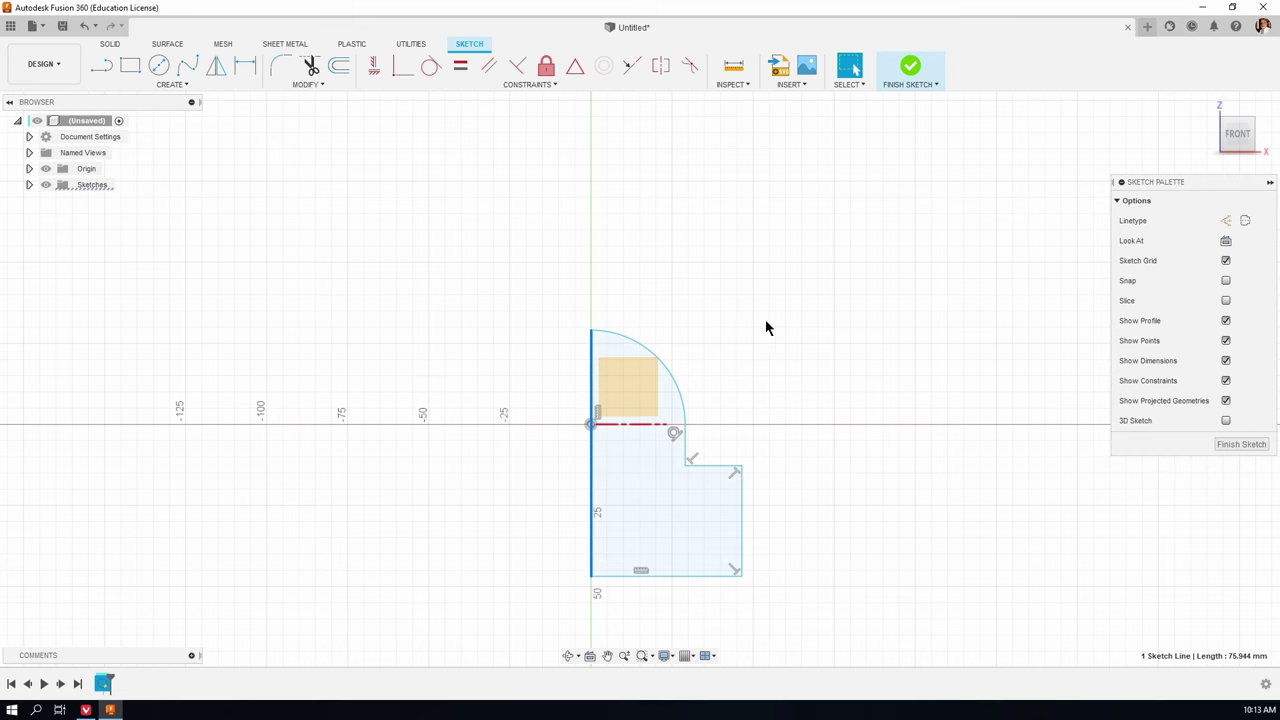
left_click(1226, 221)
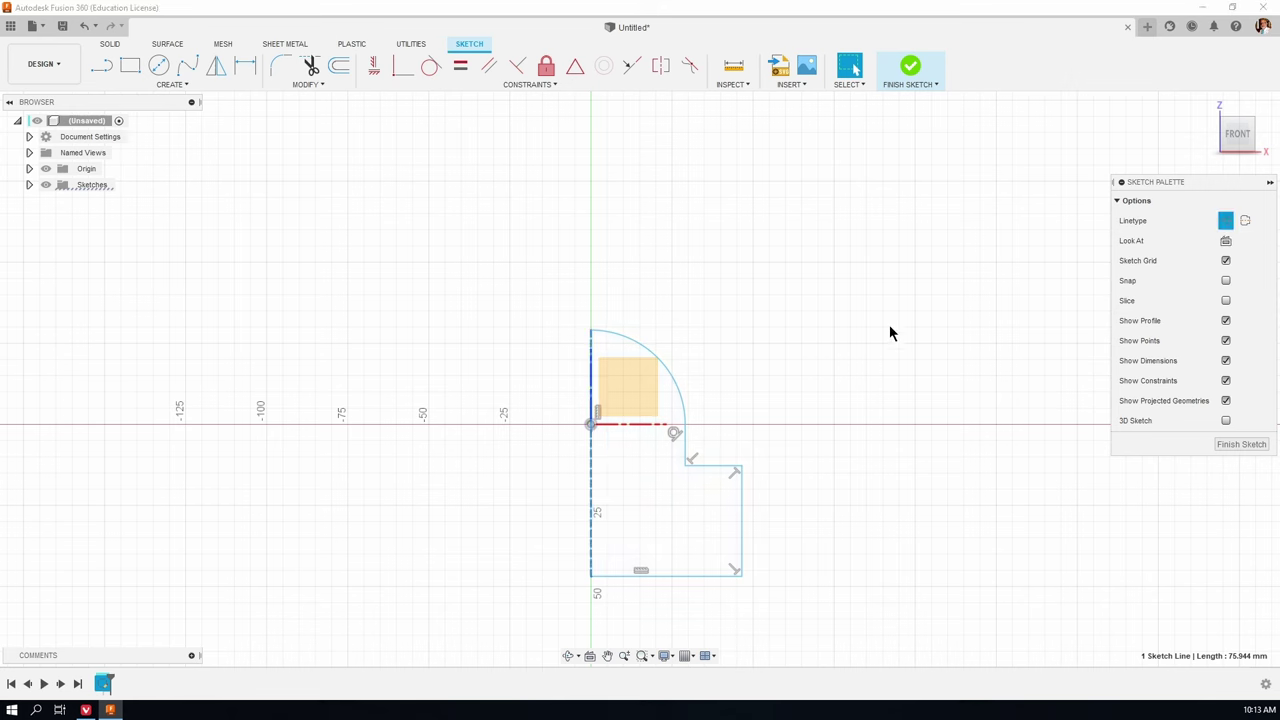
left_click(837, 345)
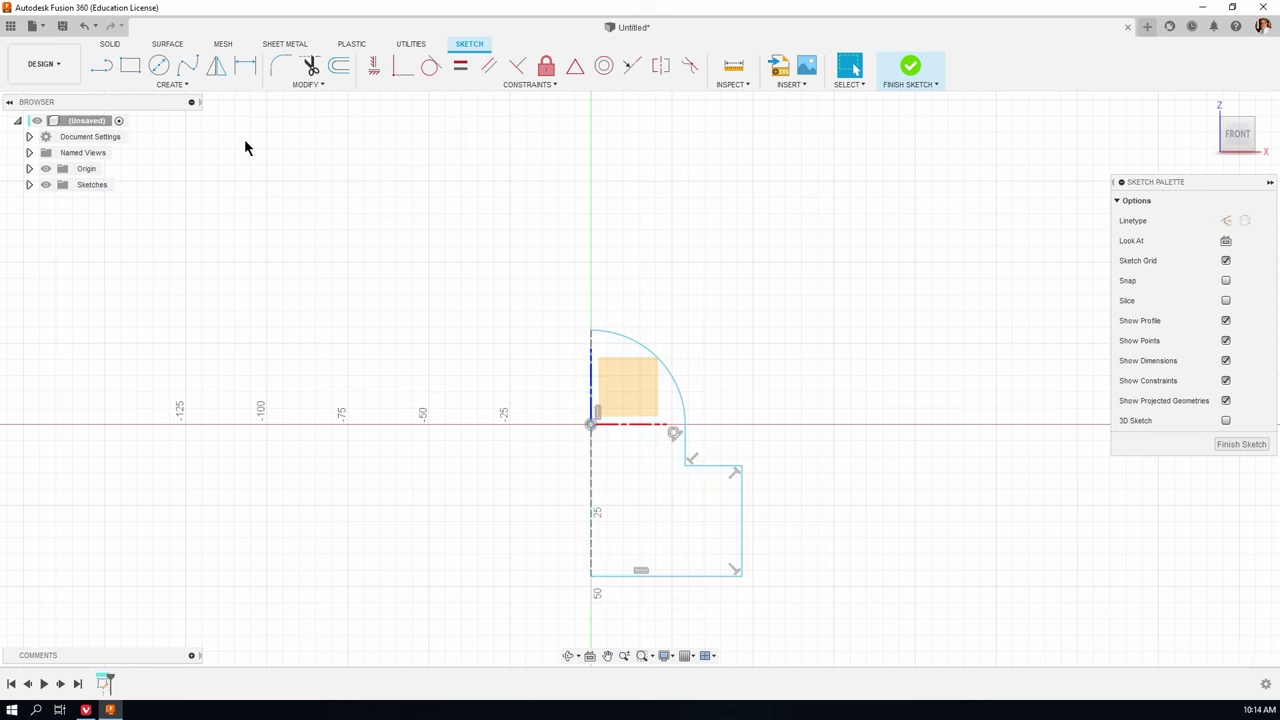
Step: Mirror the top arc and the four solid lines of the half profile about the vertical construction line
left_click(189, 85)
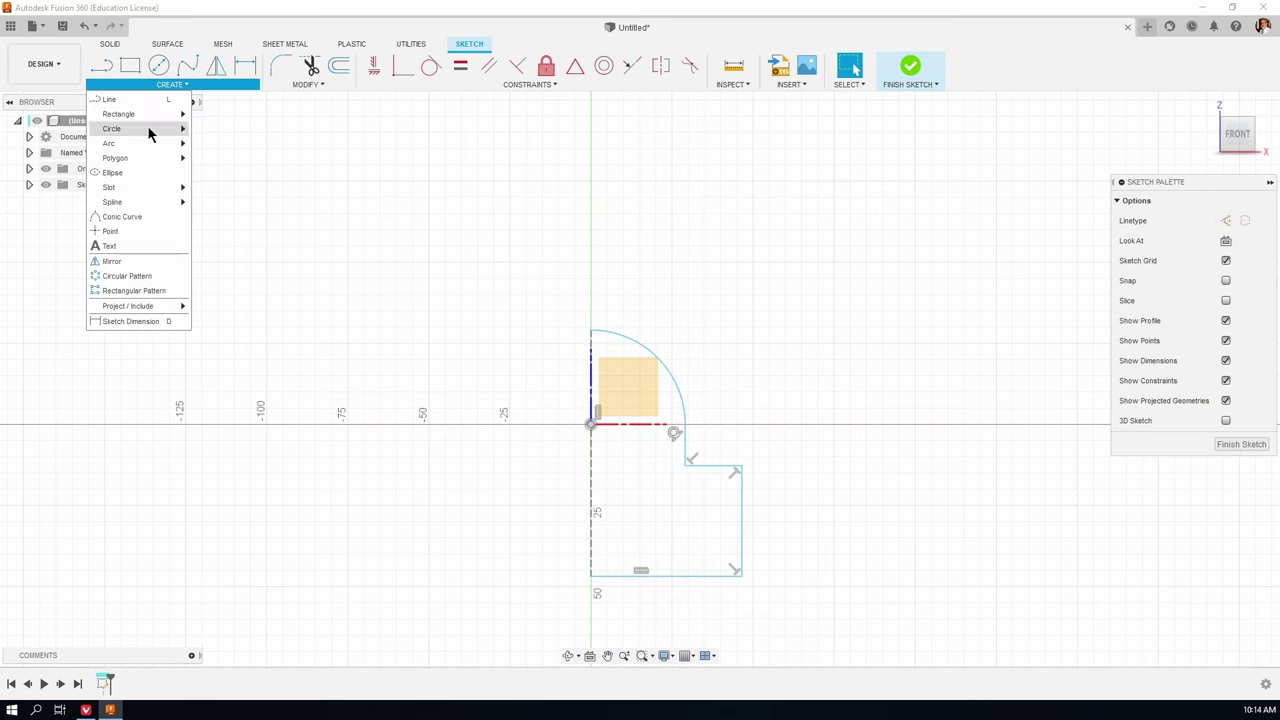
left_click(113, 261)
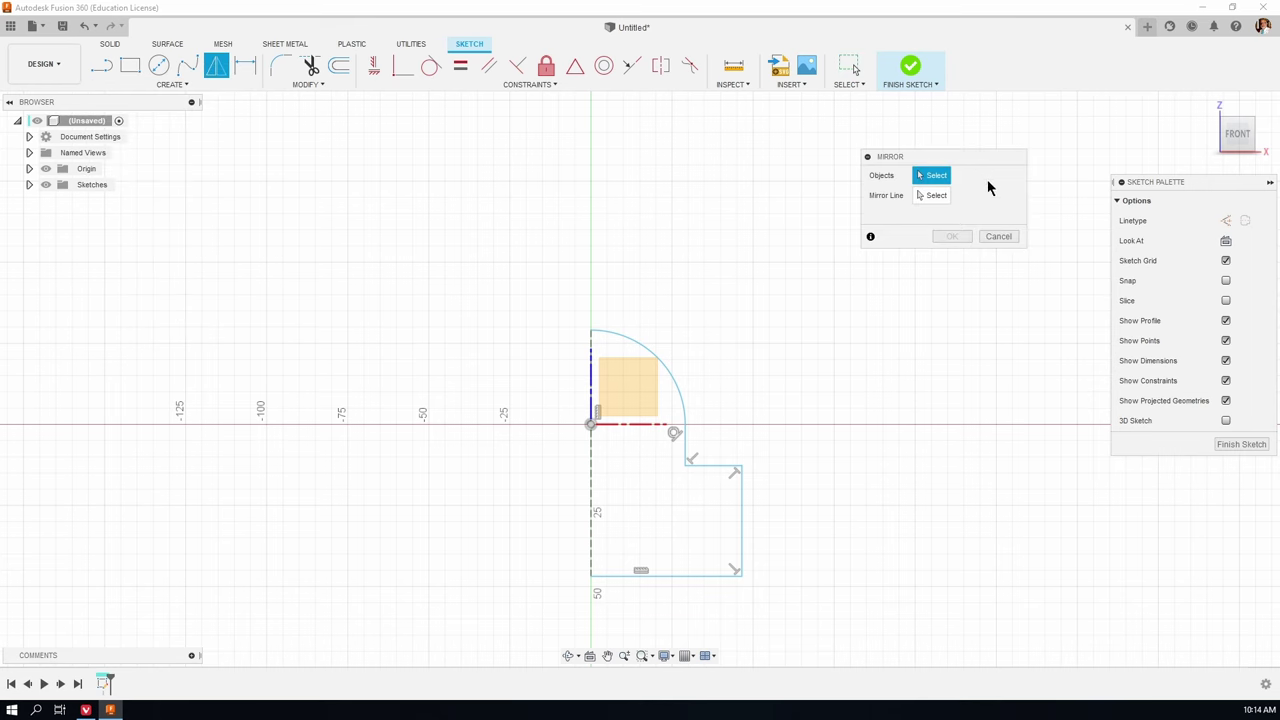
left_click(648, 355)
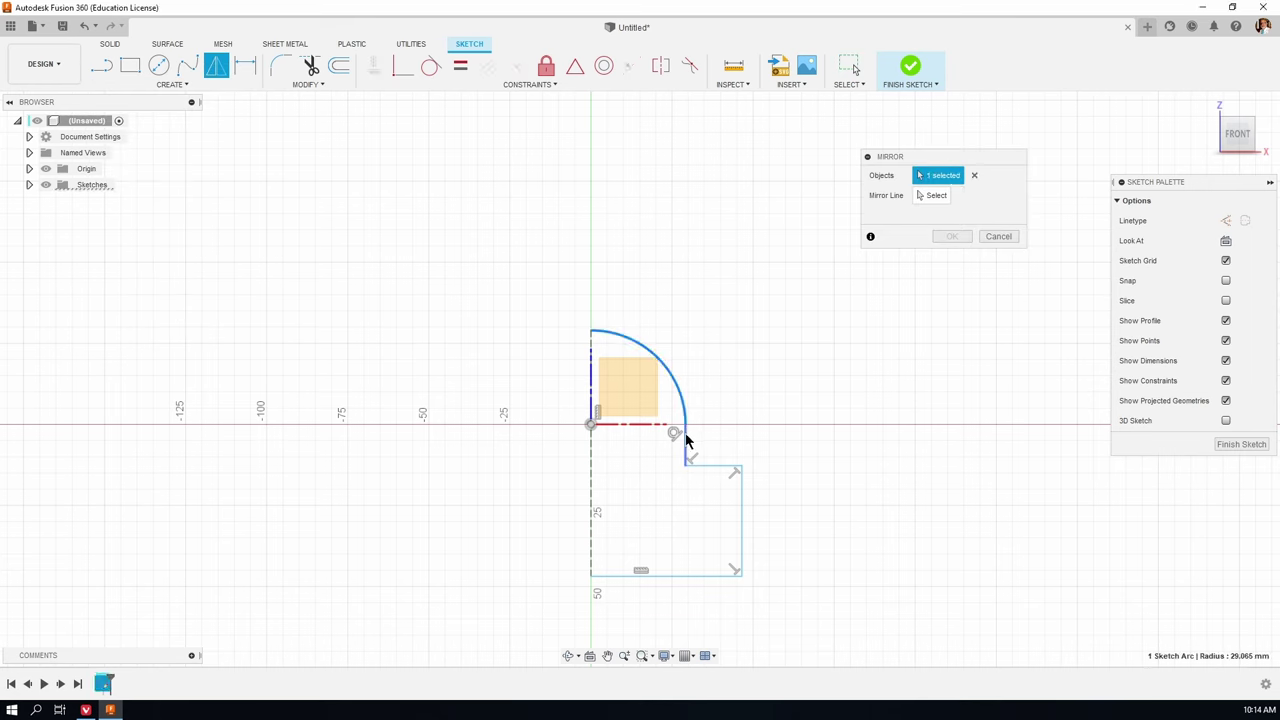
left_click(686, 451)
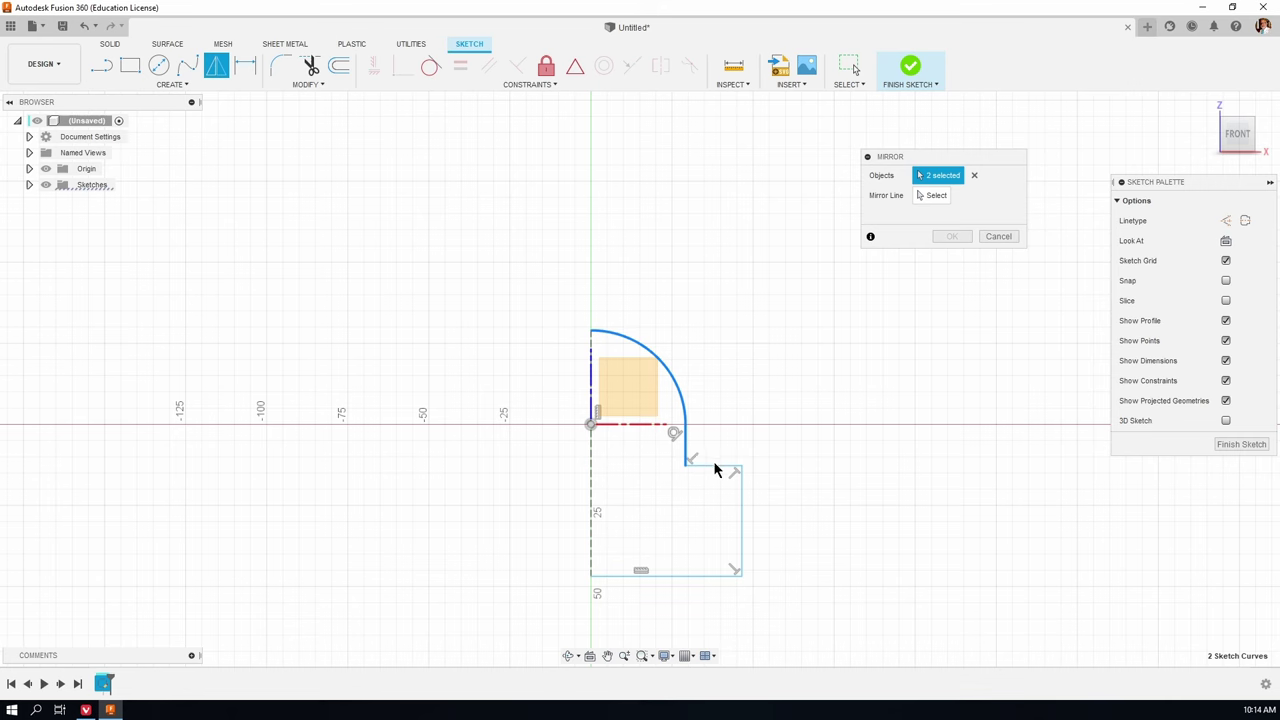
left_click(718, 467)
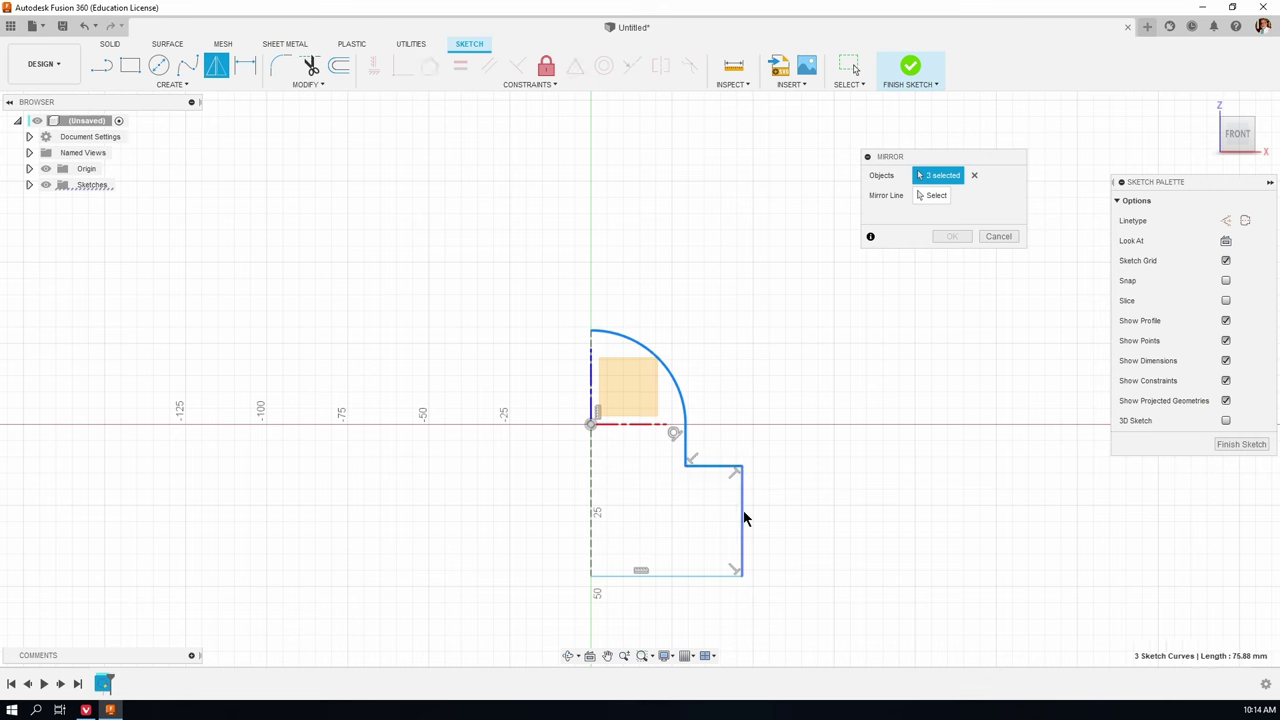
left_click(742, 517)
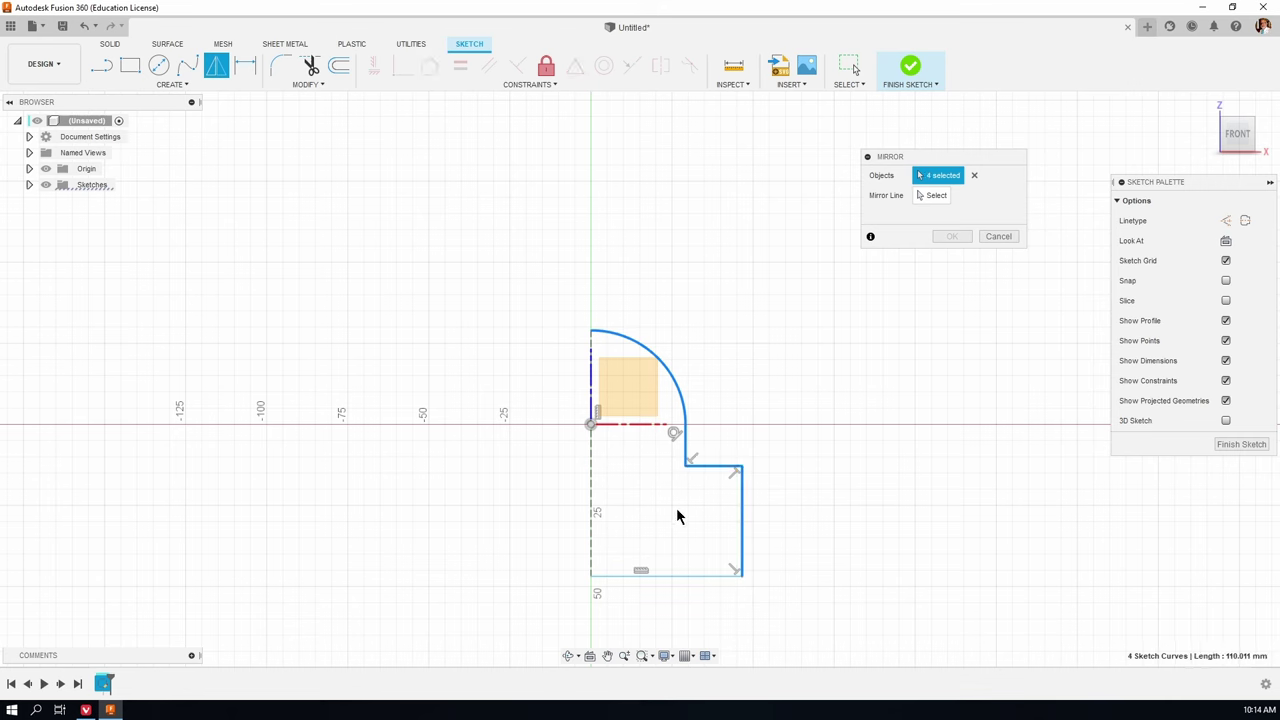
left_click(705, 576)
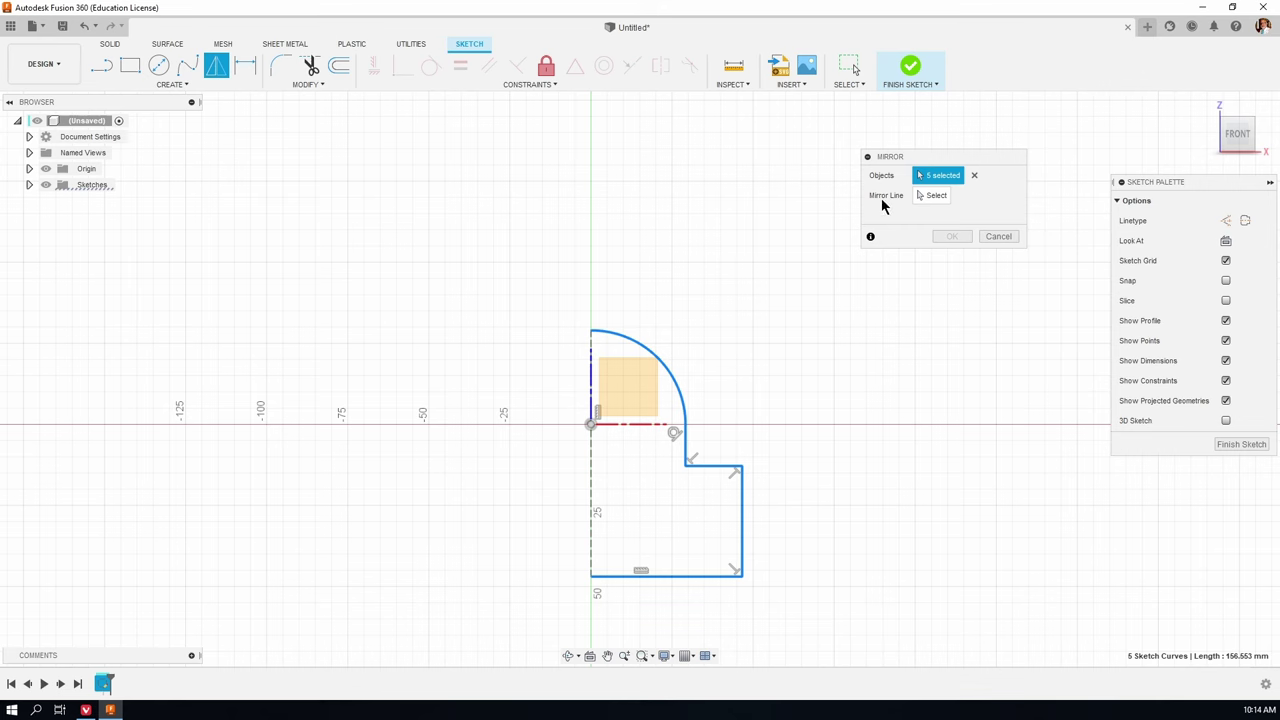
left_click(938, 200)
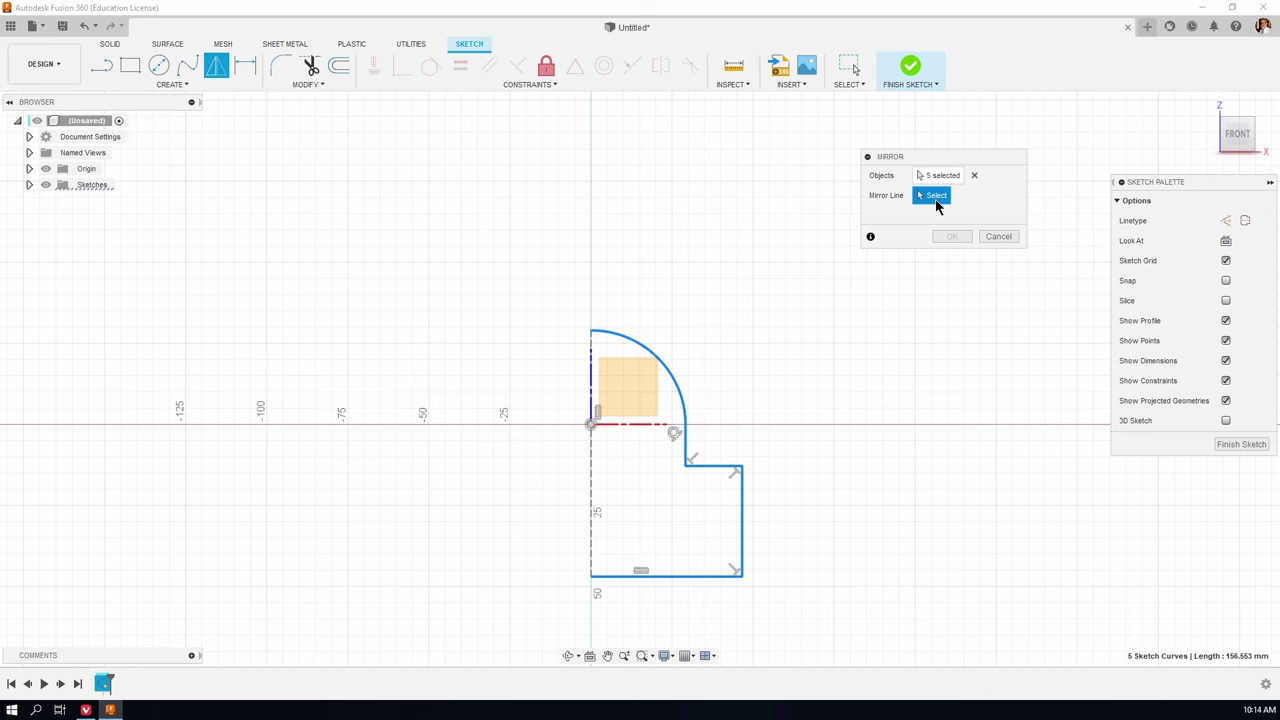
left_click(592, 486)
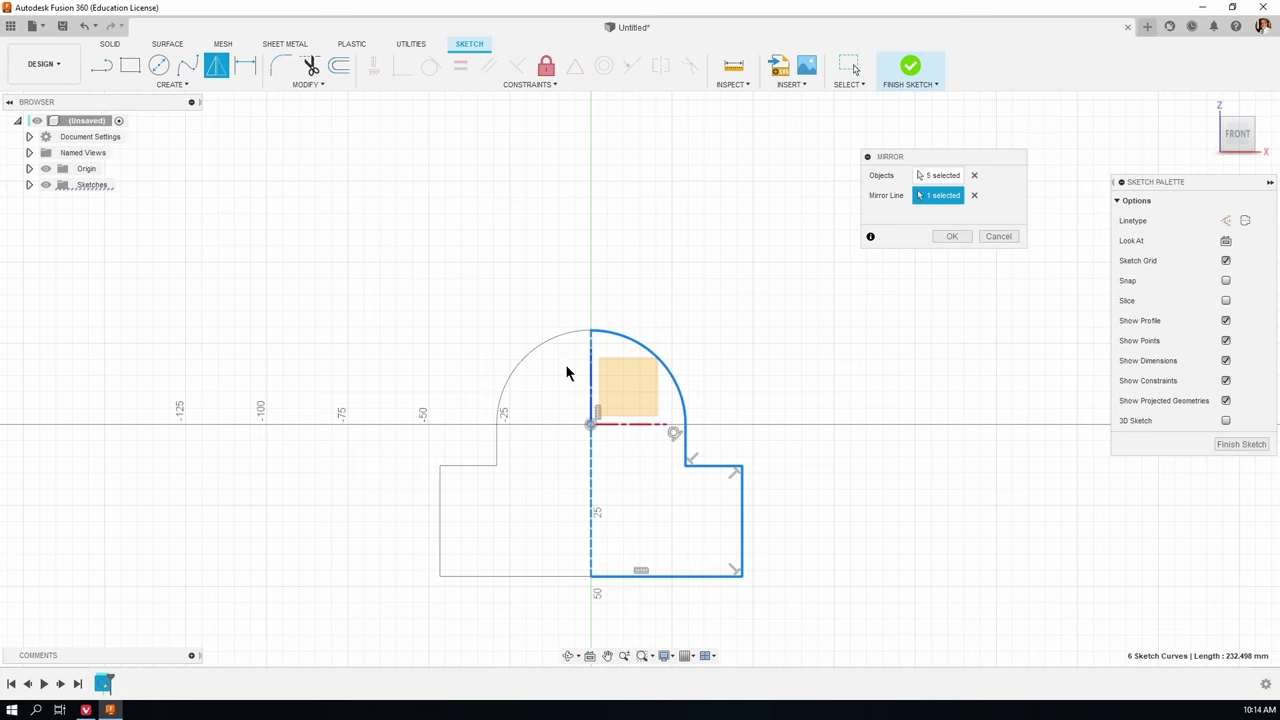
left_click(958, 238)
Step: Extrude the full dimensioned front profile 100 mm to one side as a new body
scroll(725, 248, "up", 2)
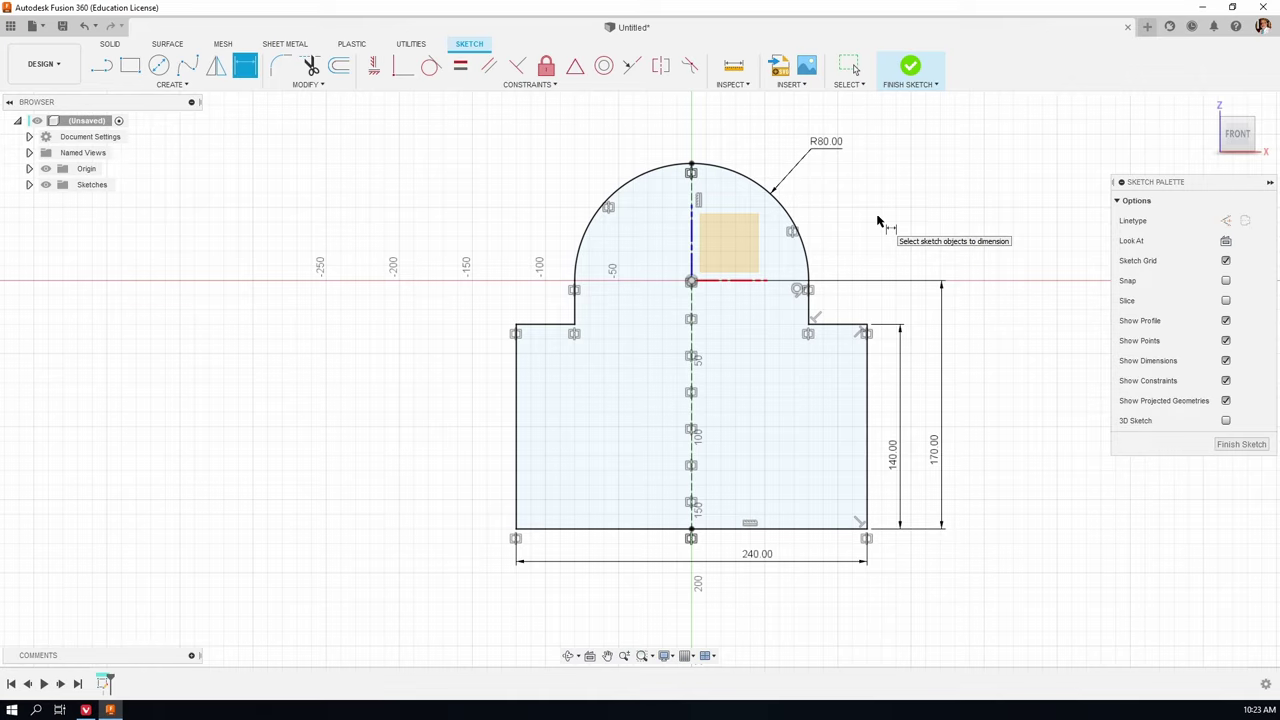
key("e")
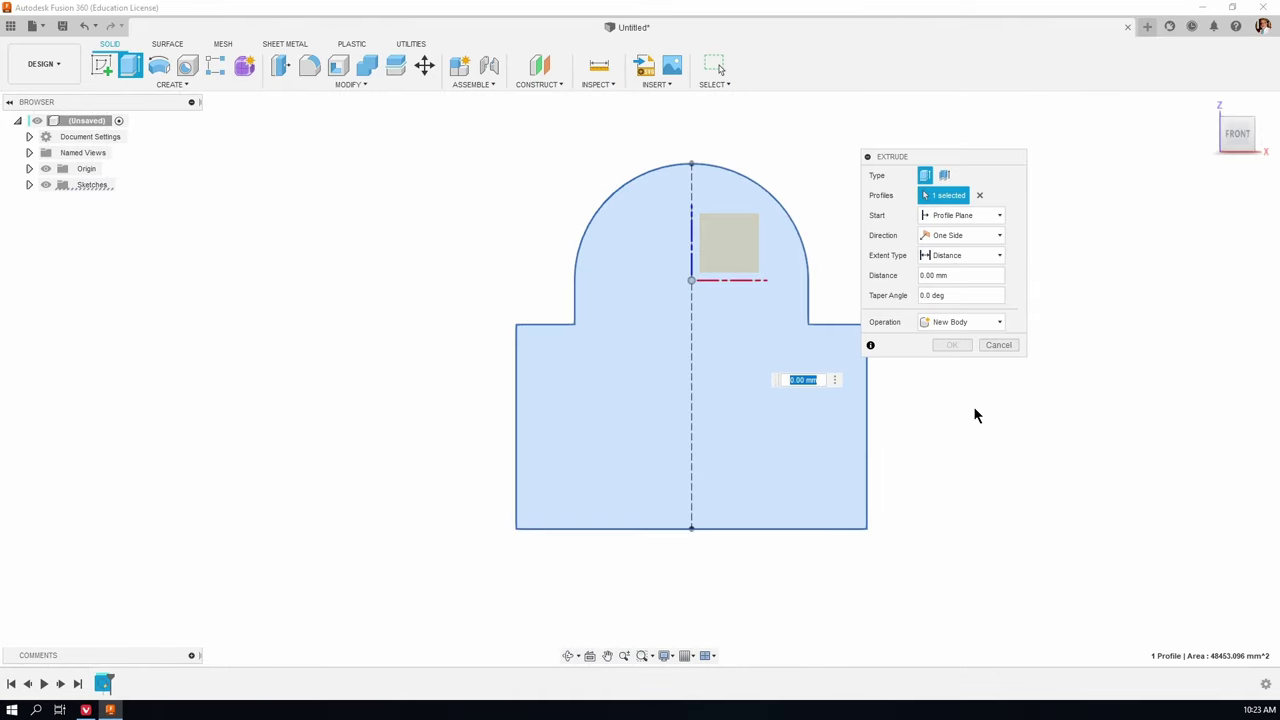
middle_click_drag(955, 438, 975, 188, "shift")
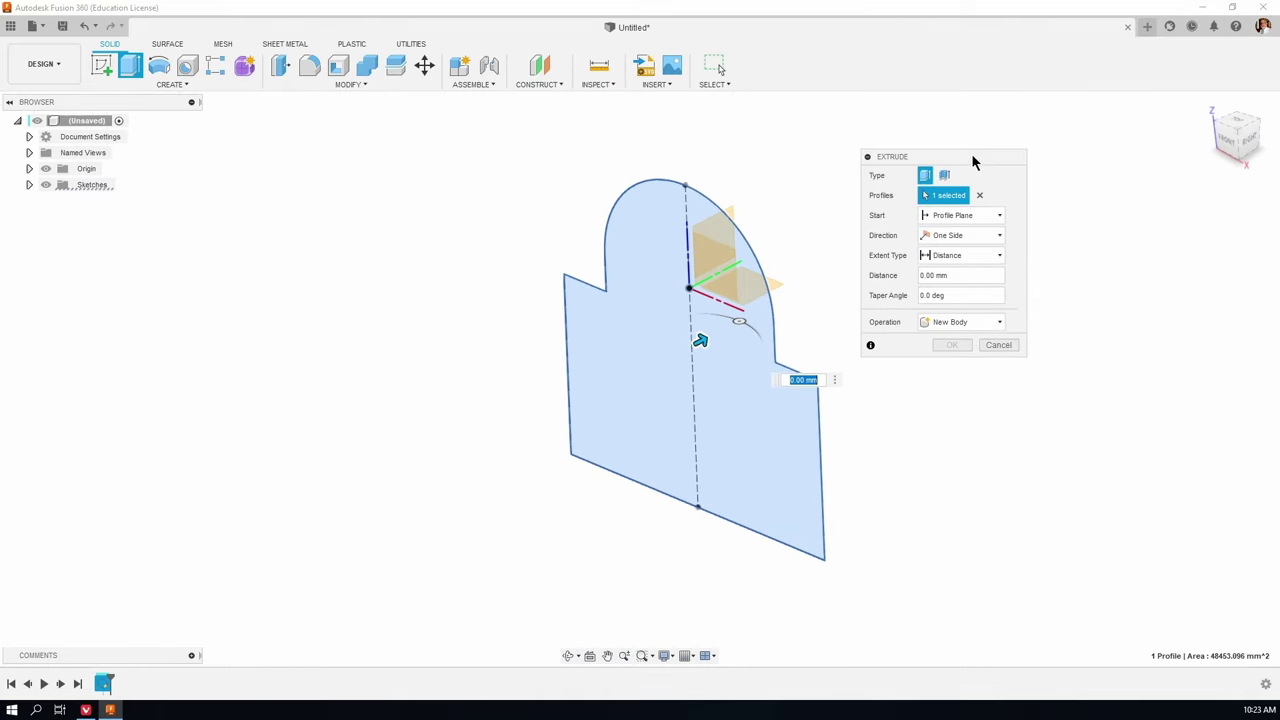
left_click_drag(973, 158, 1039, 126)
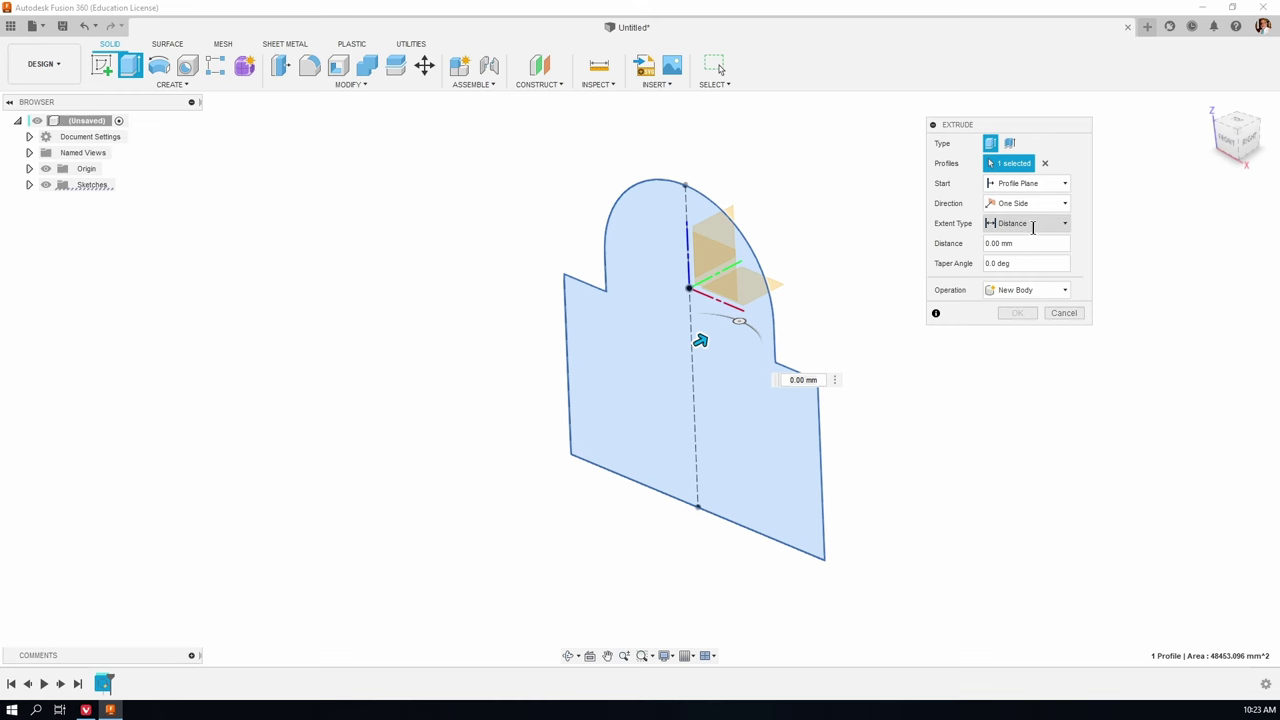
type("100")
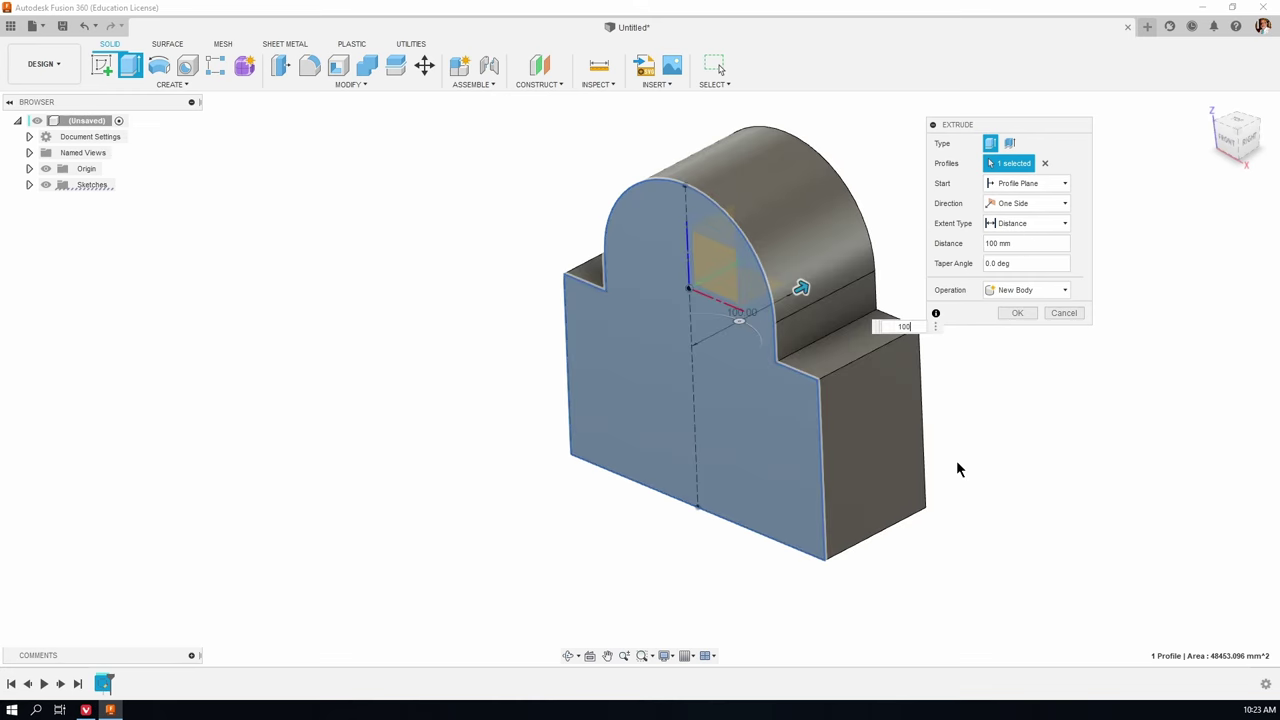
key("Return")
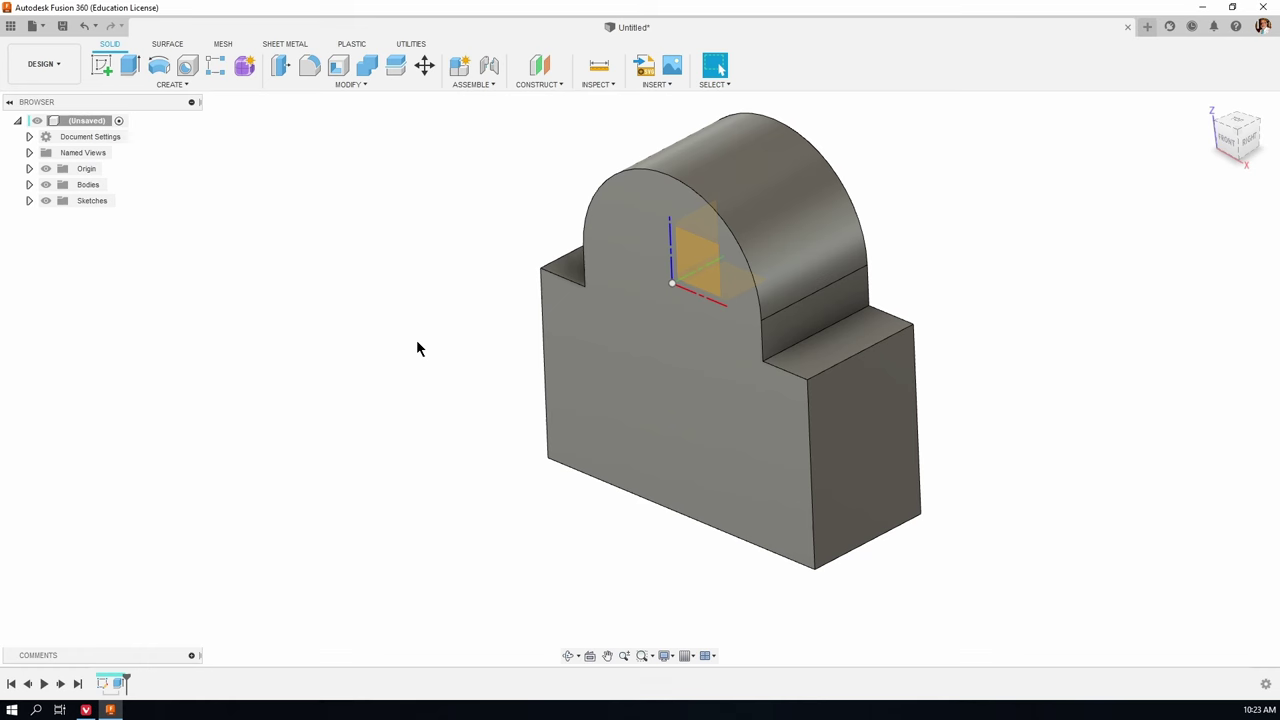
Step: View the shortcut box in the solid environment and again while editing the profile sketch, and finish the sketch unchanged
key("s")
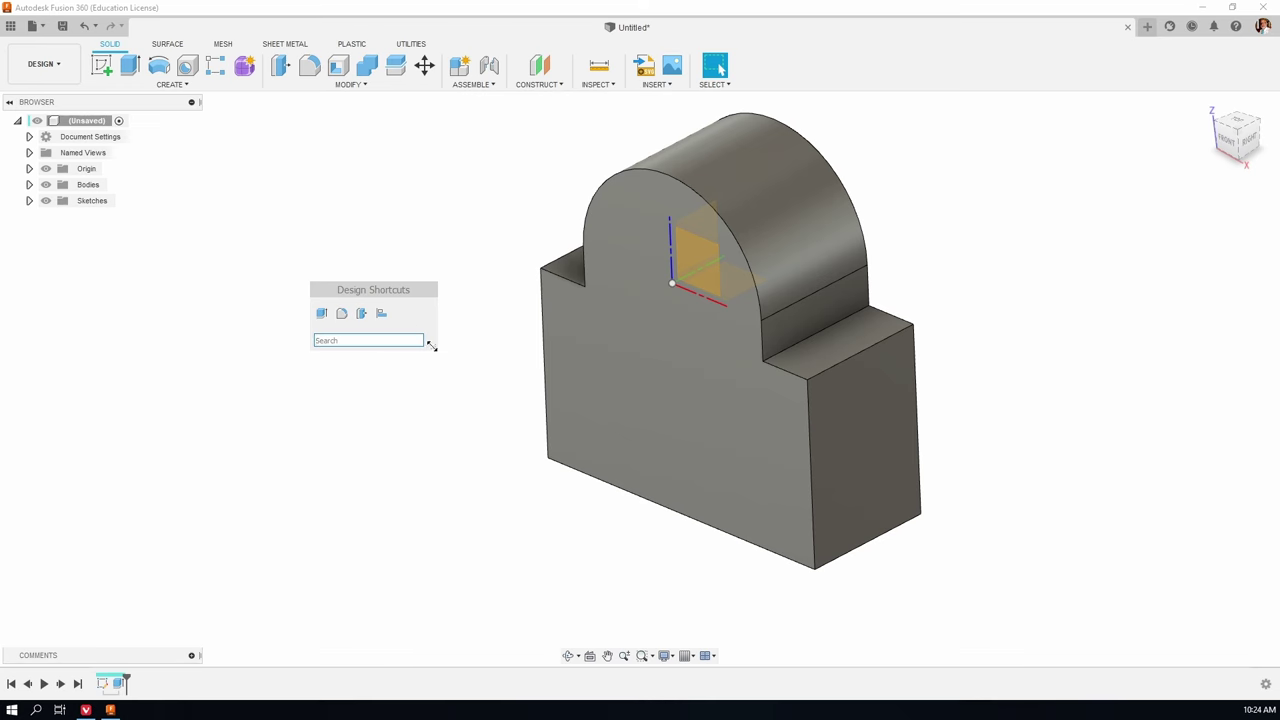
right_click(103, 683)
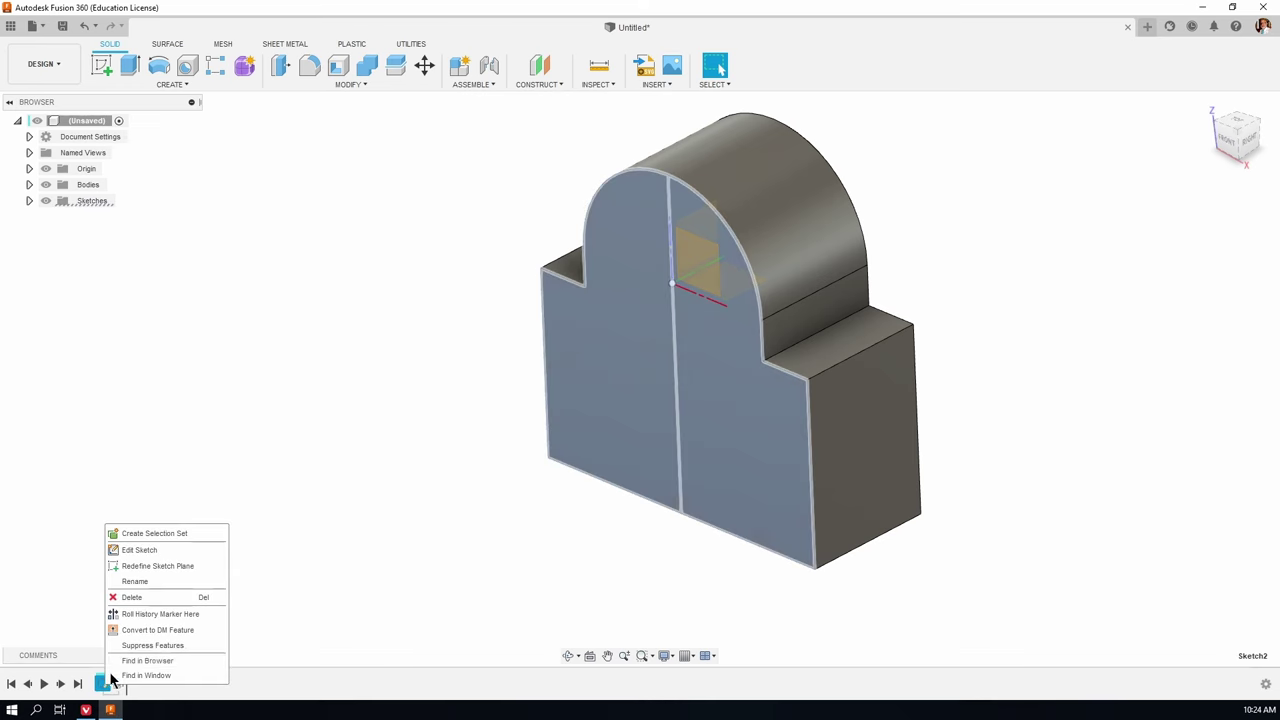
left_click(134, 552)
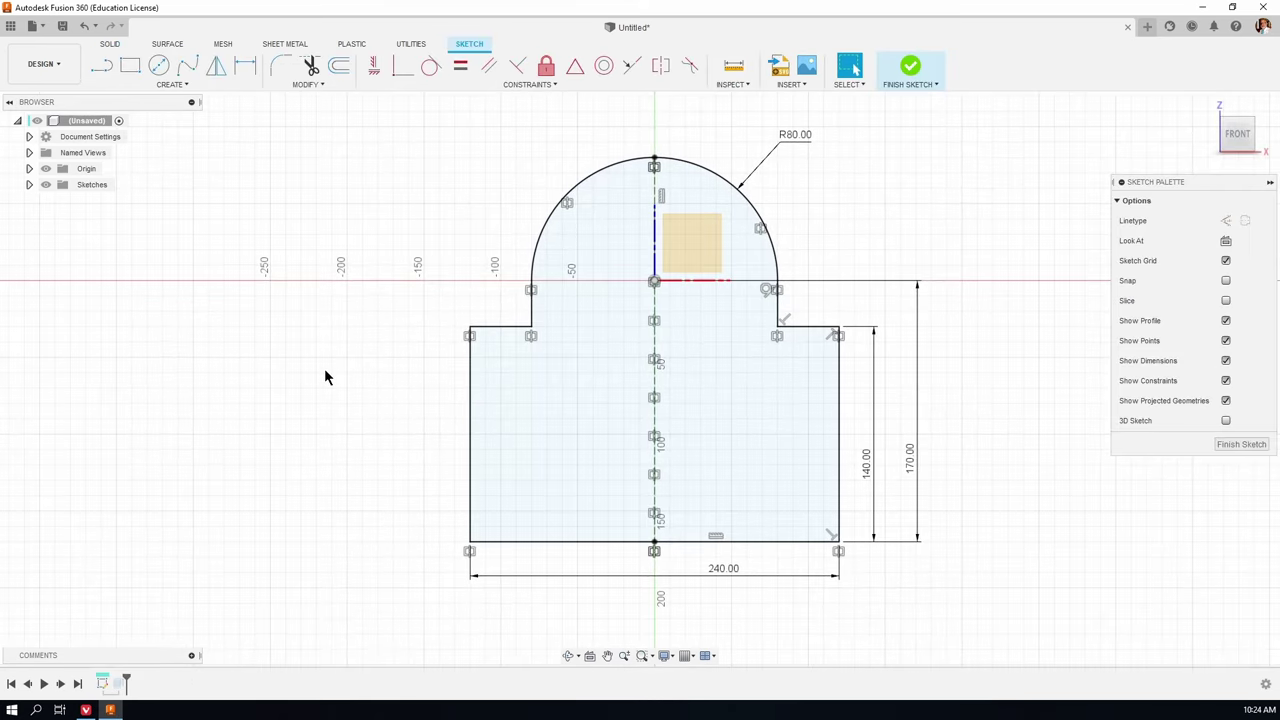
key("s")
left_click(910, 67)
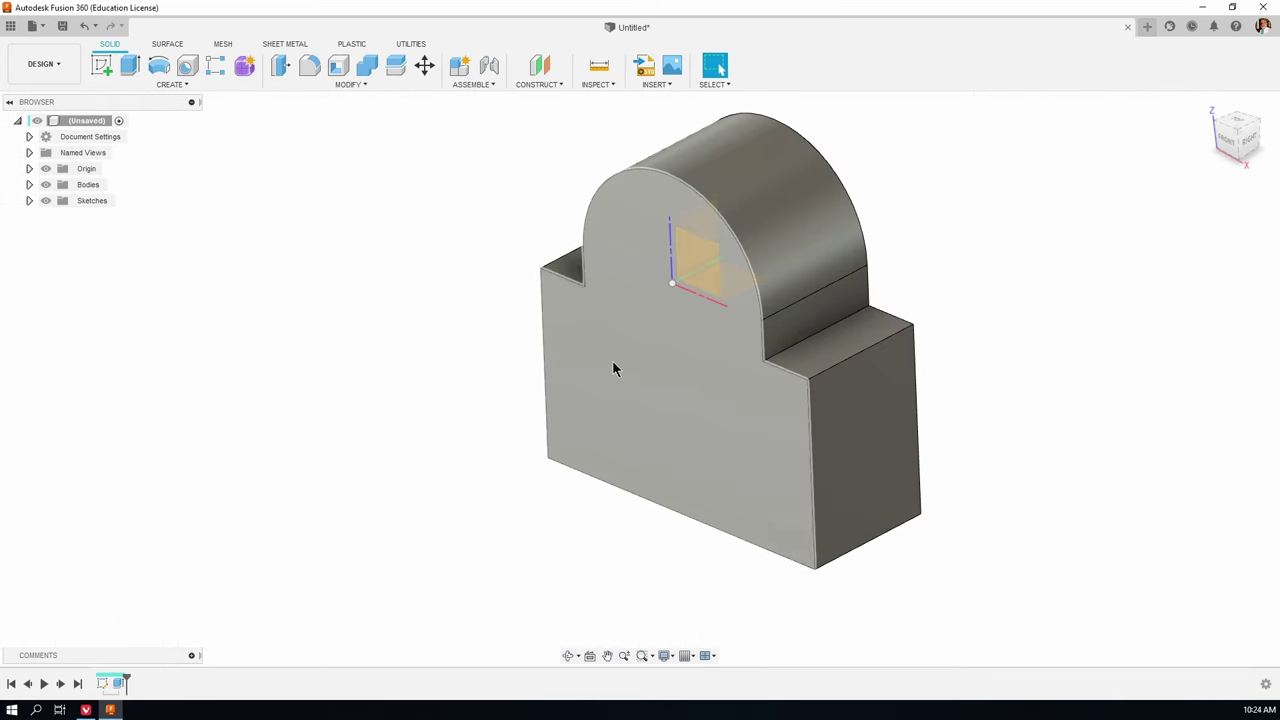
Step: Search the design shortcut box for "cre" and pin Create Sketch to the shortcuts
key("s")
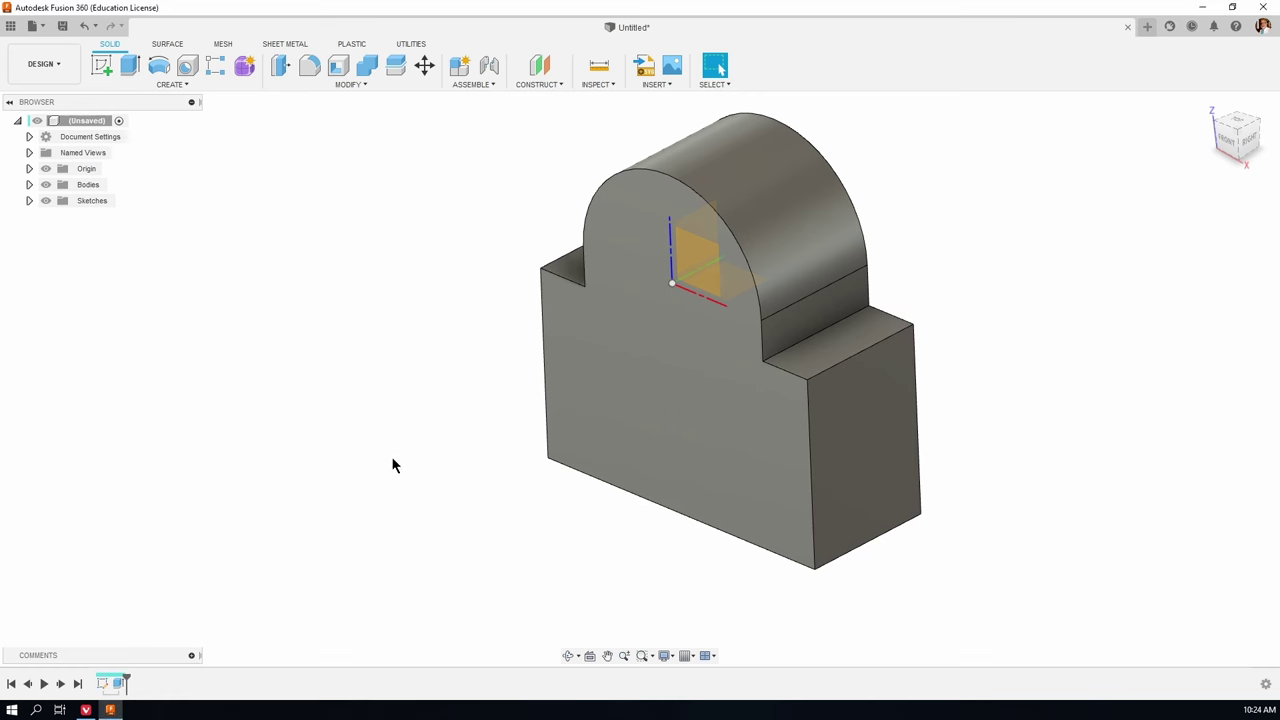
key("s")
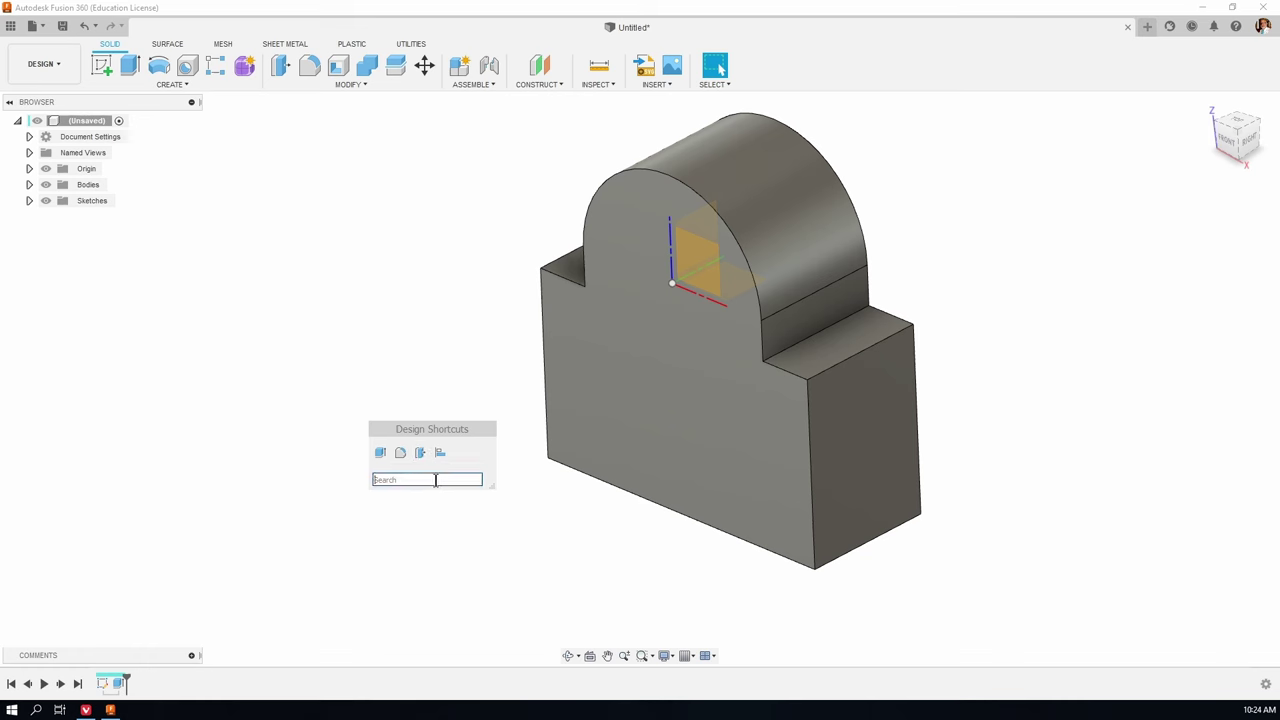
type("cre")
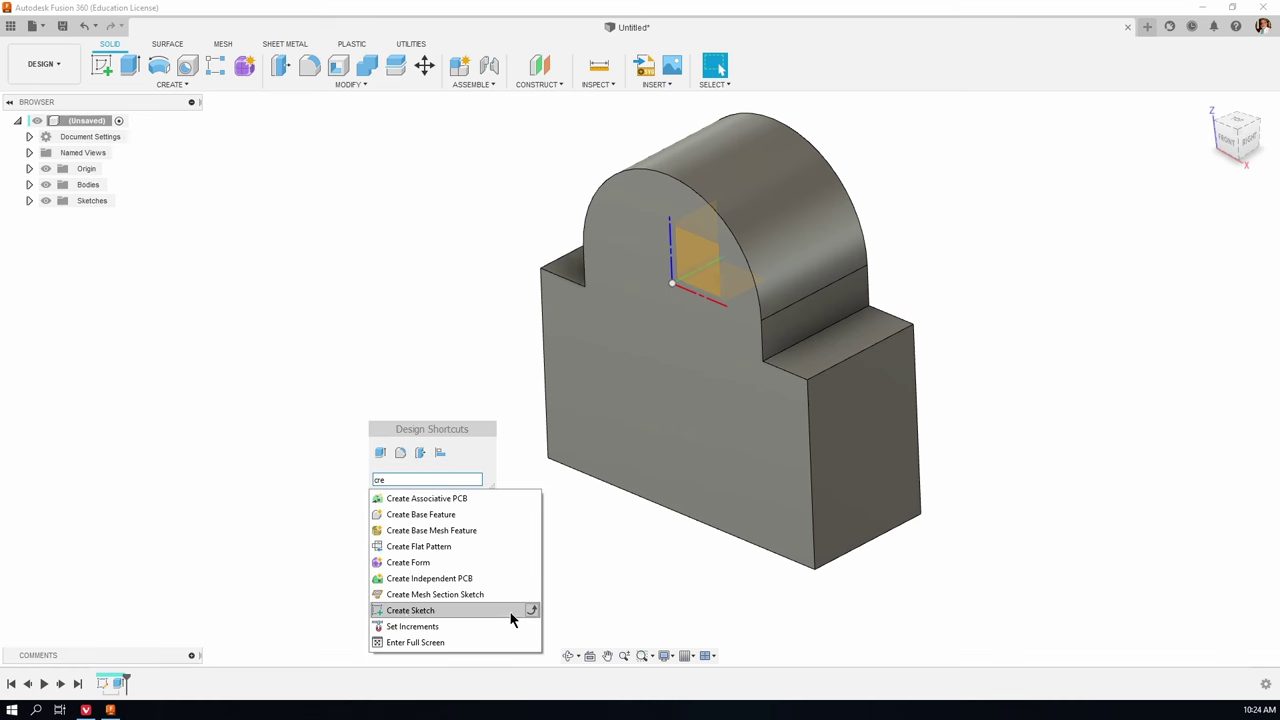
left_click(531, 609)
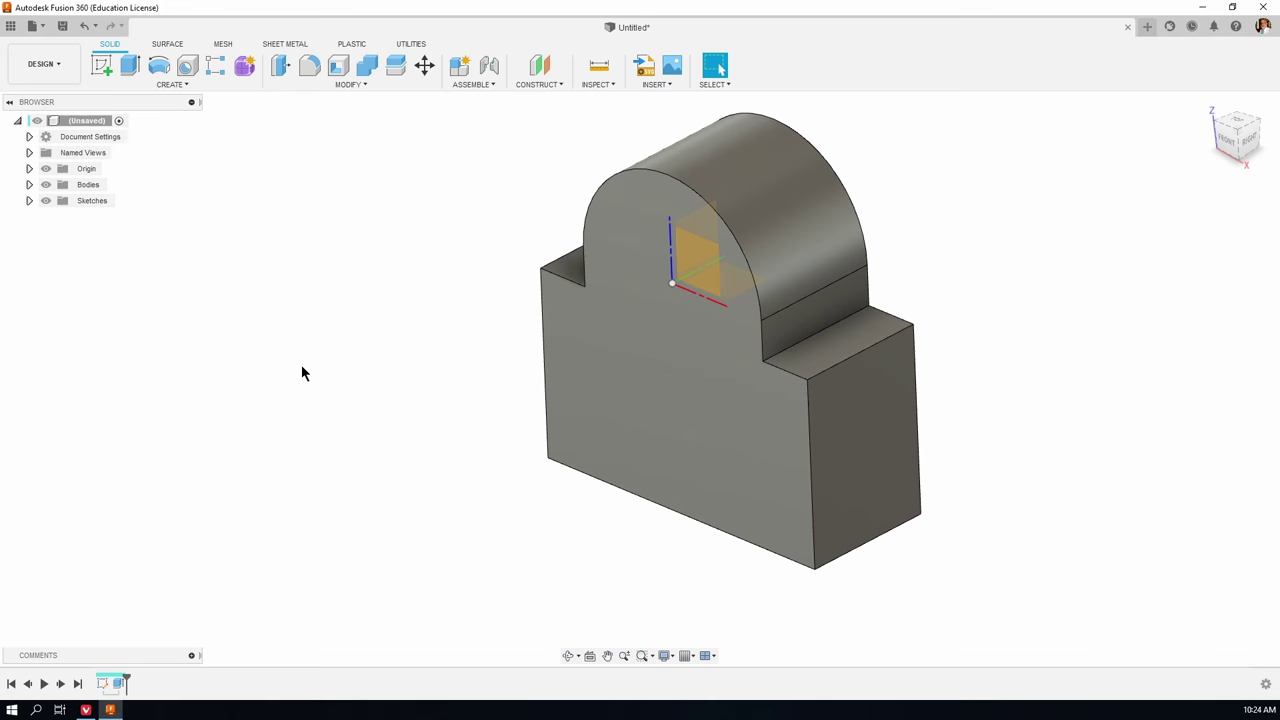
Step: Start a new sketch on the body's front face using the pinned Create Sketch shortcut
key("s")
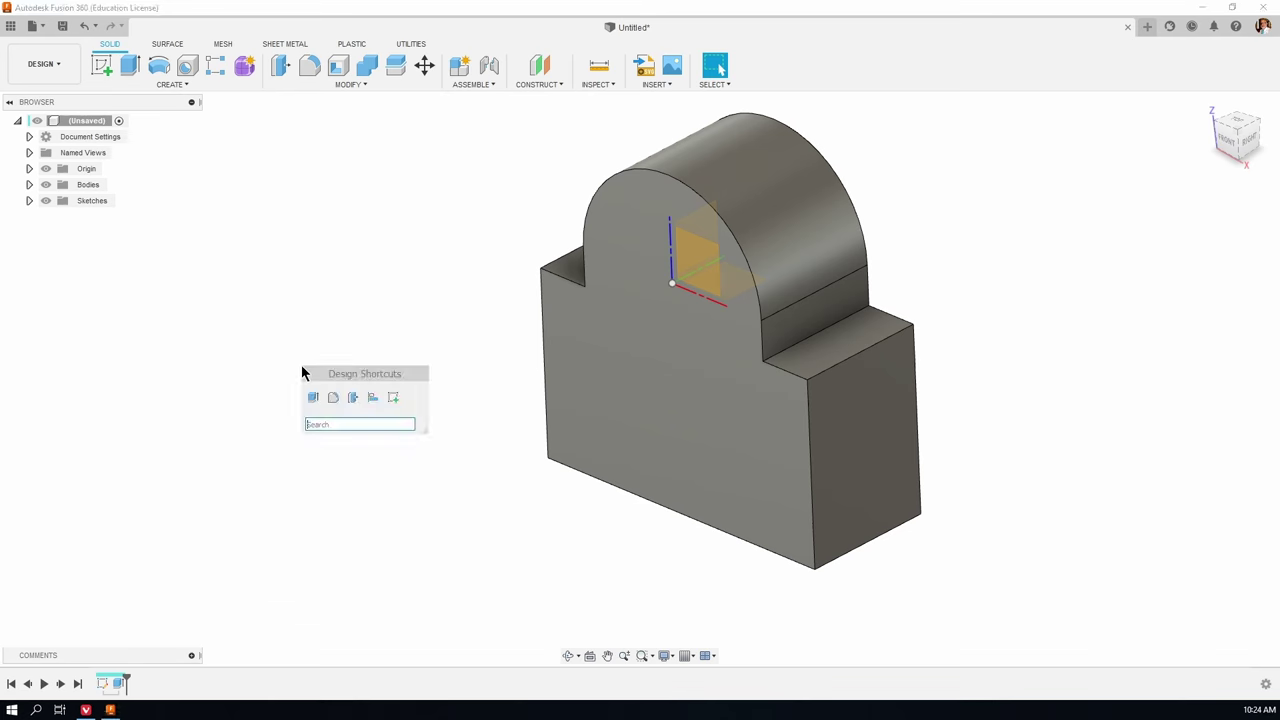
left_click(392, 398)
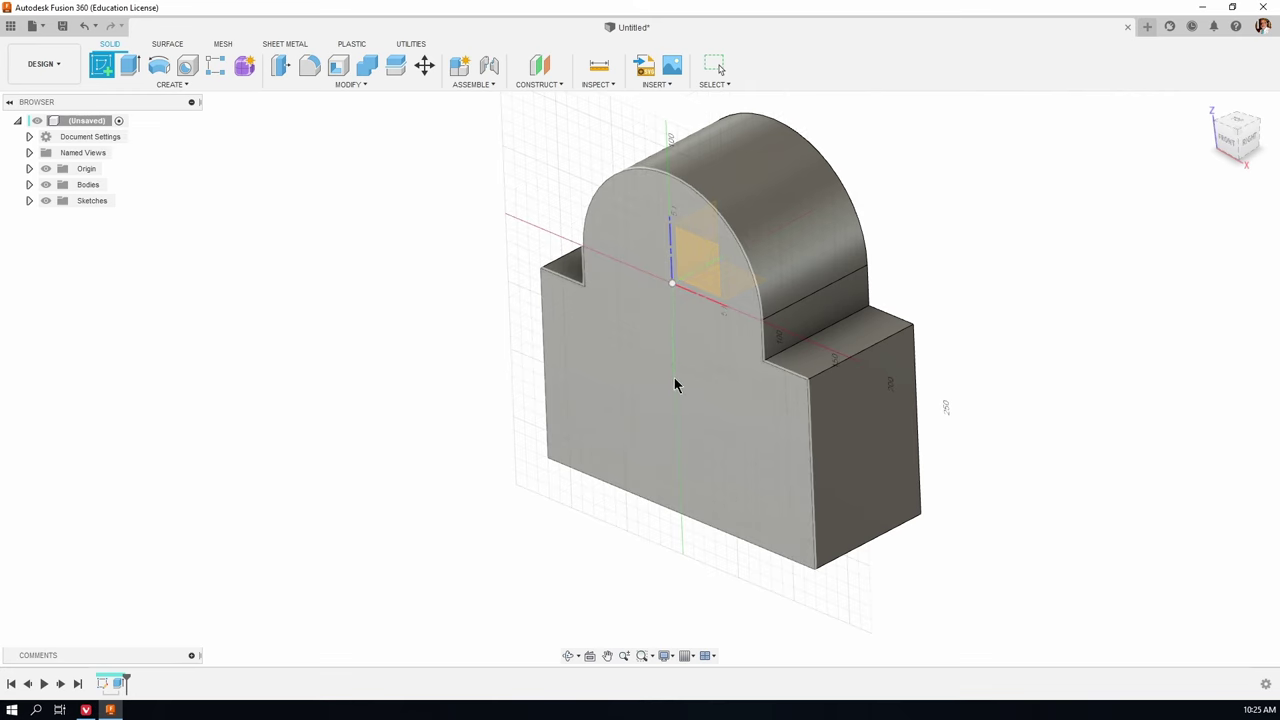
left_click(643, 386)
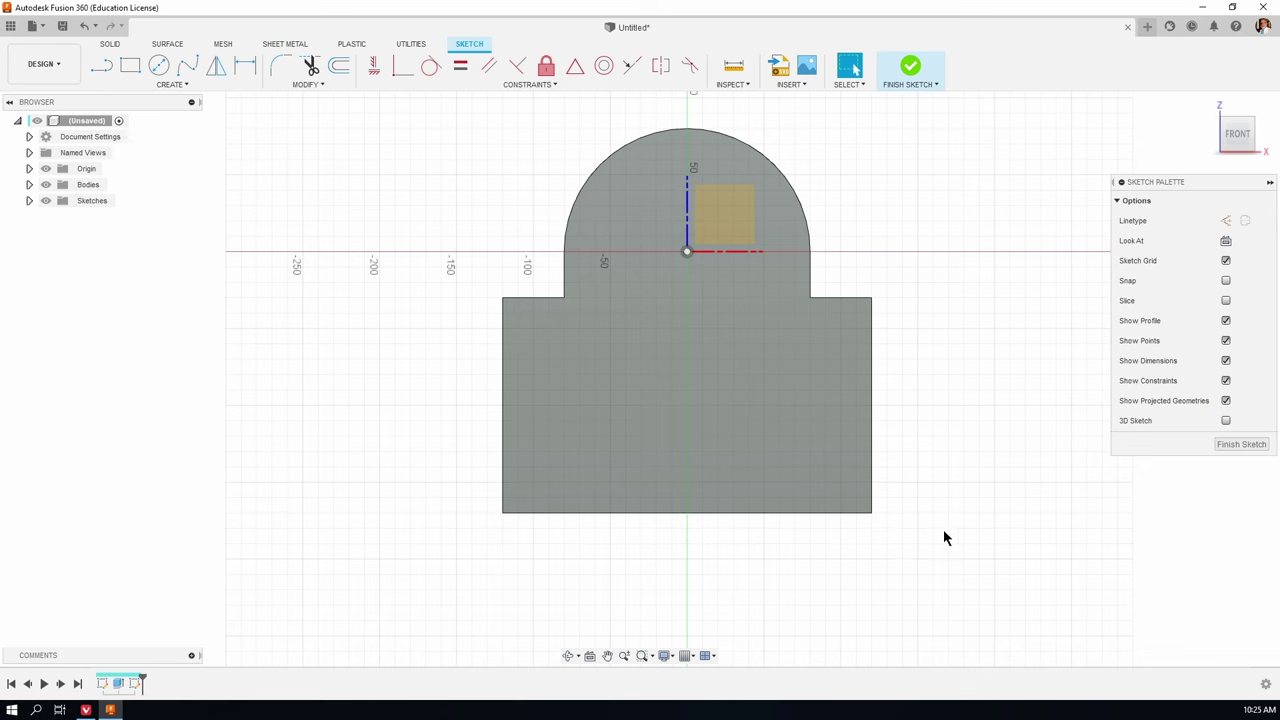
Step: Draw a two-point rectangle rising from the bottom edge of the front face, to the left of the centreline
key("s")
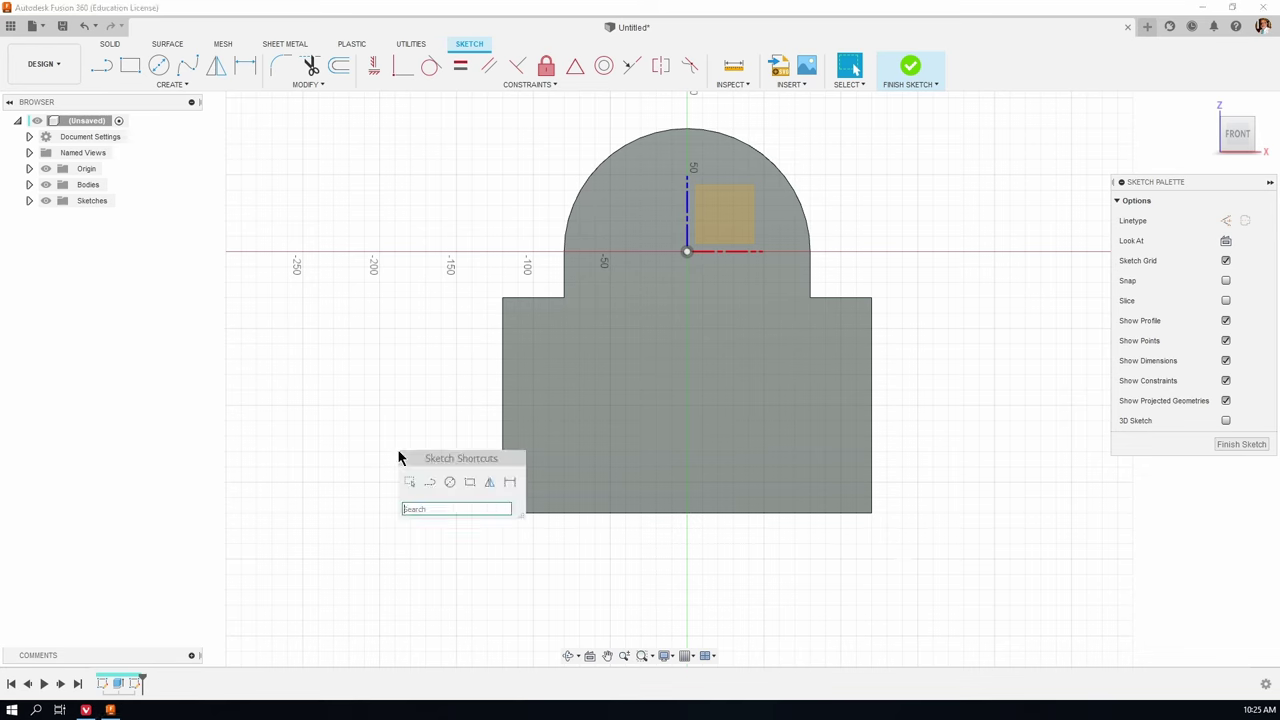
left_click(468, 488)
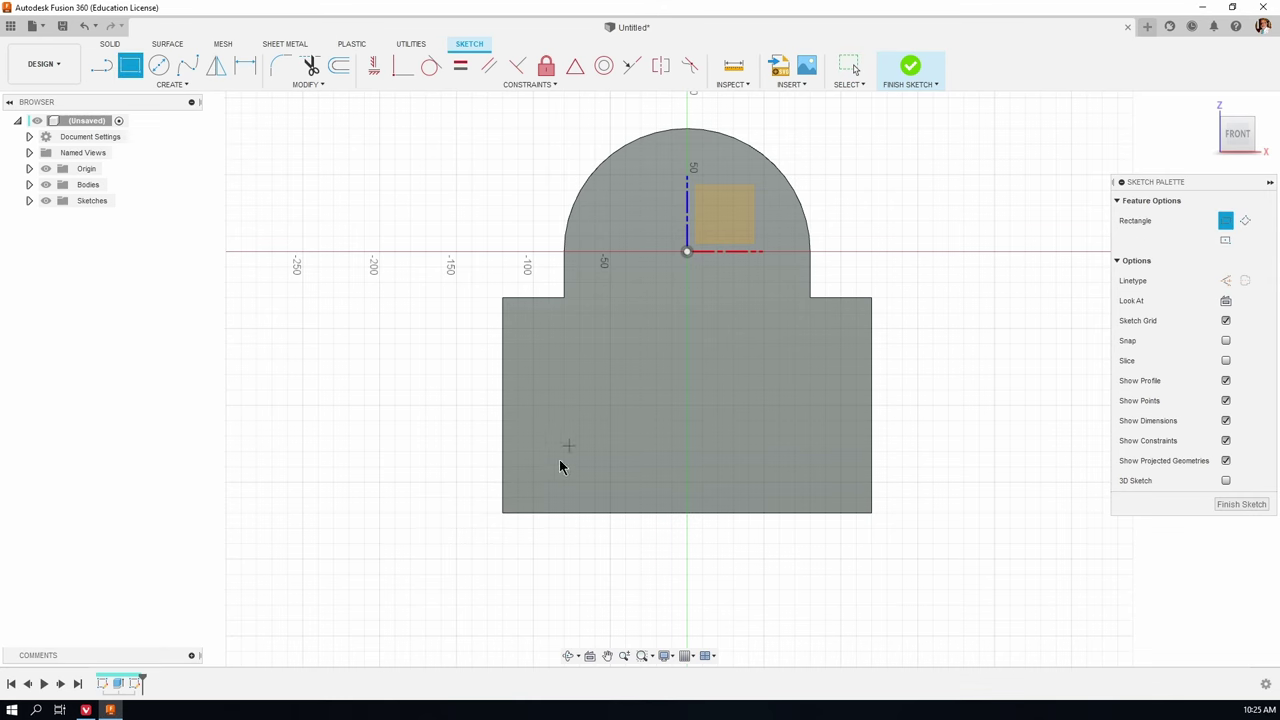
left_click(540, 512)
left_click(558, 514)
left_click(640, 441)
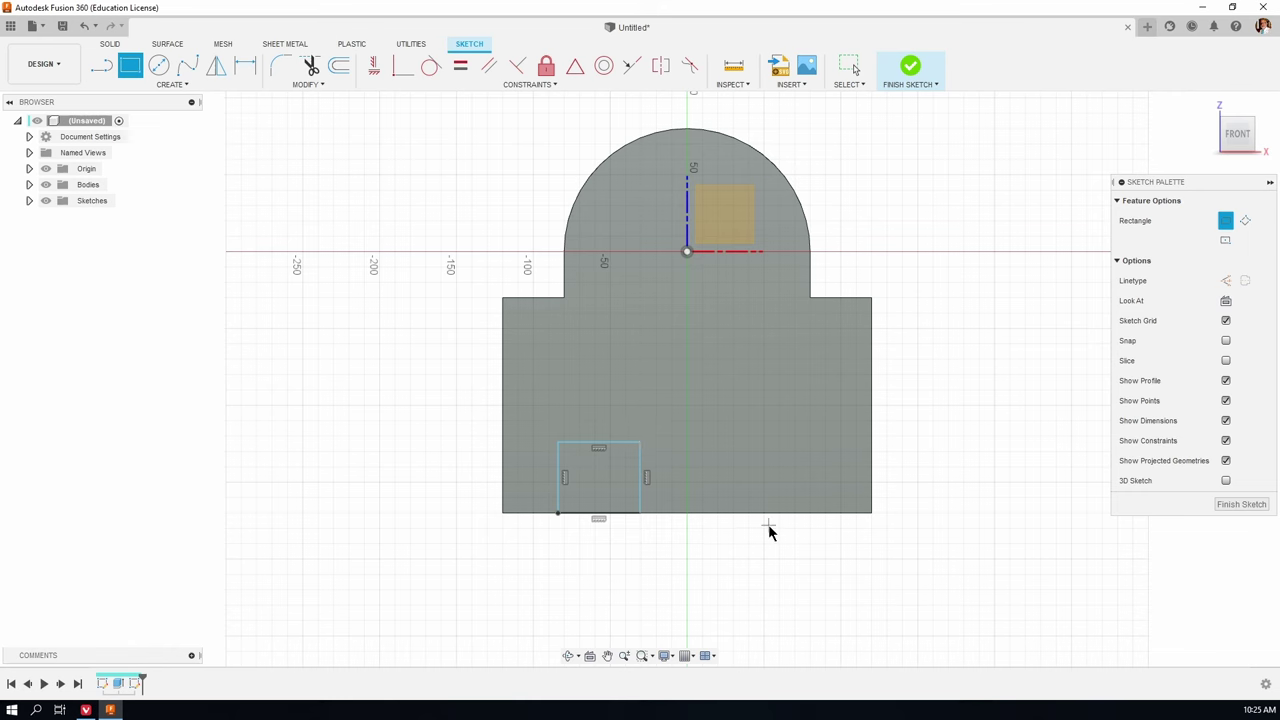
Step: Dimension the rectangle's vertical side nearest the centreline at 50 mm horizontally from the origin
key("d")
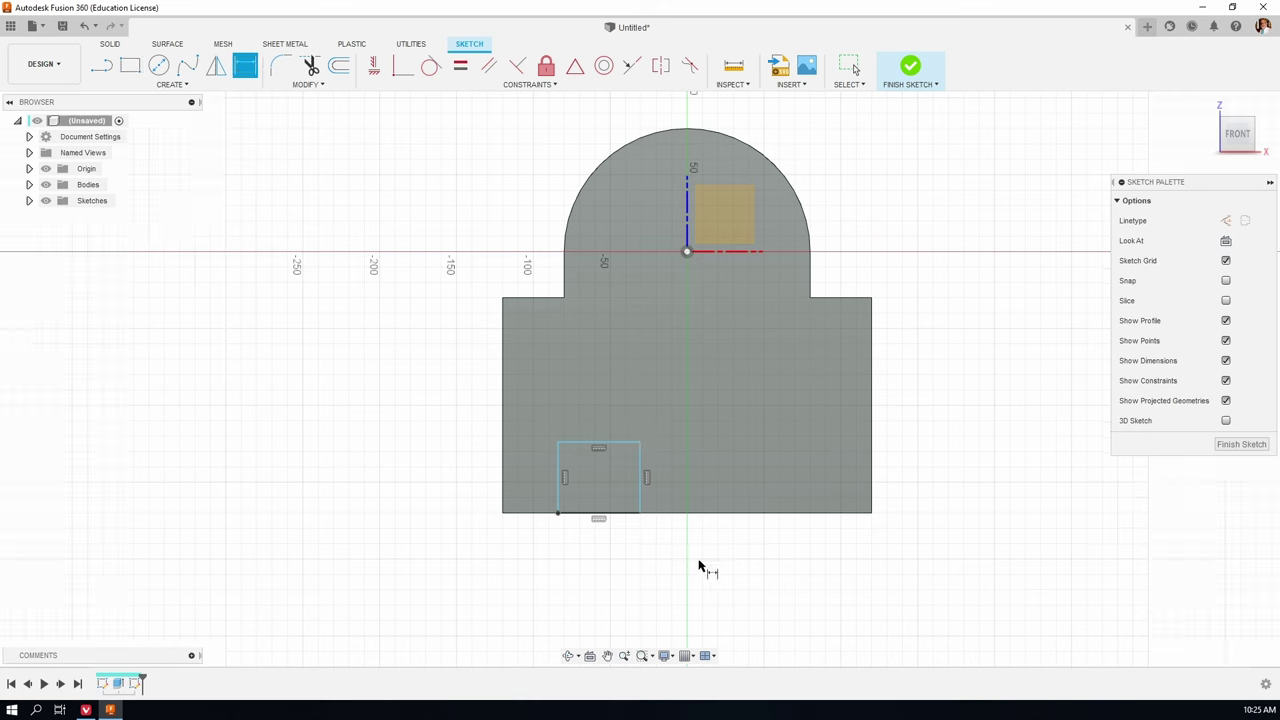
left_click(641, 465)
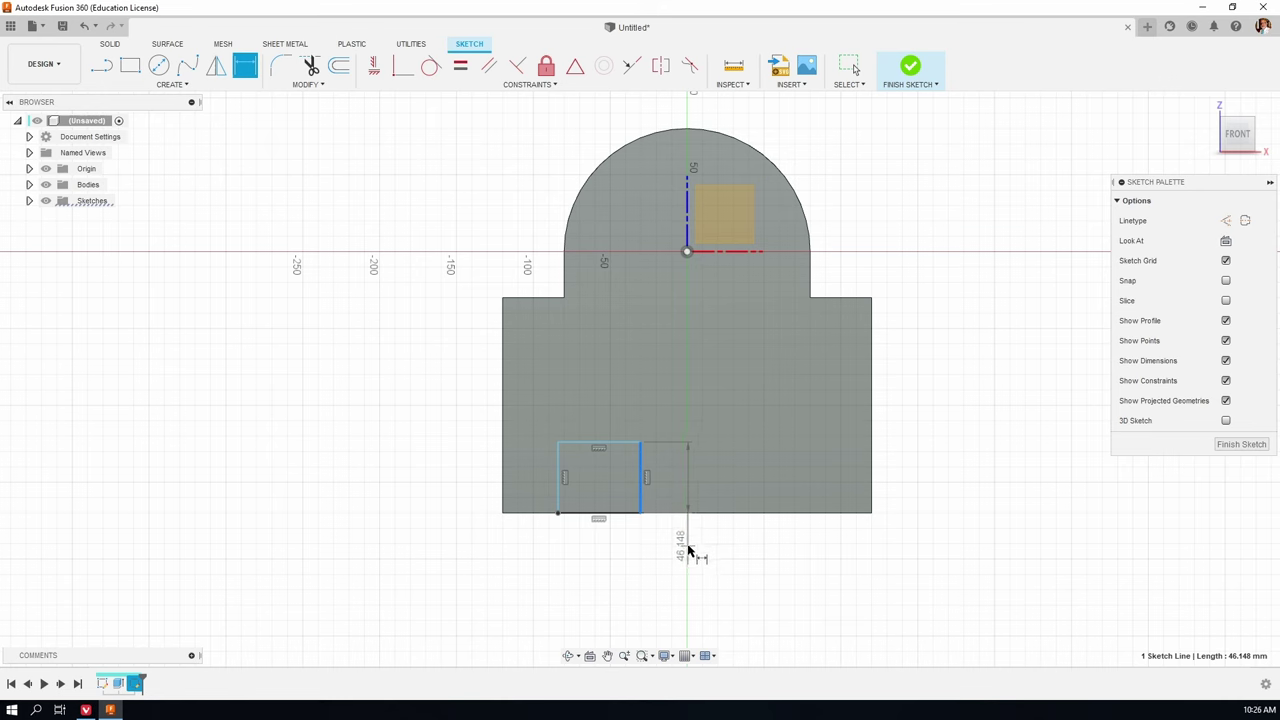
key("Escape")
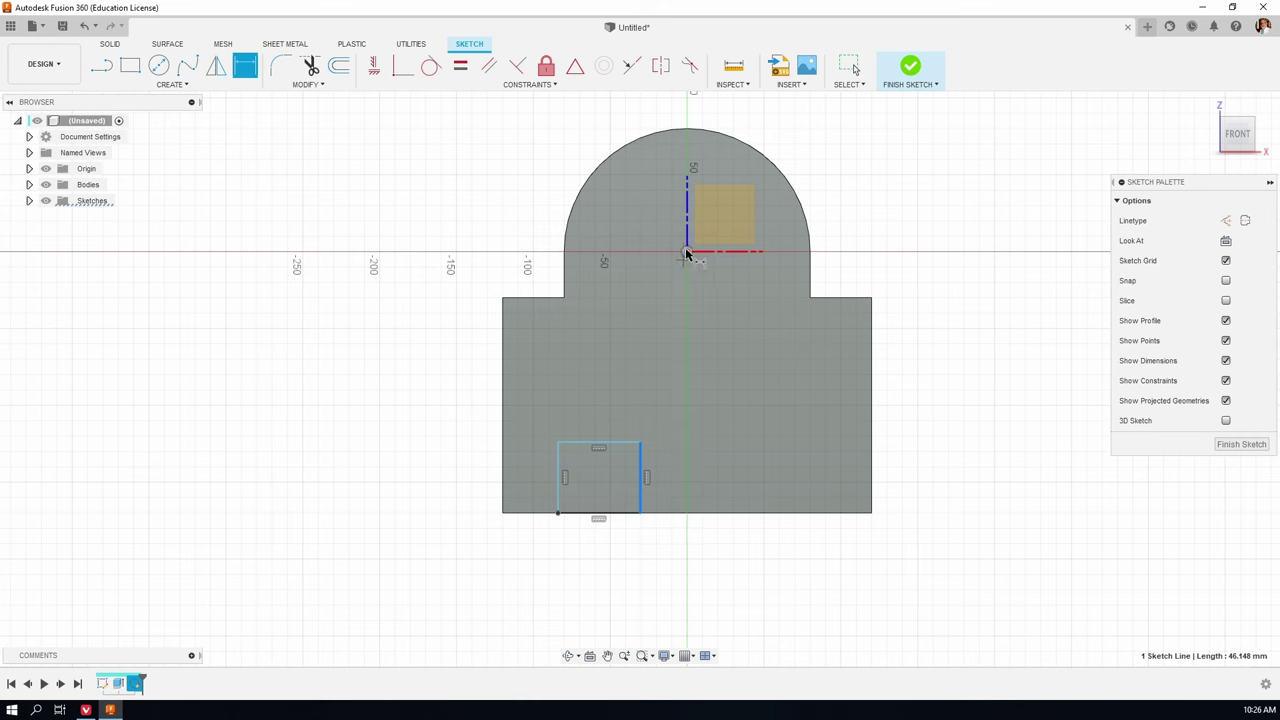
left_click(687, 251)
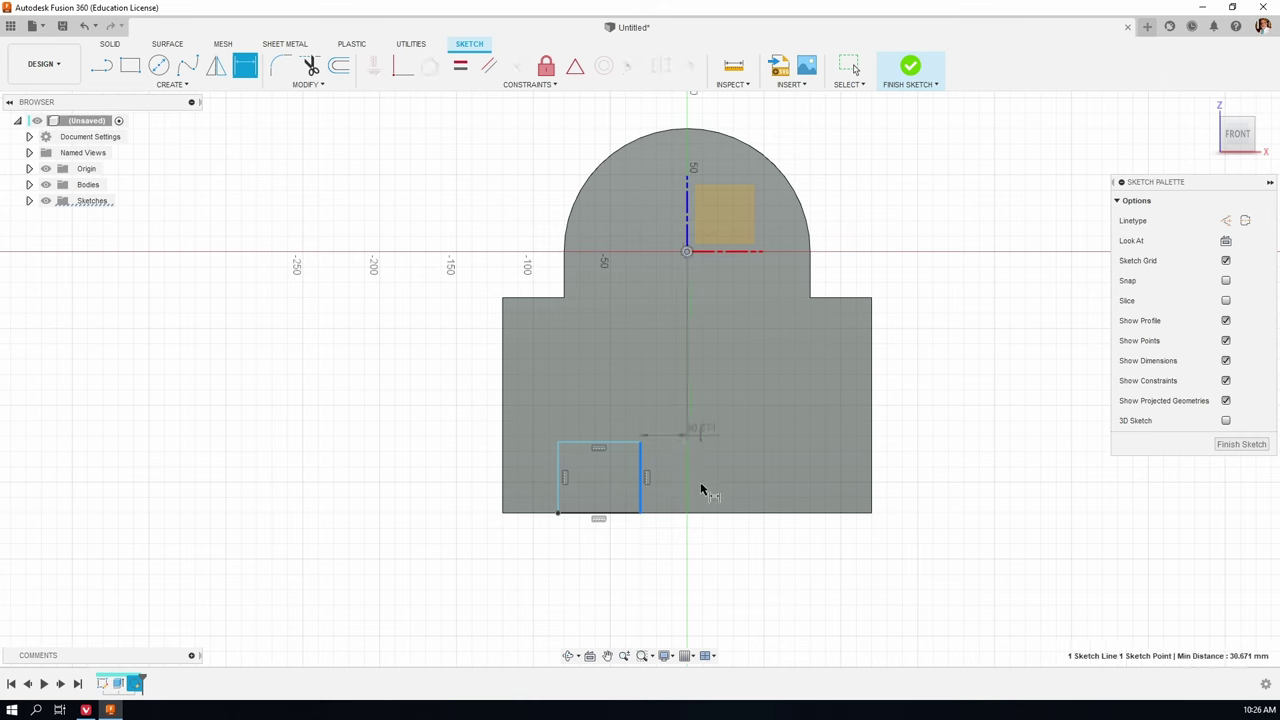
left_click(757, 590)
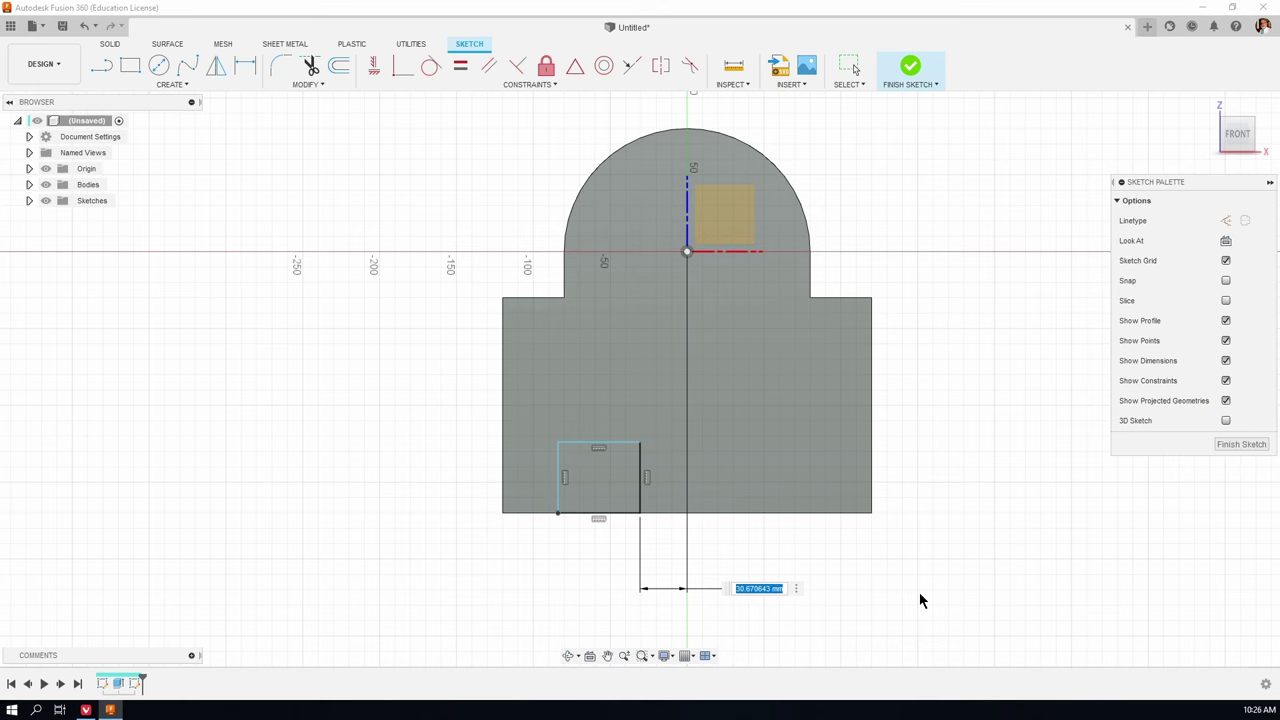
type("50")
key("Return")
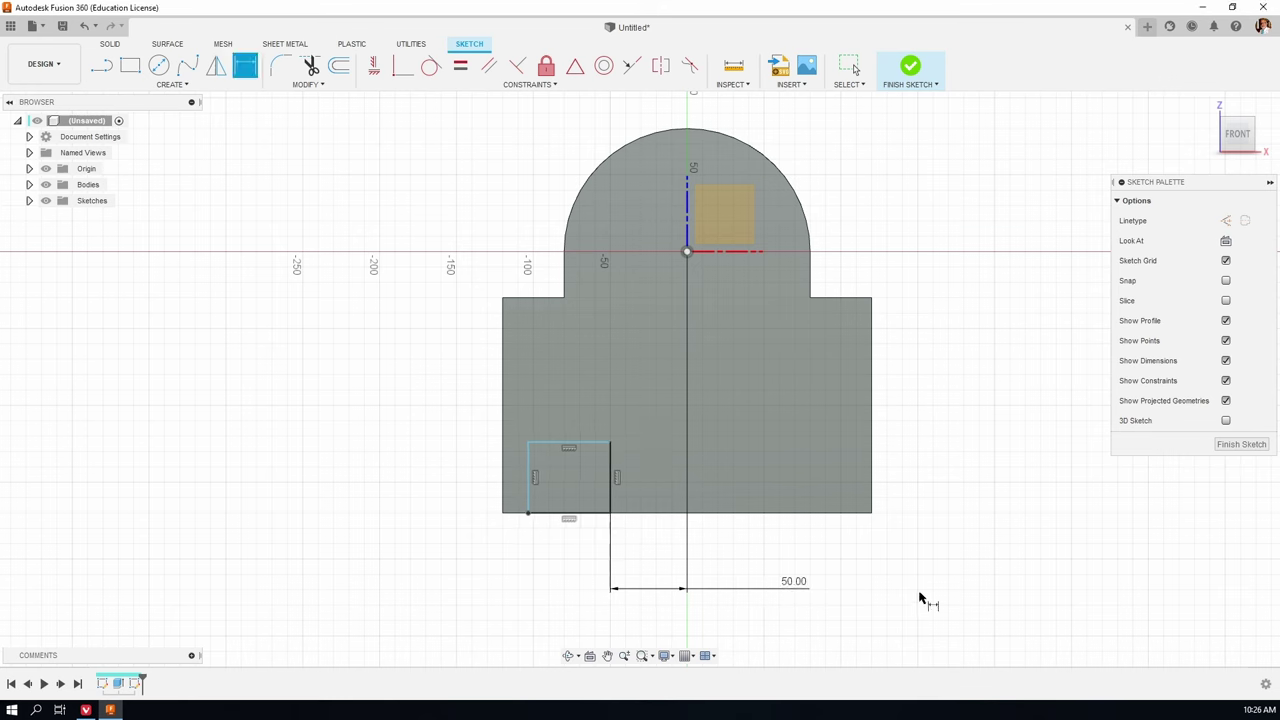
Step: Dimension the rectangle's outer vertical side at 80 mm horizontally from the origin
left_click(529, 490)
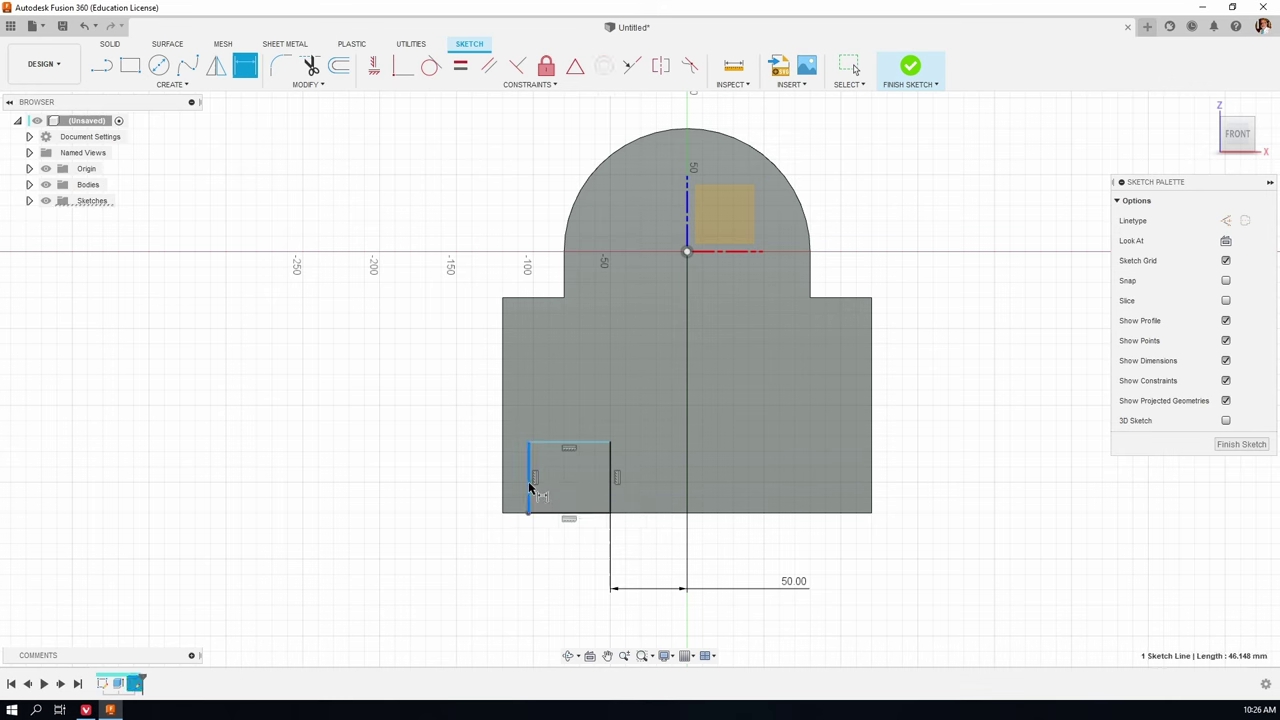
left_click(686, 251)
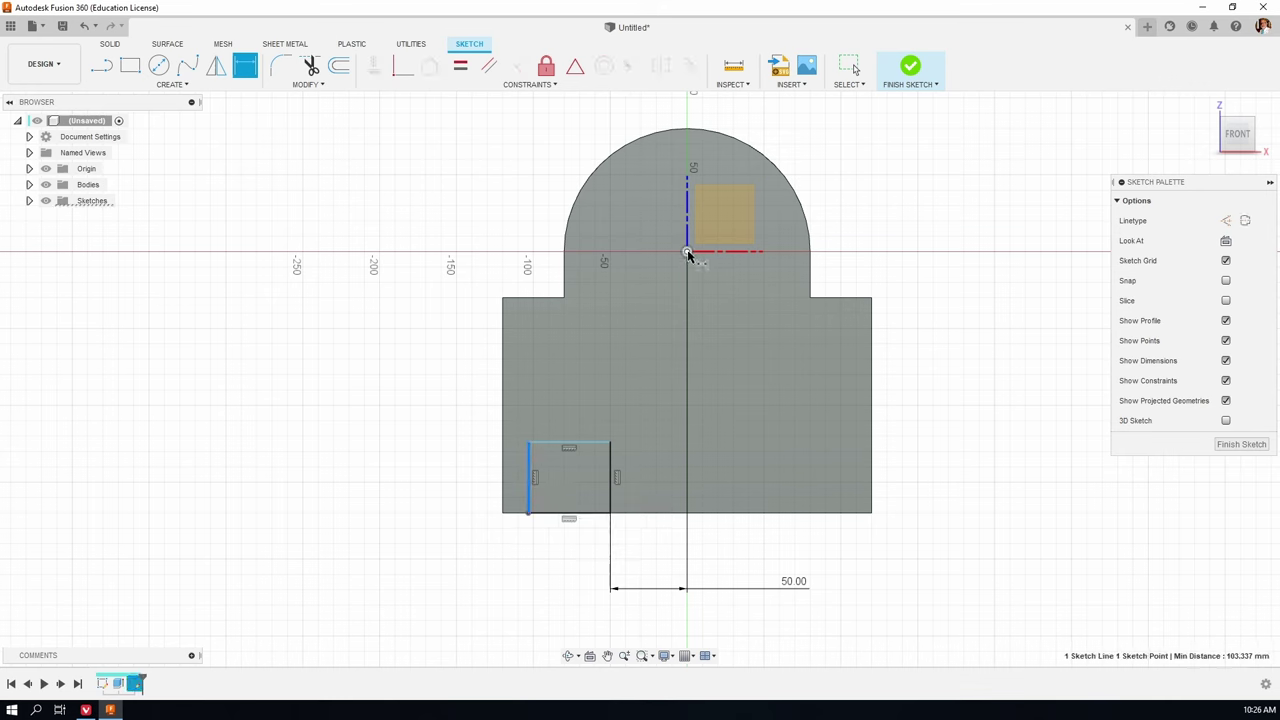
left_click(583, 628)
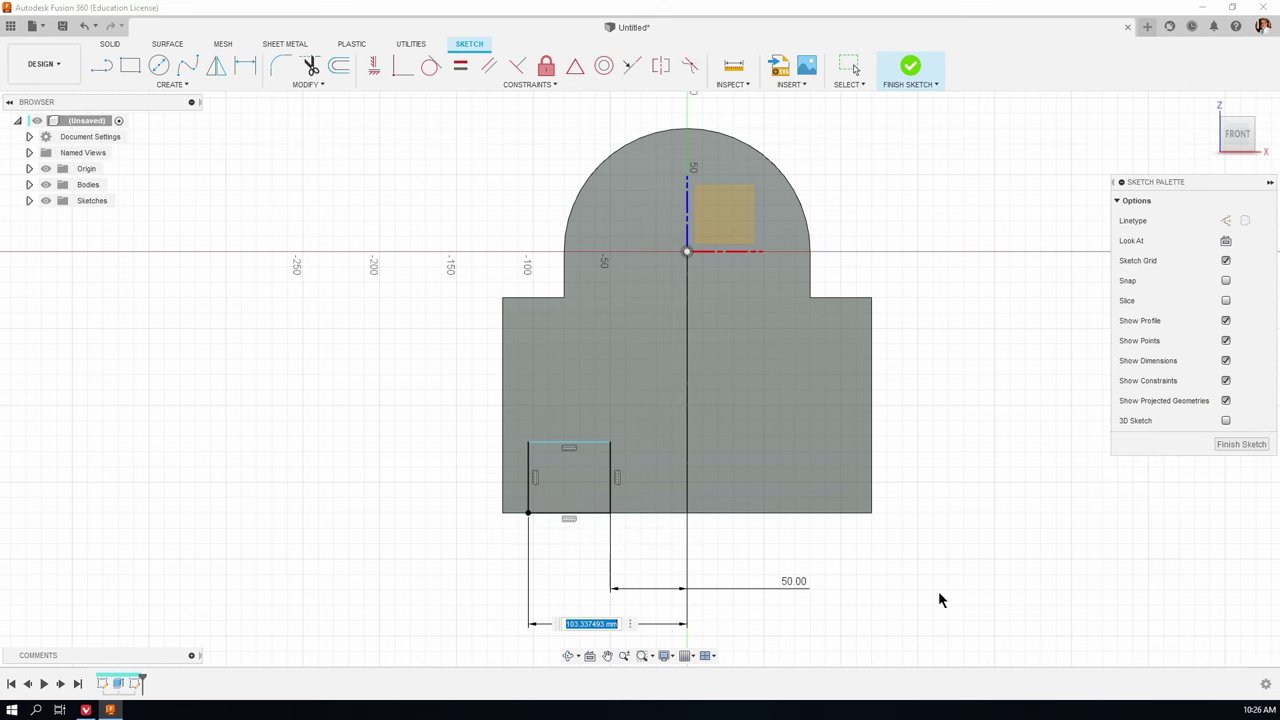
type("80")
key("Return")
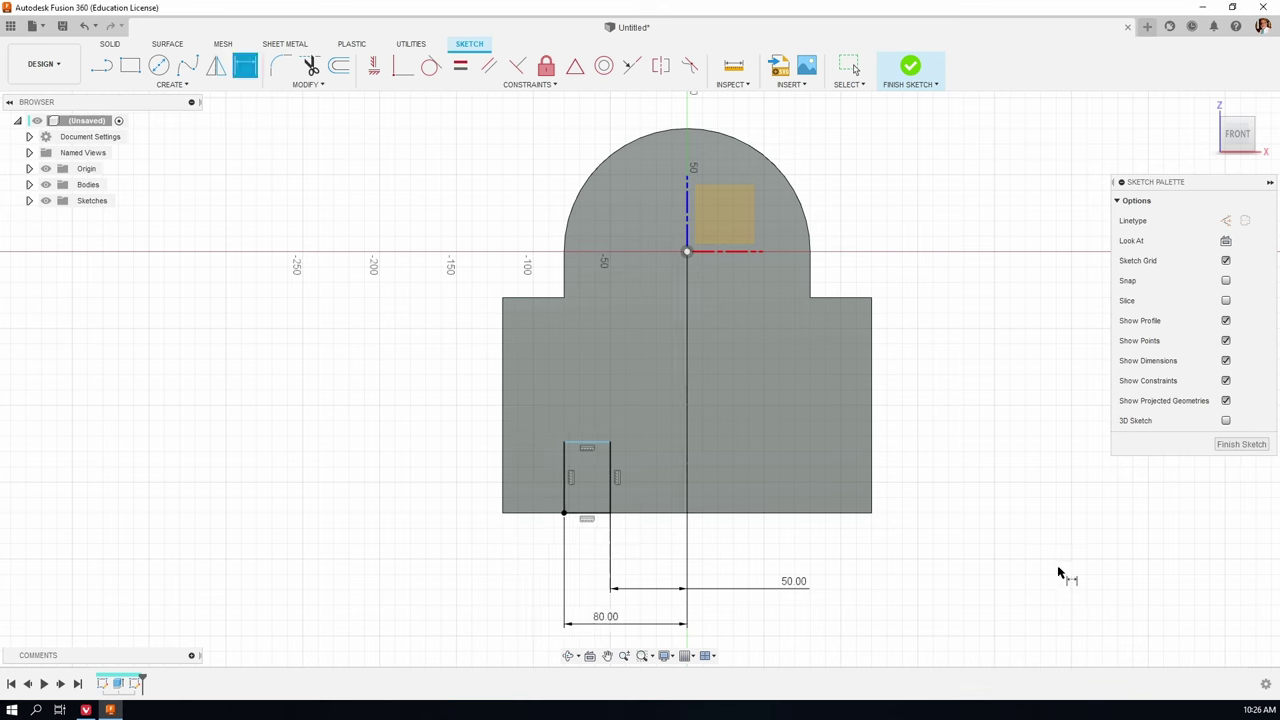
Step: Dimension the rectangle's height at 30 mm
left_click(565, 465)
left_click(400, 466)
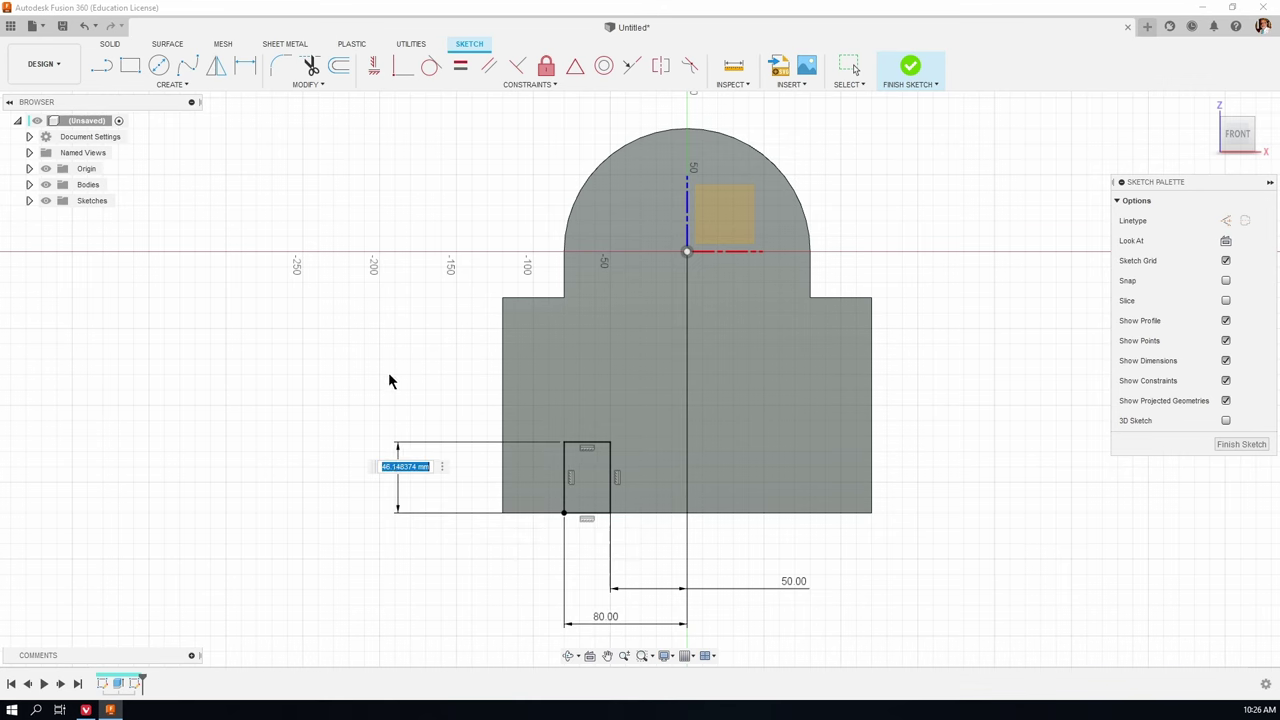
type("30")
key("Return")
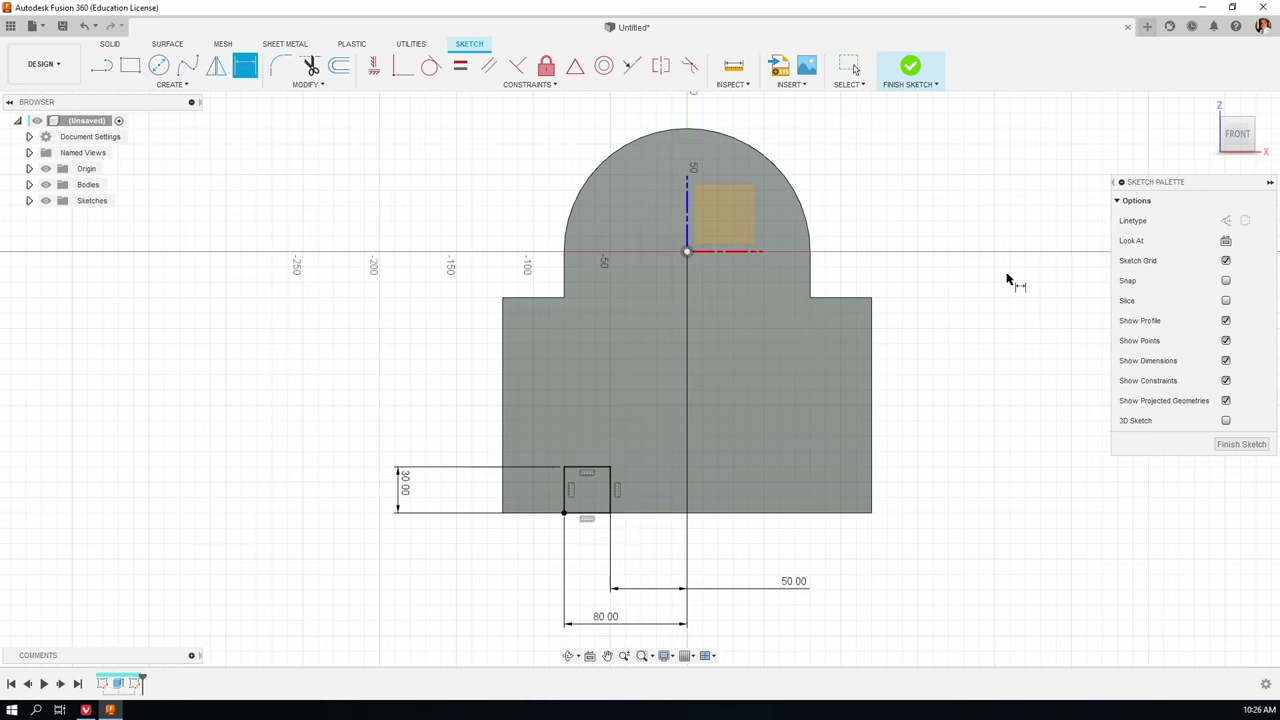
Step: Extrude the rectangle profile as a cut through the whole body with the extent type All
key("e")
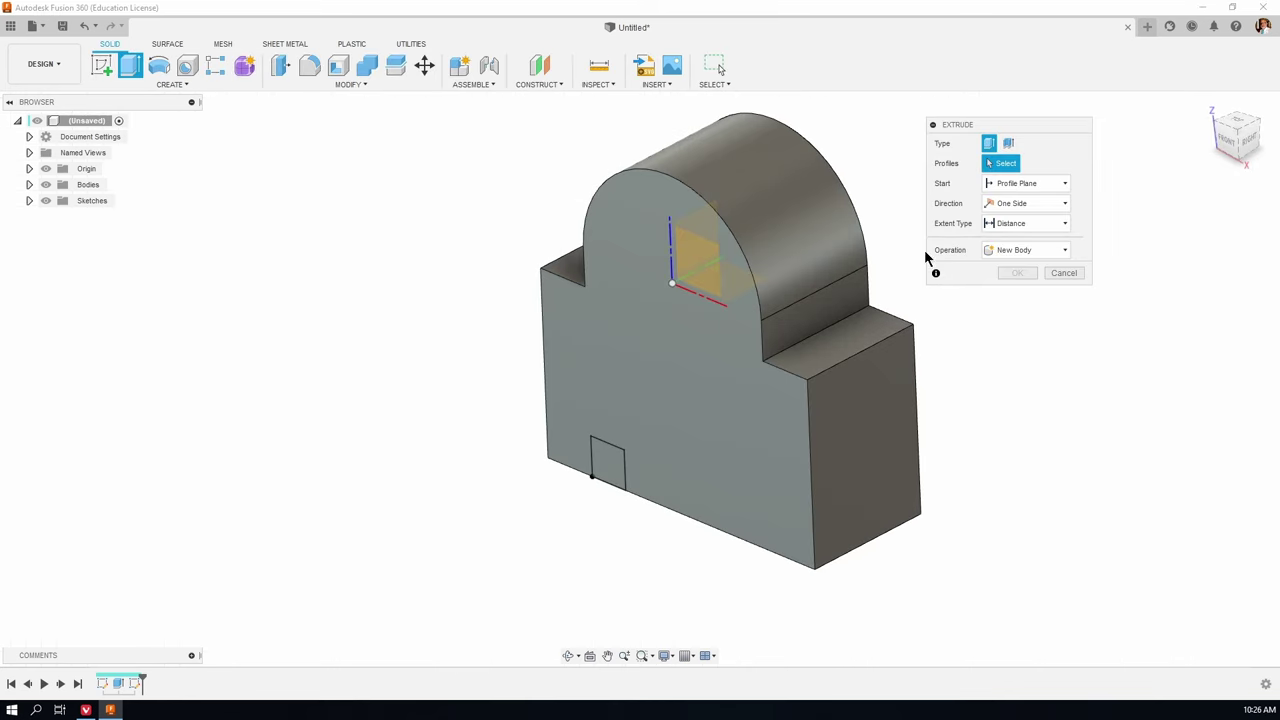
left_click(601, 470)
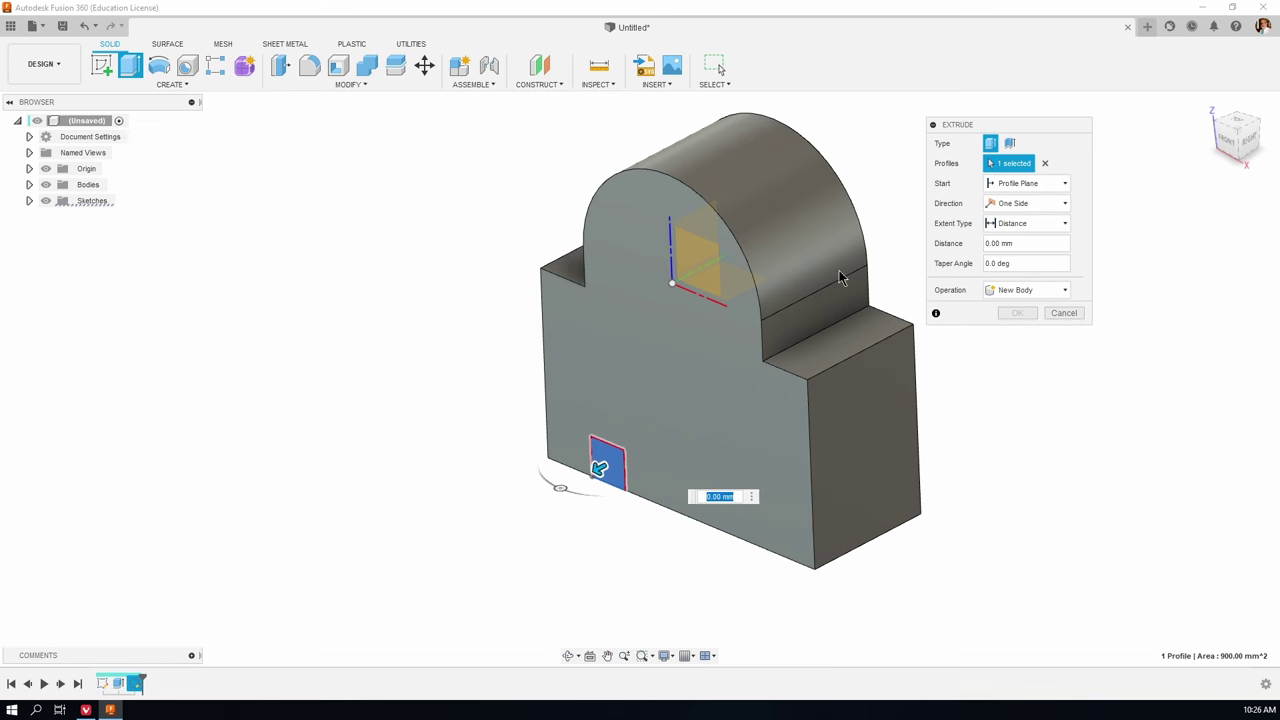
left_click_drag(604, 488, 707, 525)
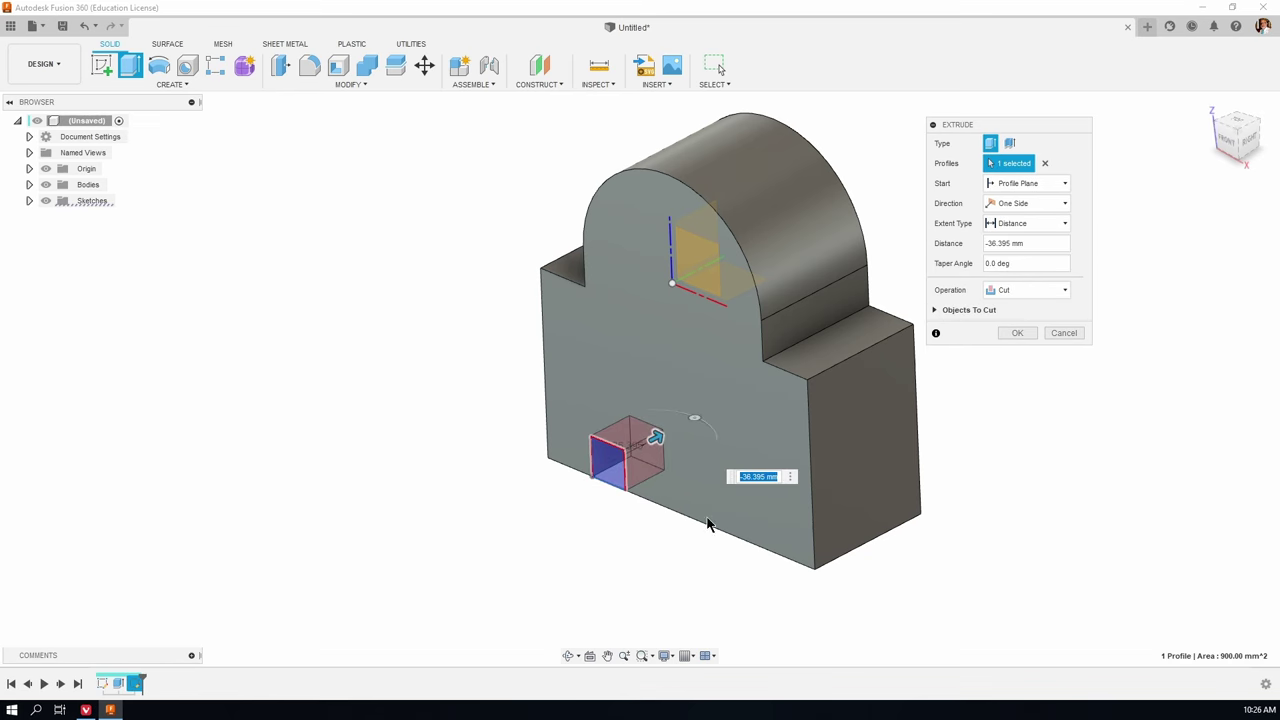
left_click(1062, 224)
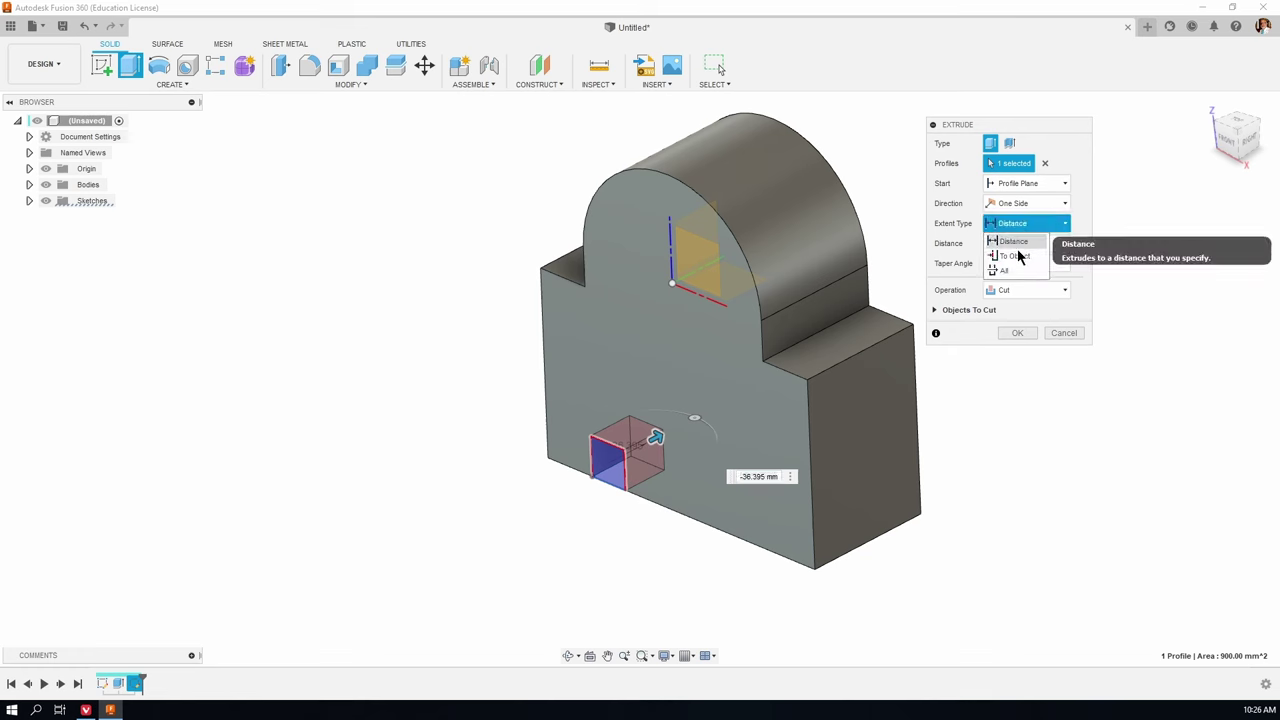
left_click(1005, 271)
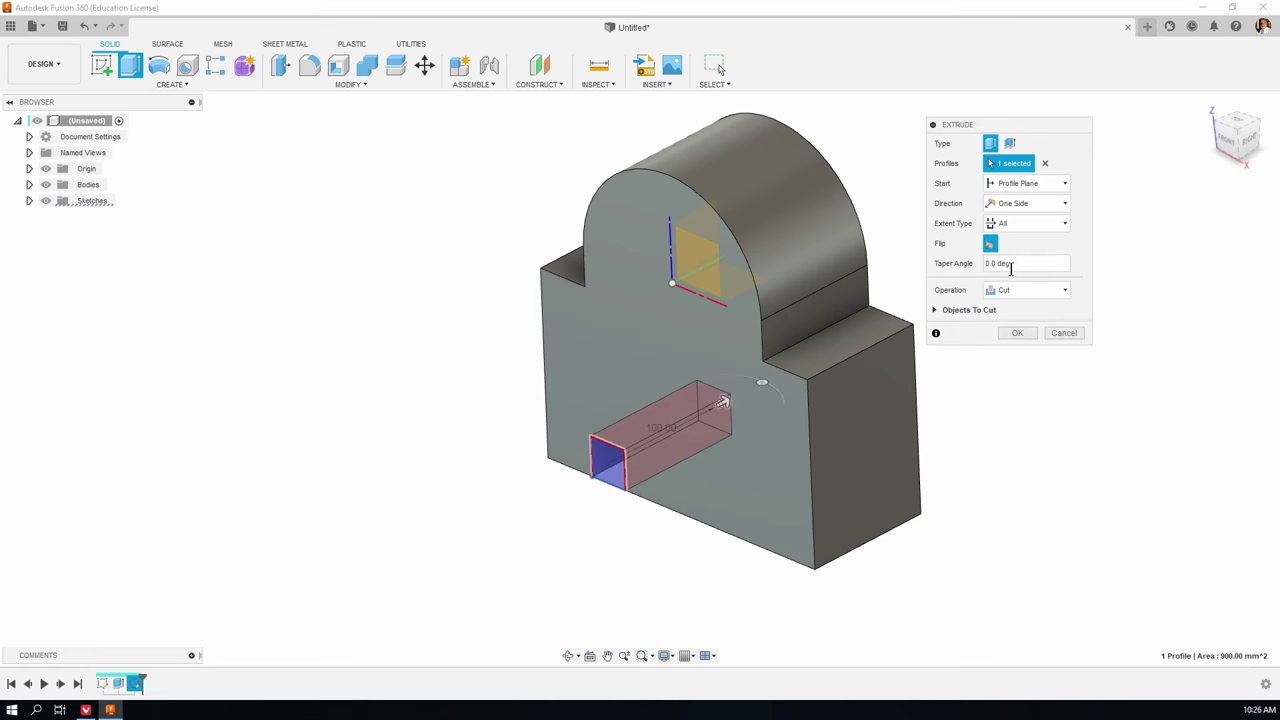
left_click(1065, 292)
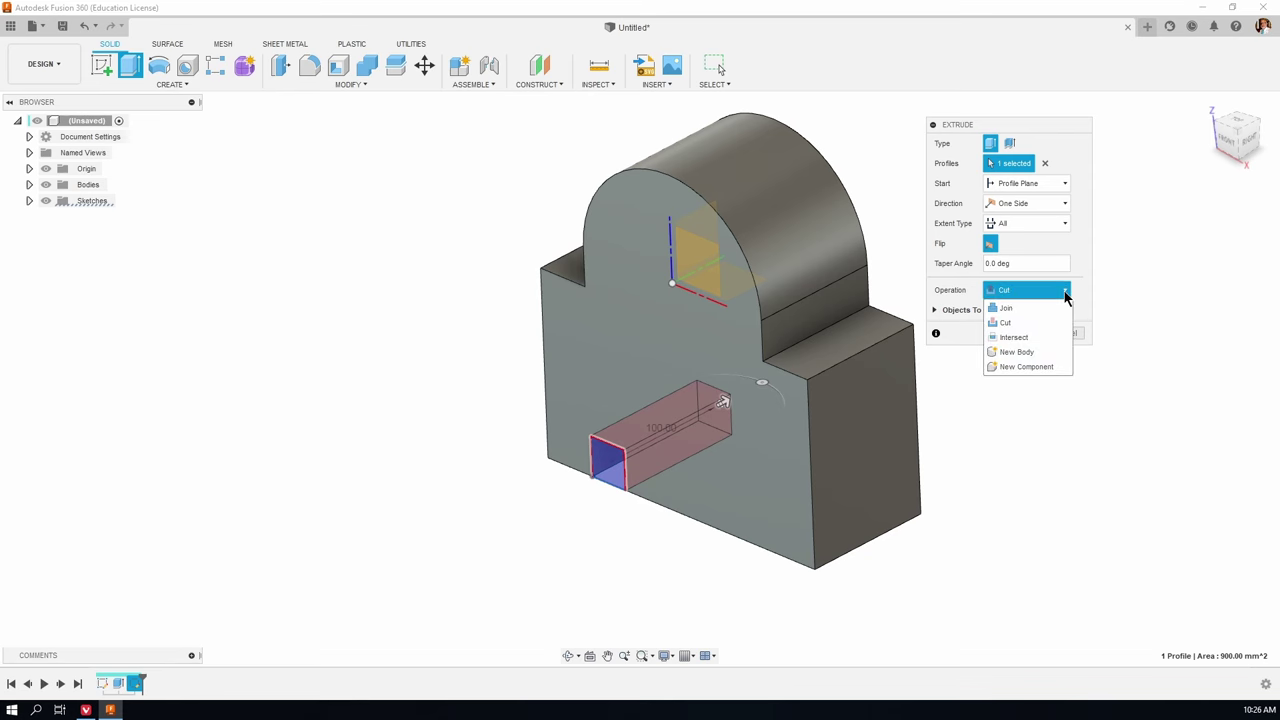
left_click(1005, 322)
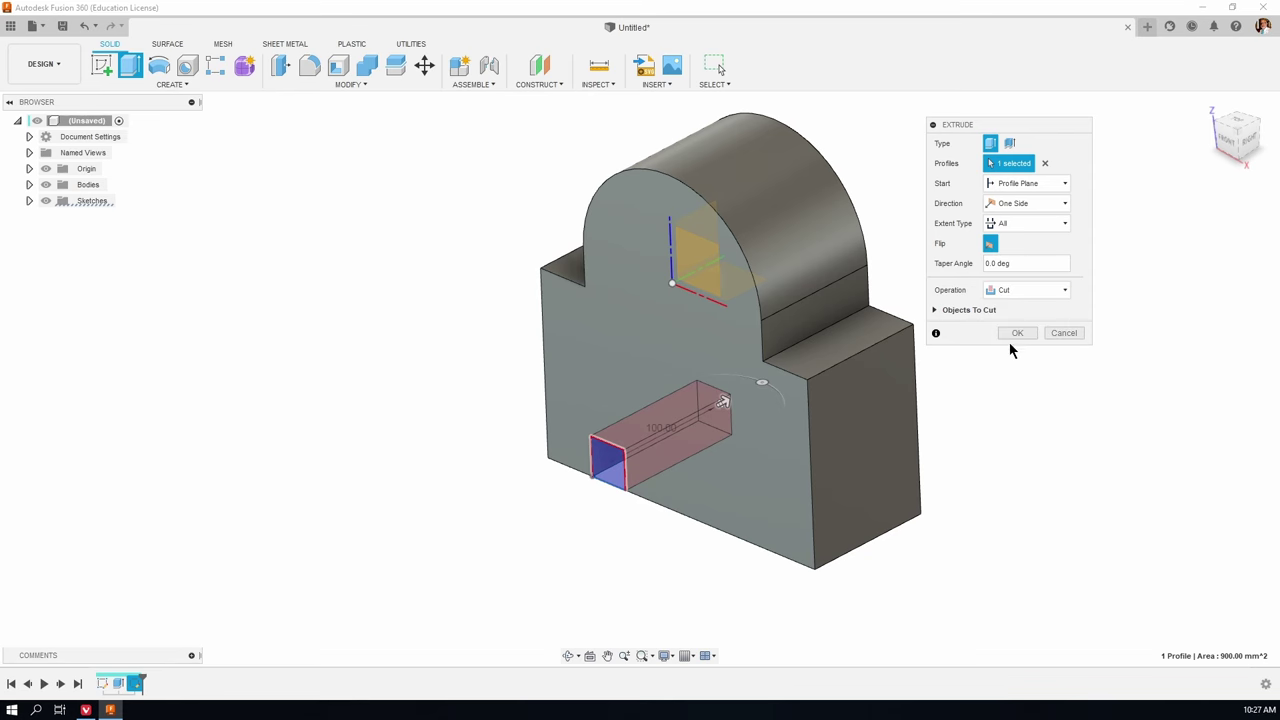
left_click(1014, 333)
mouse_move(440, 298)
middle_mouse_down("shift")
mouse_move(412, 294)
mouse_move(470, 290)
mouse_move(434, 294)
middle_mouse_up("shift")
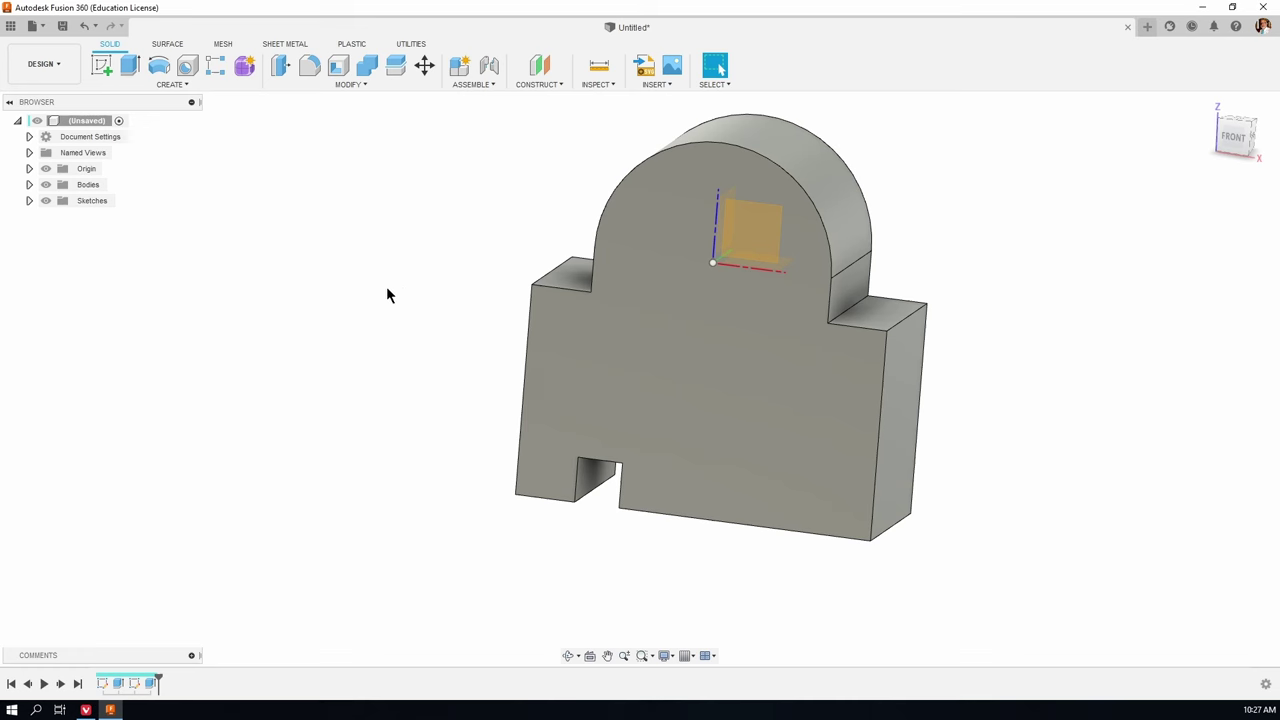
Step: Mirror the rectangular slot cut across the YZ plane, using the Features type and the Adjust compute option
left_click(175, 84)
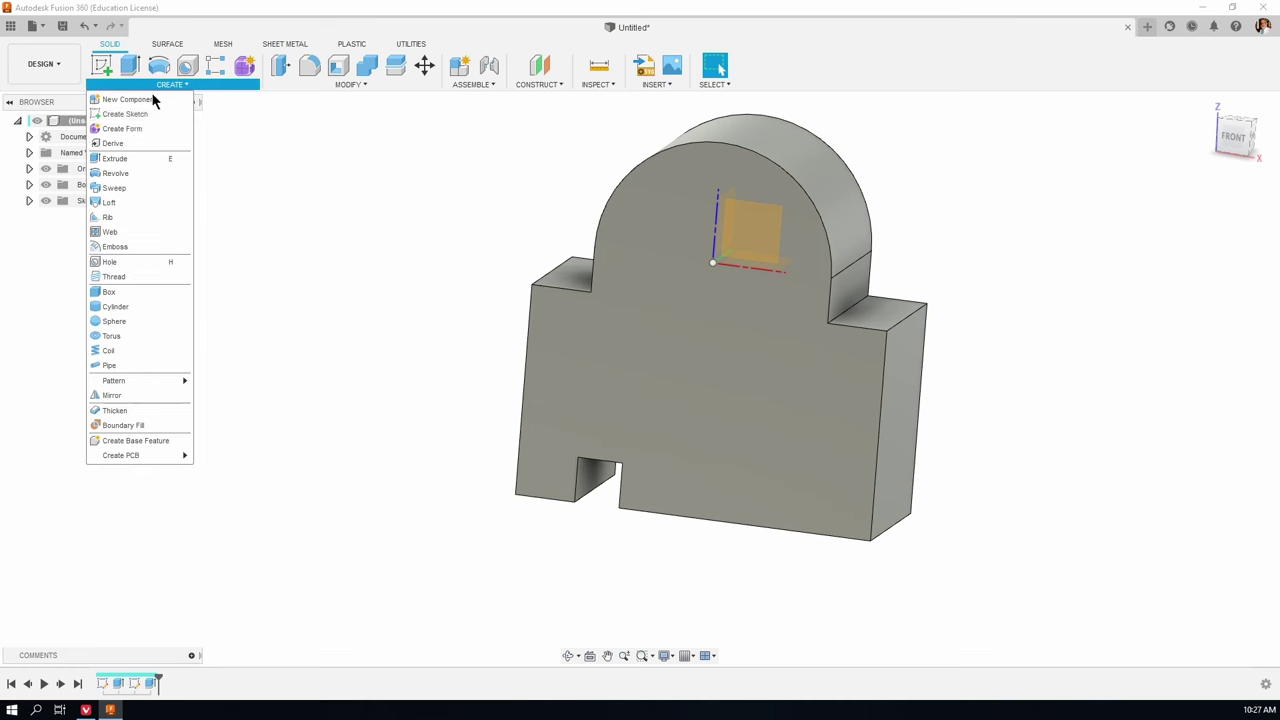
left_click(131, 396)
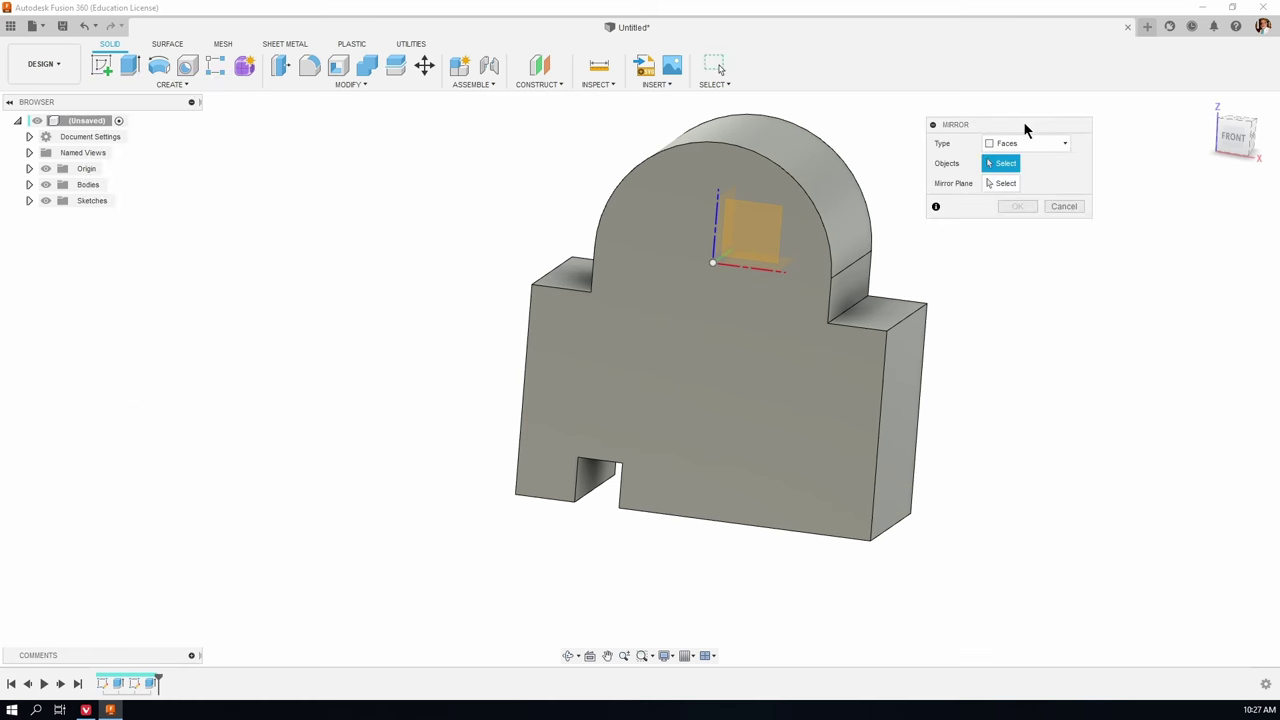
left_click_drag(1023, 128, 1055, 132)
left_click(173, 84)
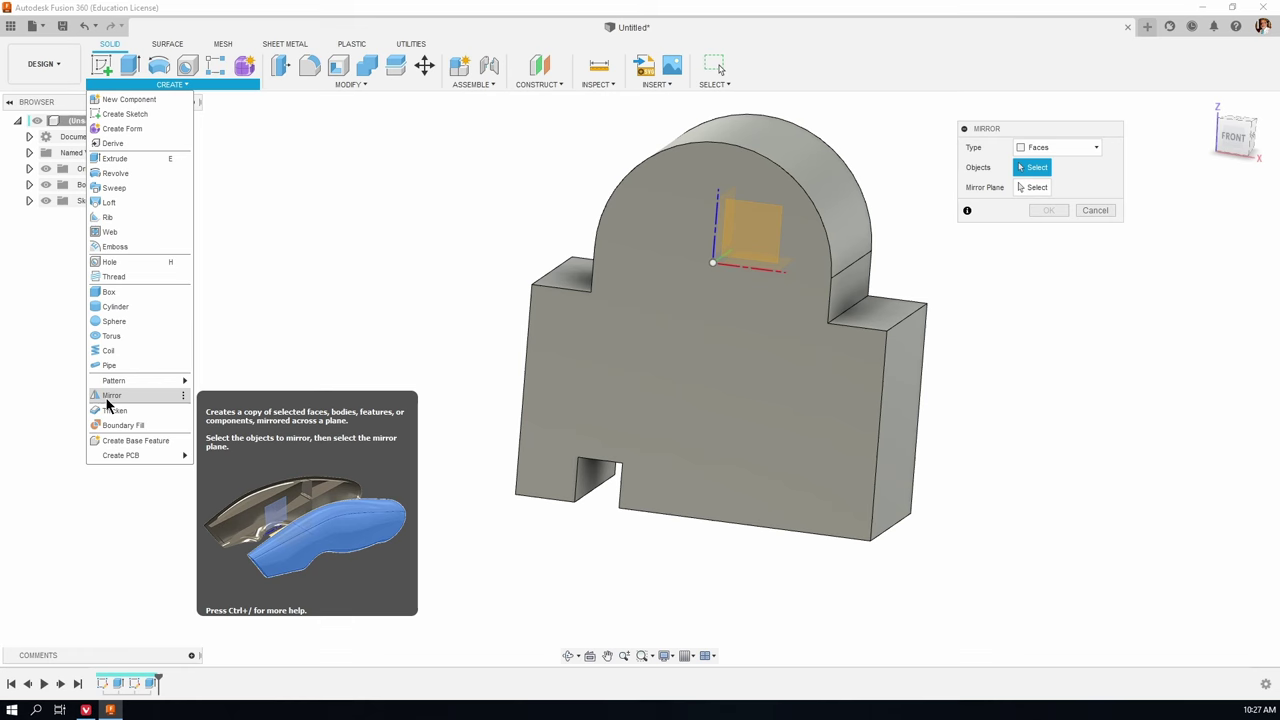
left_click(1092, 149)
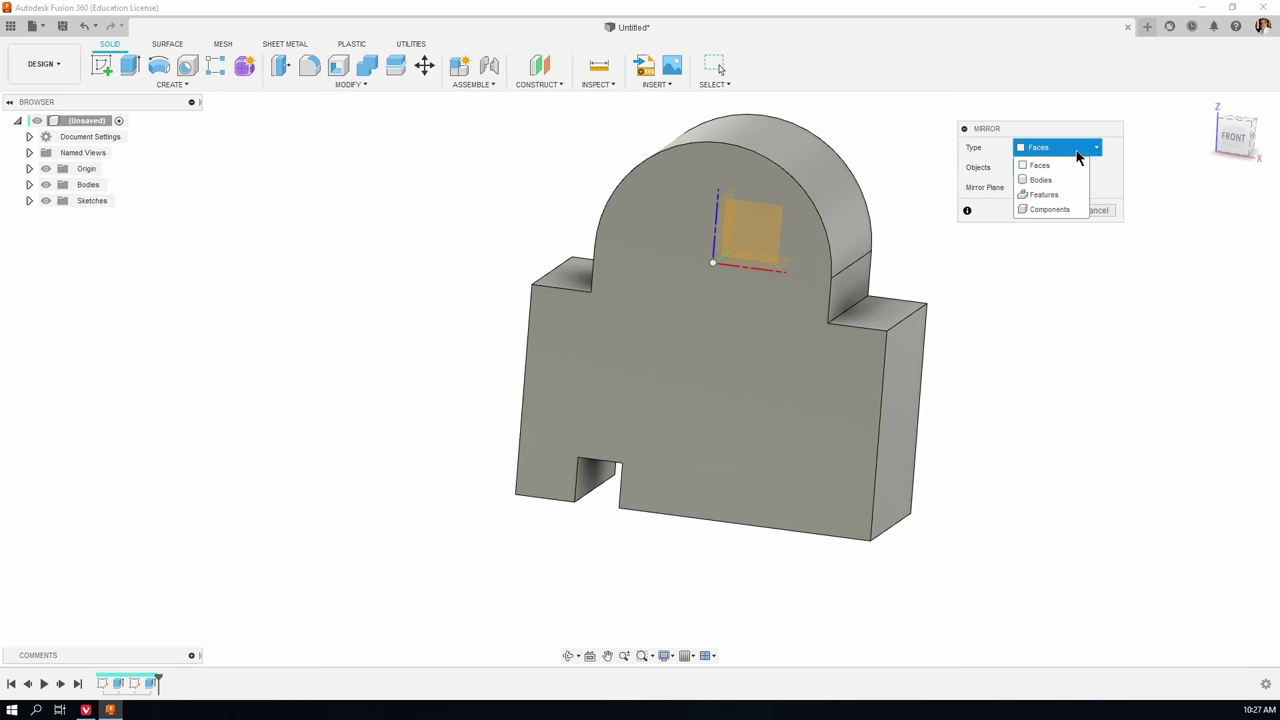
left_click(1048, 197)
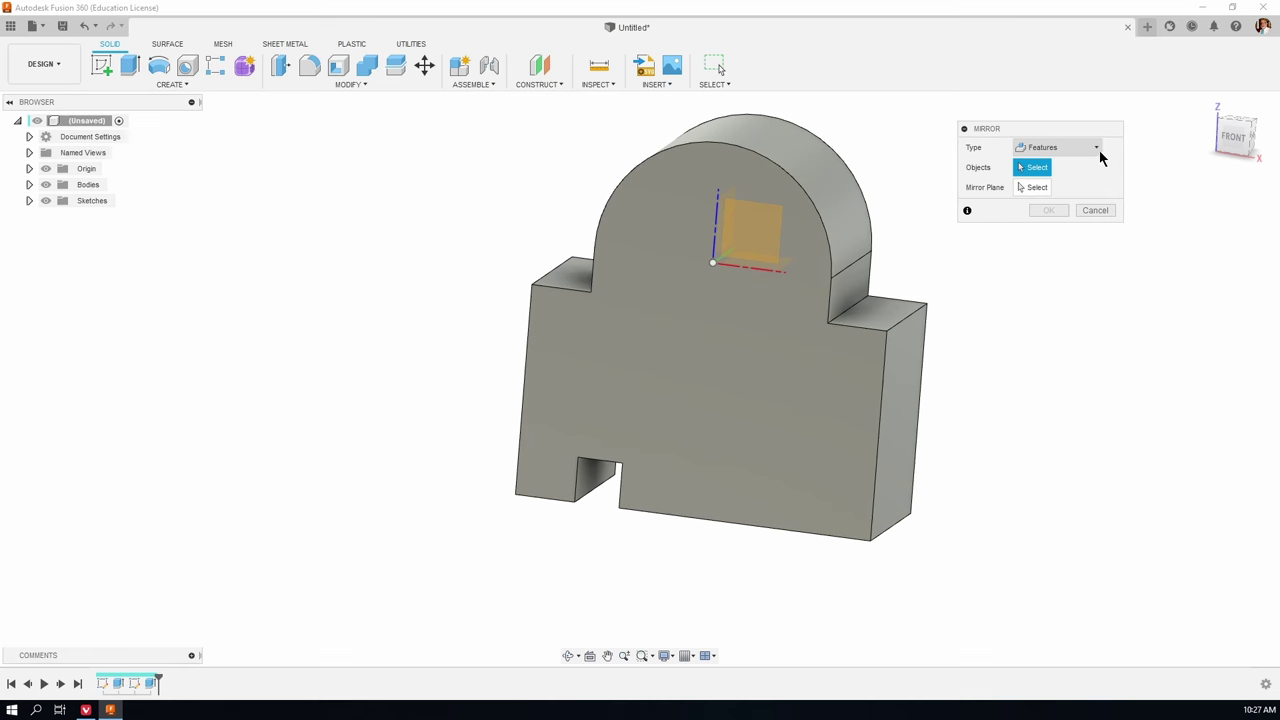
left_click(1097, 148)
left_click(1045, 195)
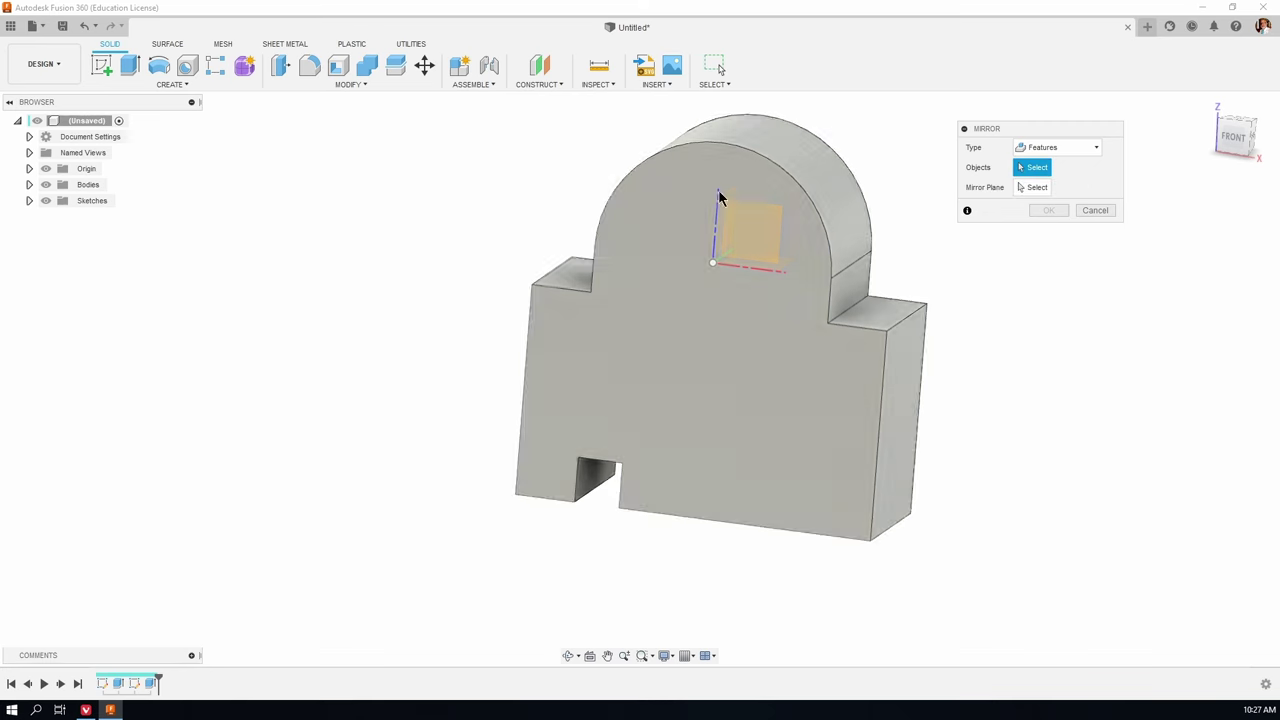
left_click(151, 684)
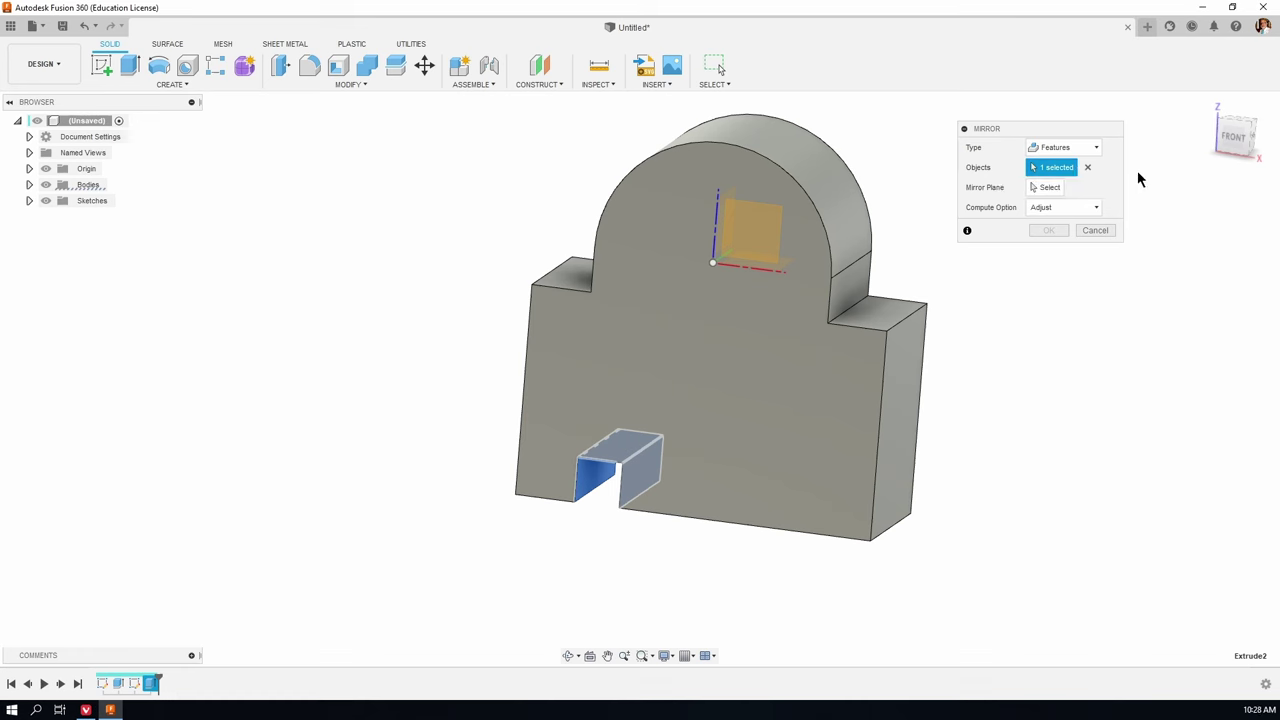
left_click(1050, 189)
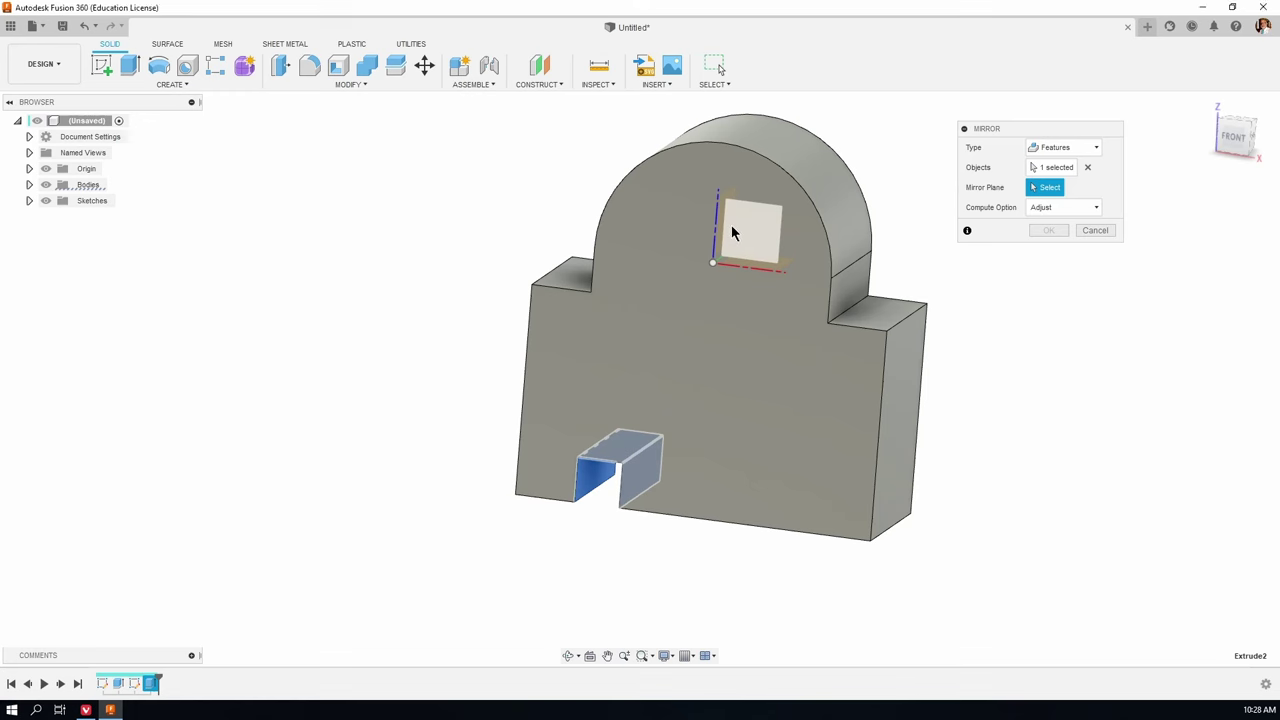
left_click(731, 233)
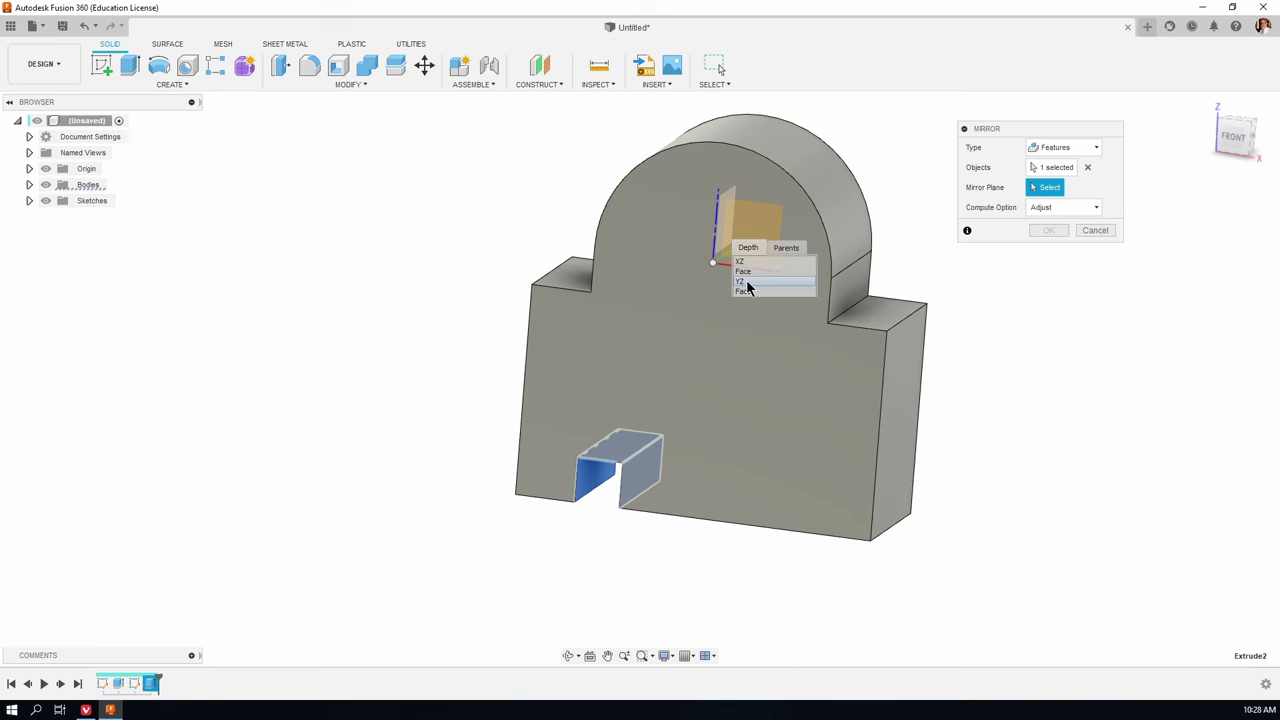
left_click(747, 282)
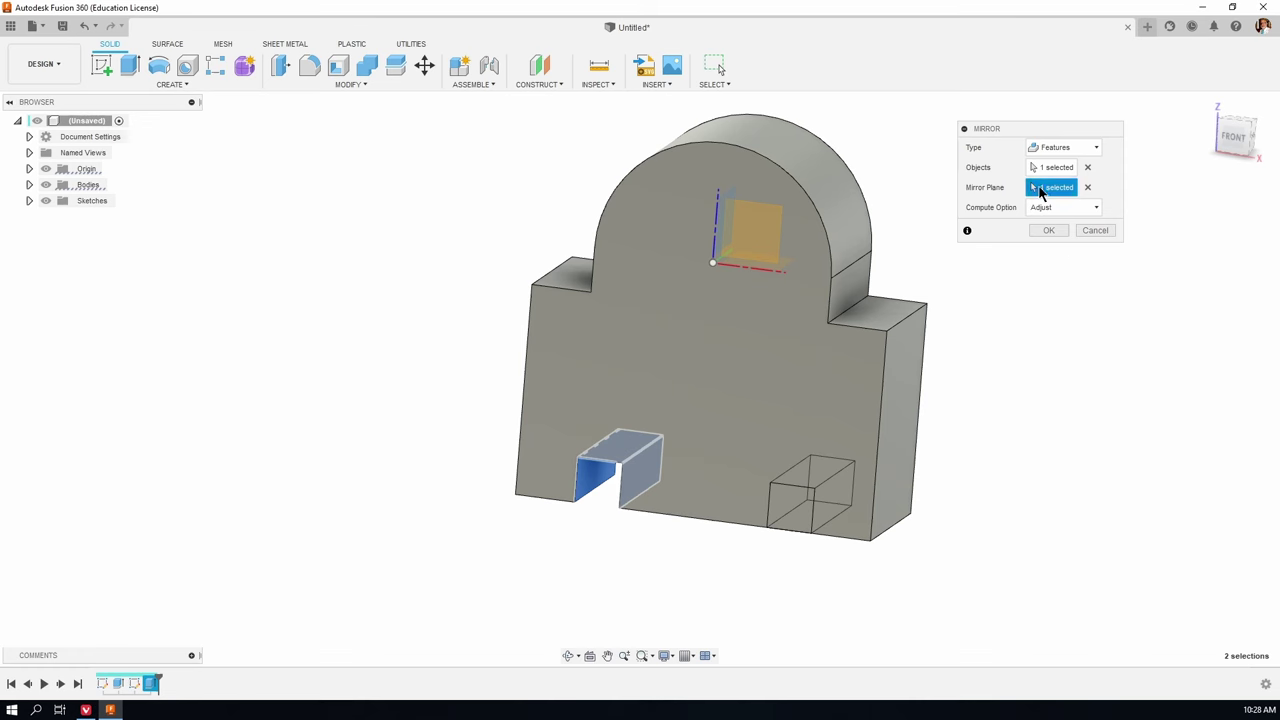
left_click(1079, 210)
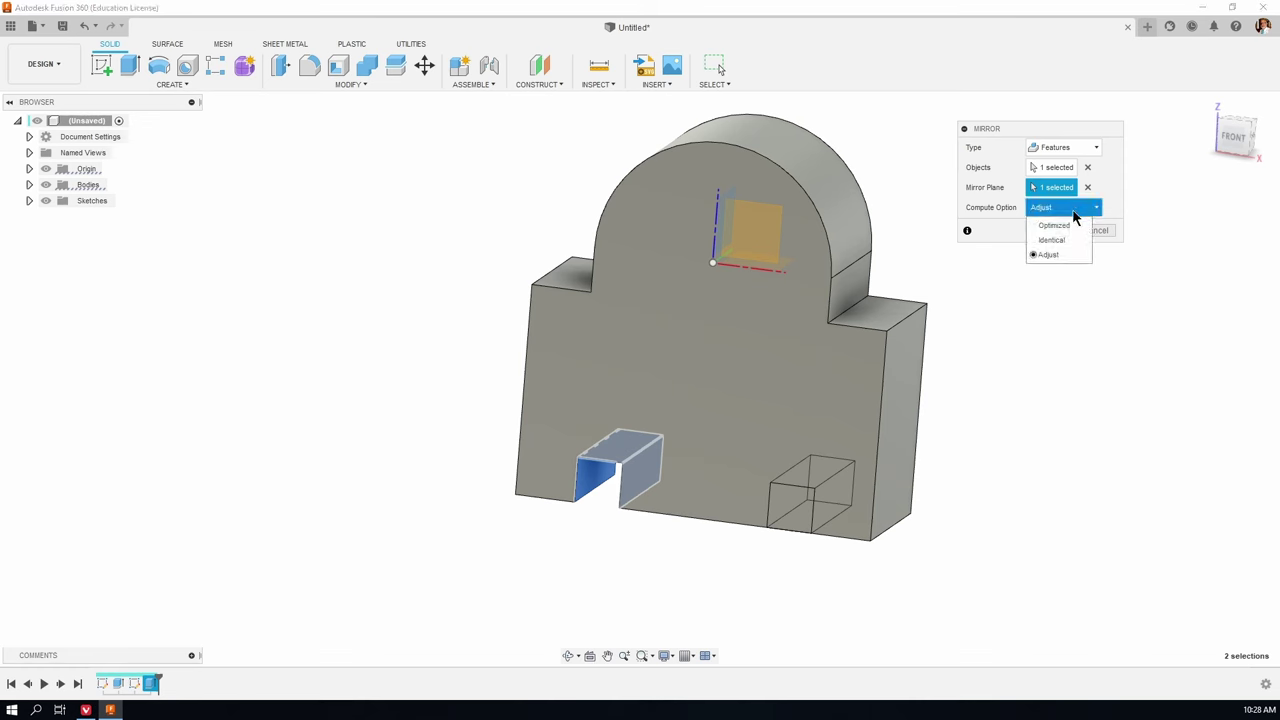
left_click(1058, 212)
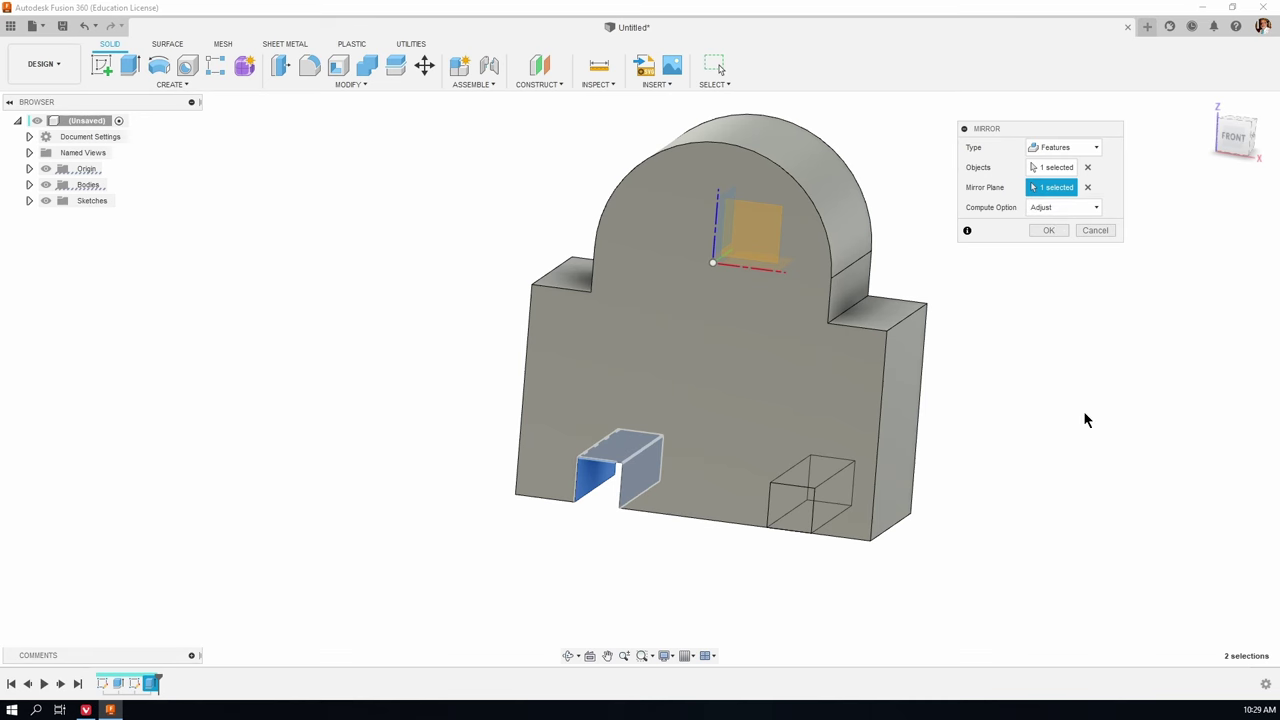
left_click(1048, 232)
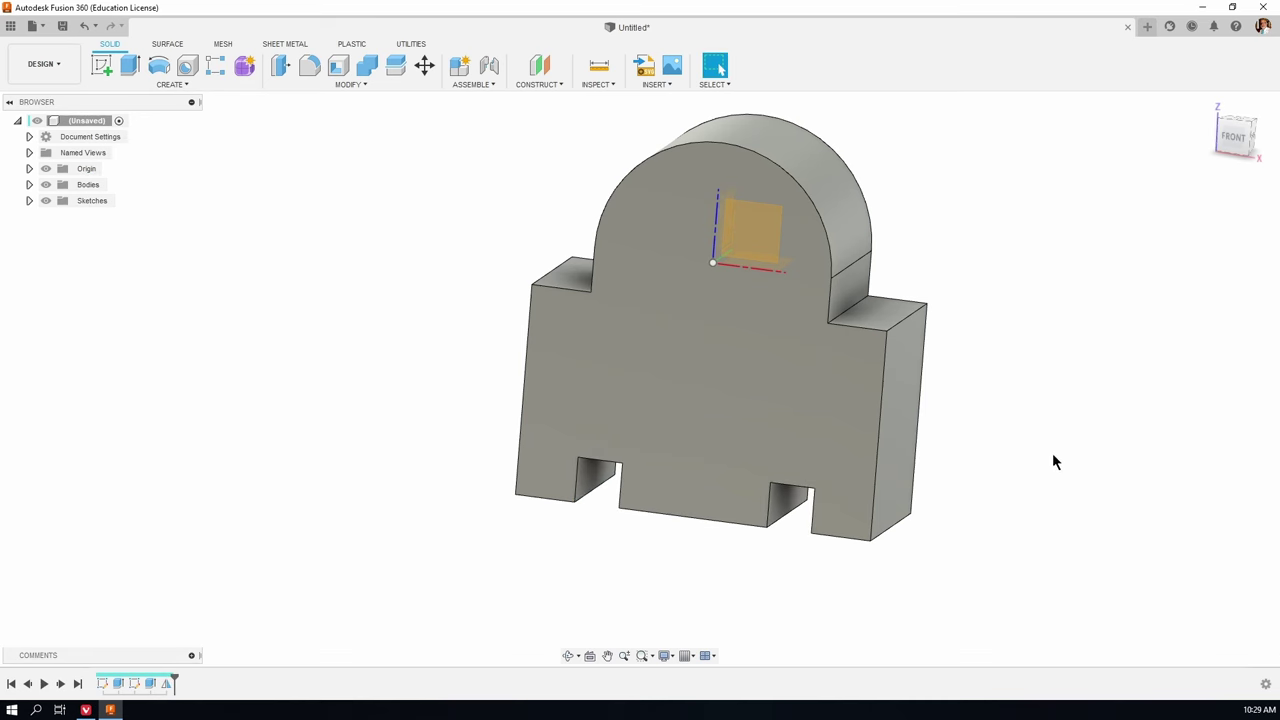
Step: Start a sketch on the body's front face and draw a circle about 110 mm in diameter centred on the origin
left_click(101, 65)
left_click(674, 366)
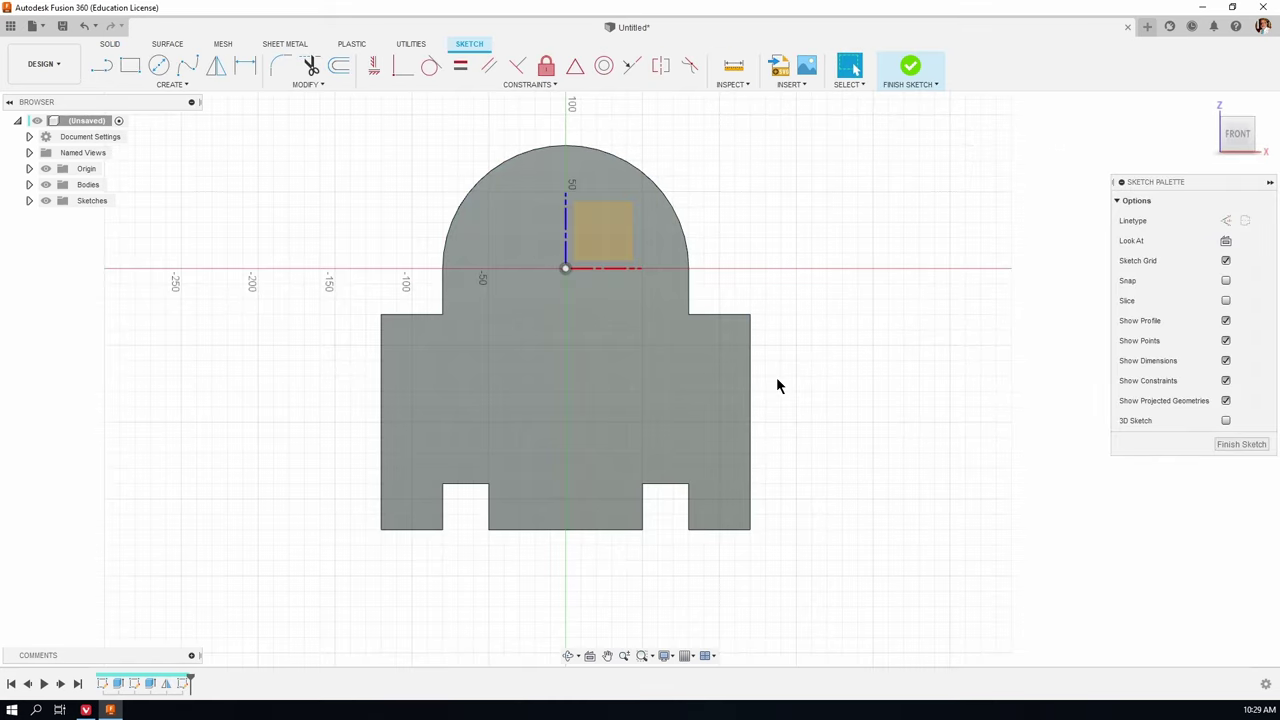
key("c")
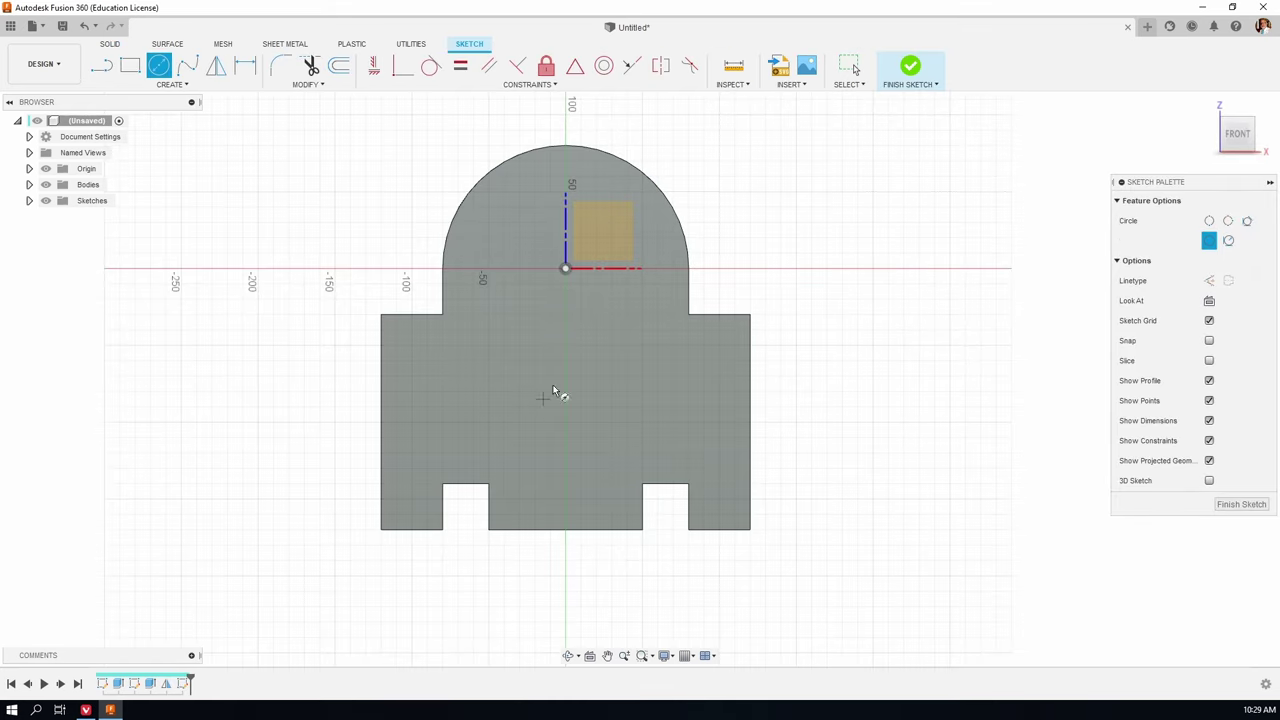
left_click(565, 268)
left_click(624, 334)
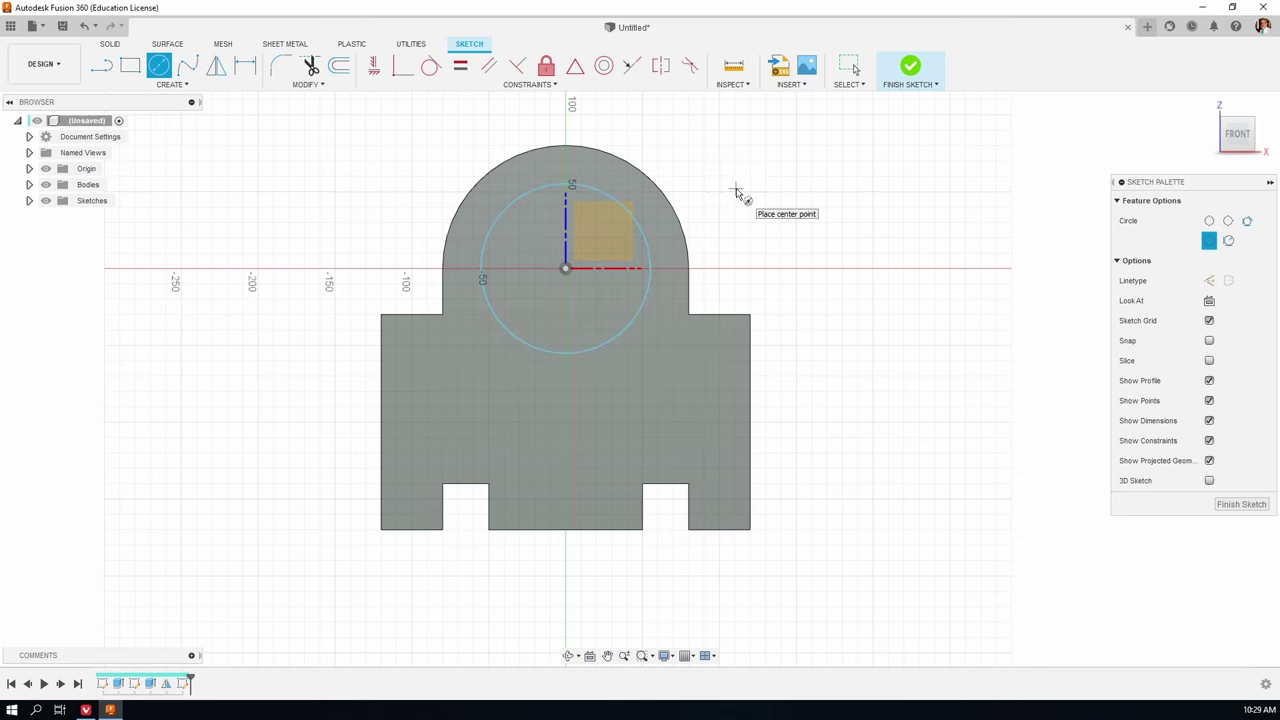
Step: Dimension the circle's diameter at 80 mm
key("d")
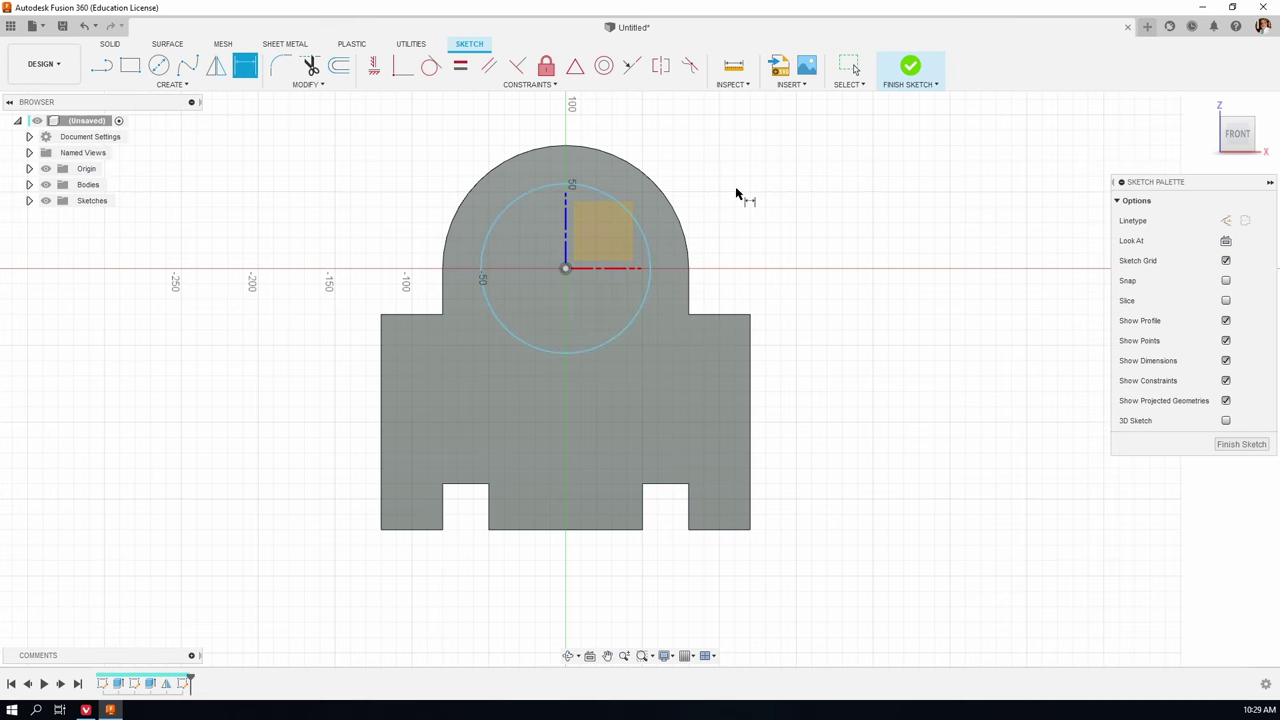
left_click(647, 243)
left_click(738, 158)
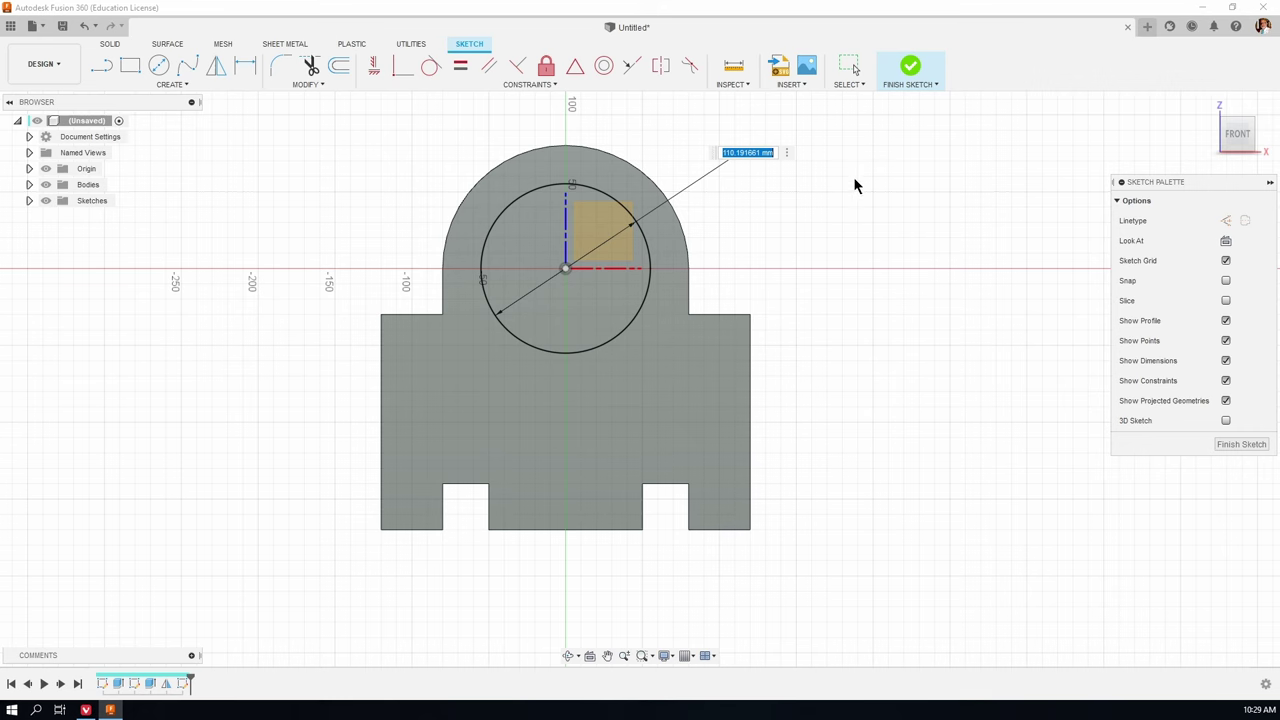
type("80")
key("Return")
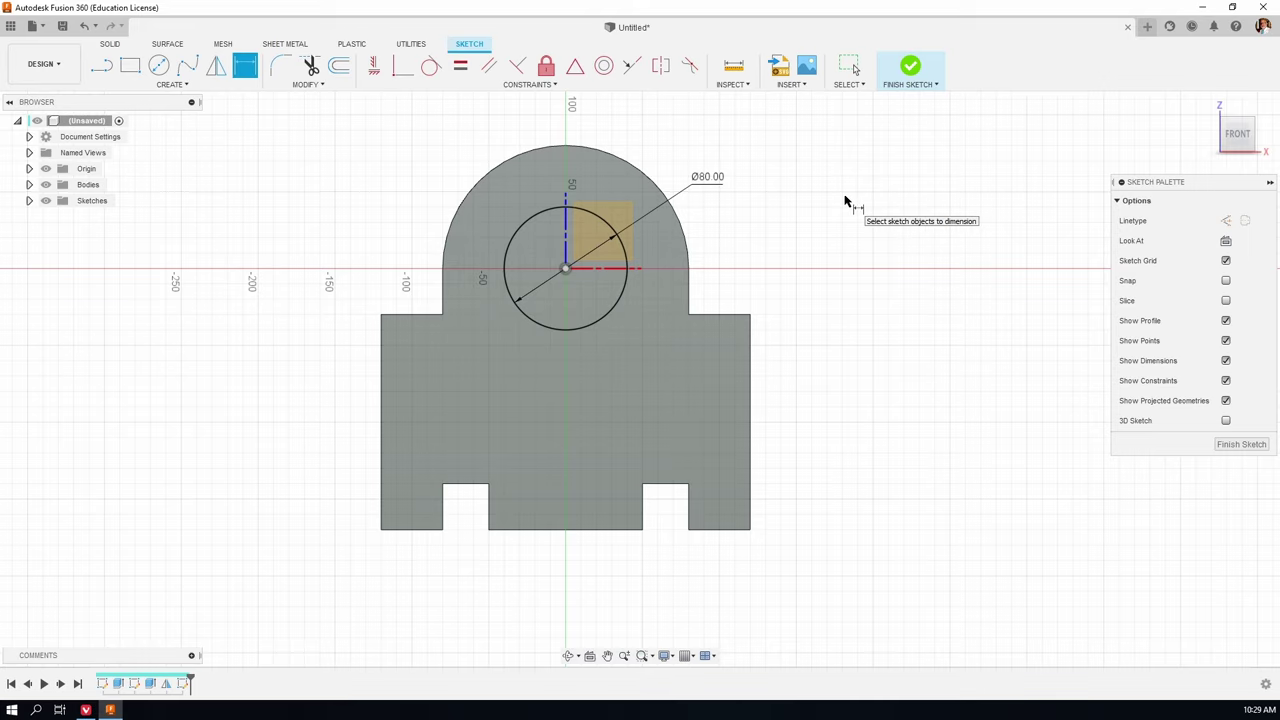
Step: Extrude the circle profile as a cut through the whole body with the extent type All
middle_click_drag(846, 200, 845, 204, "shift")
key("e")
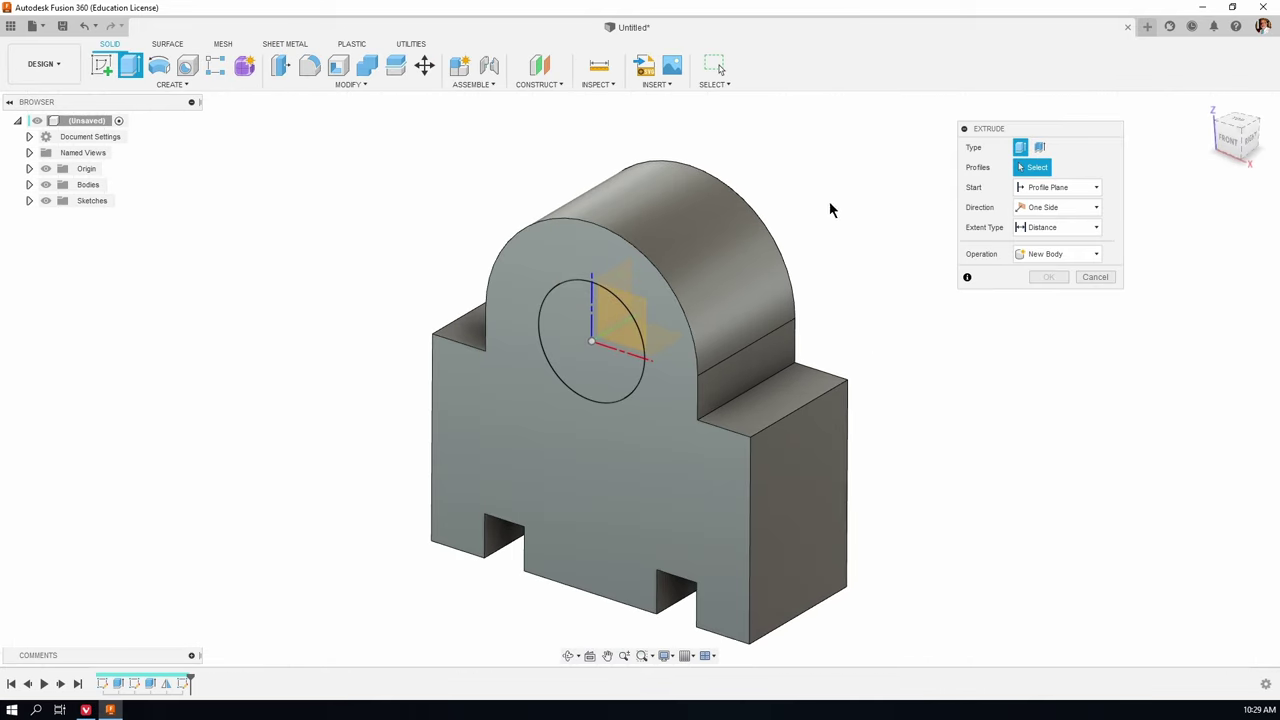
left_click(568, 360)
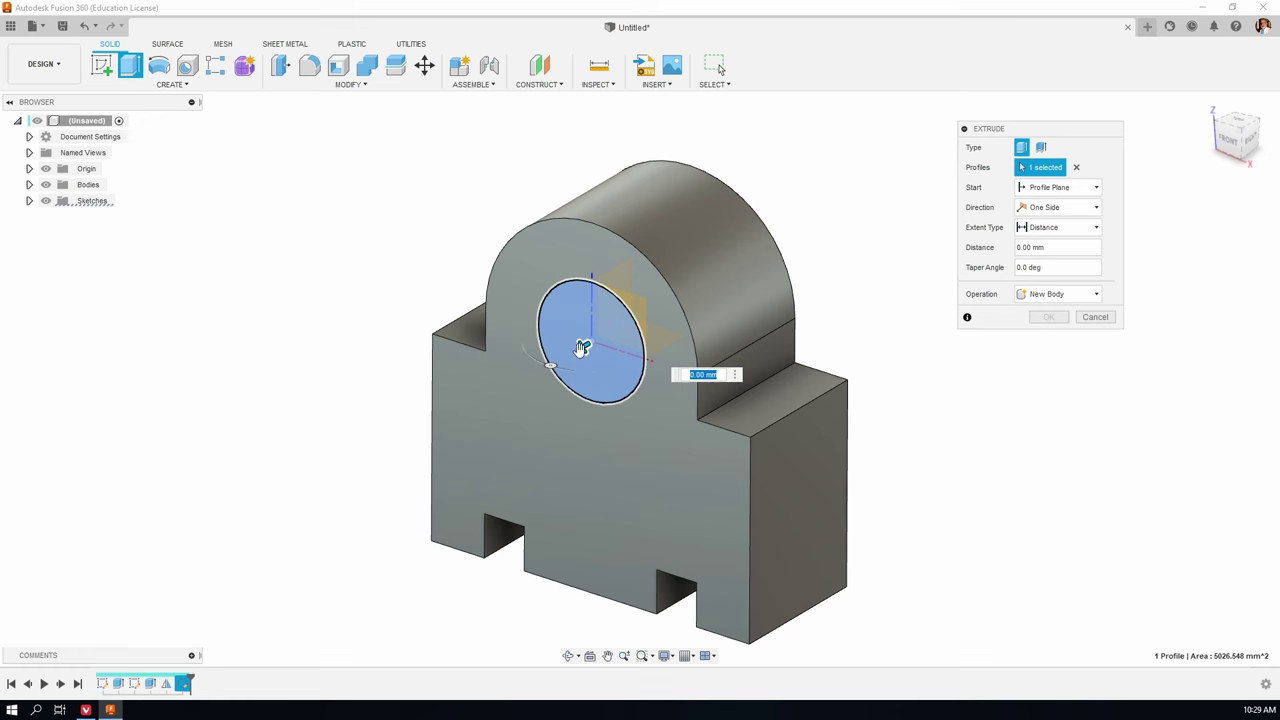
left_click_drag(583, 346, 720, 291)
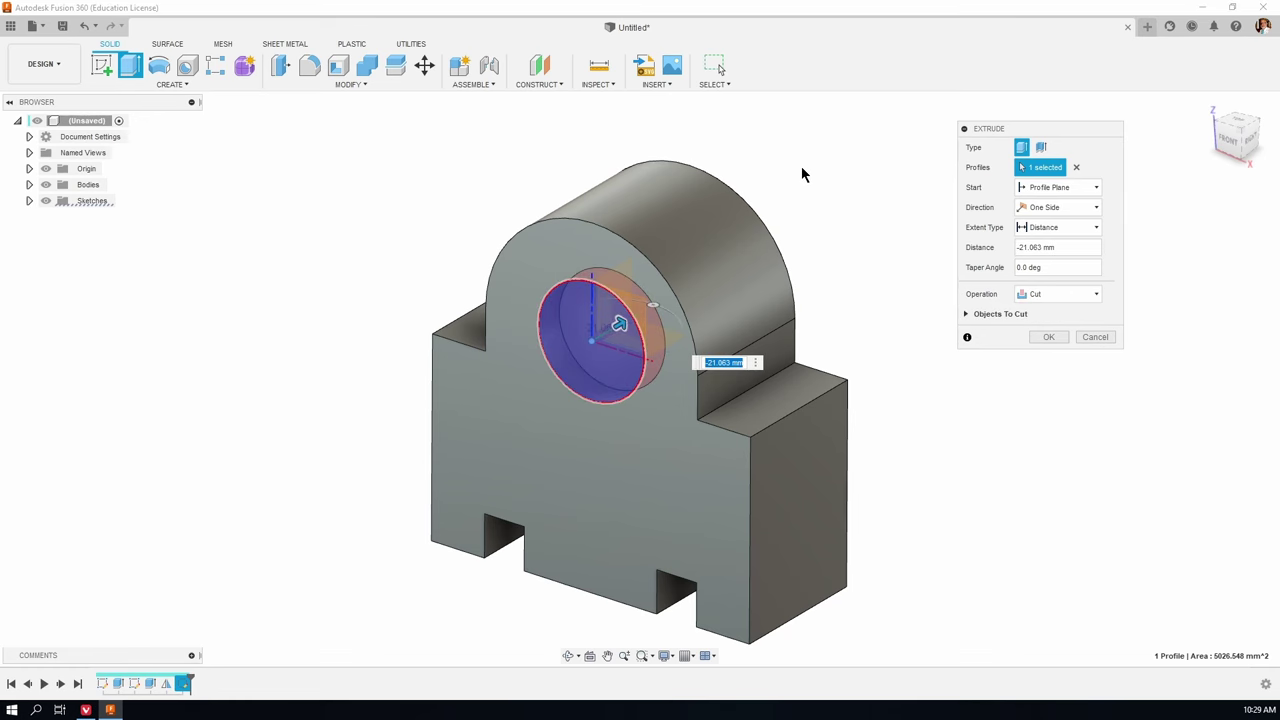
left_click(1050, 228)
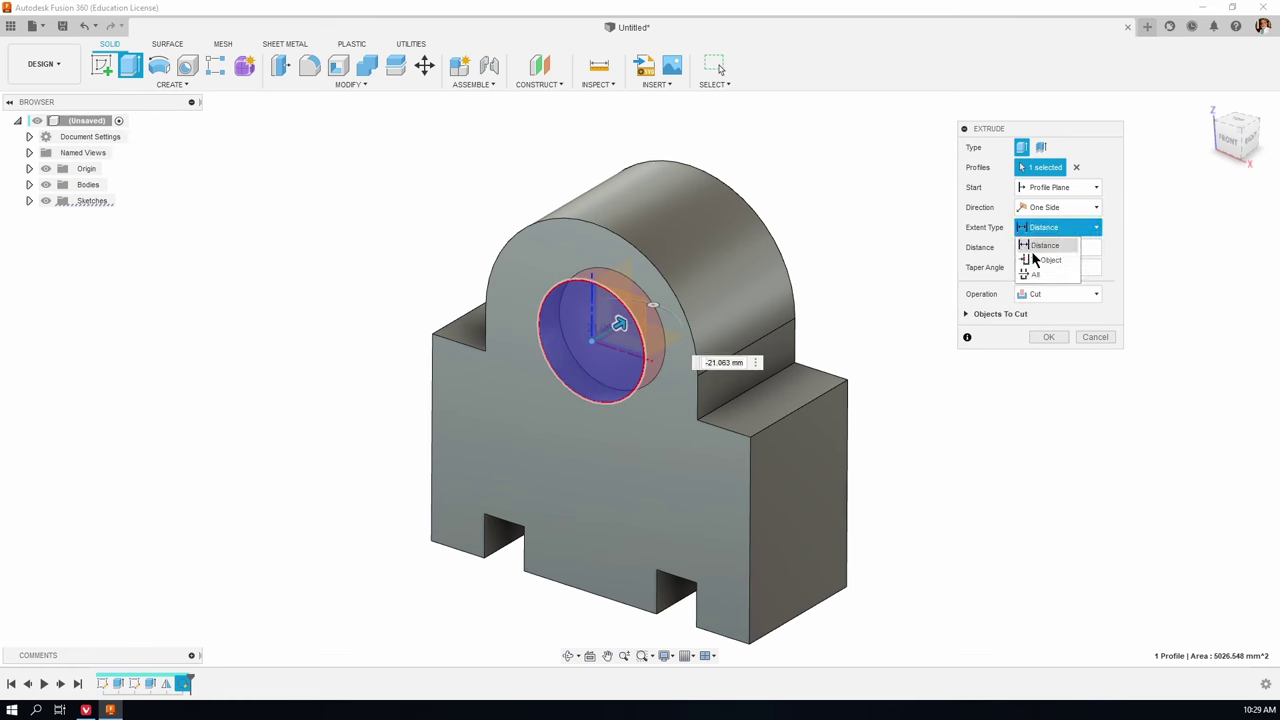
left_click(1040, 276)
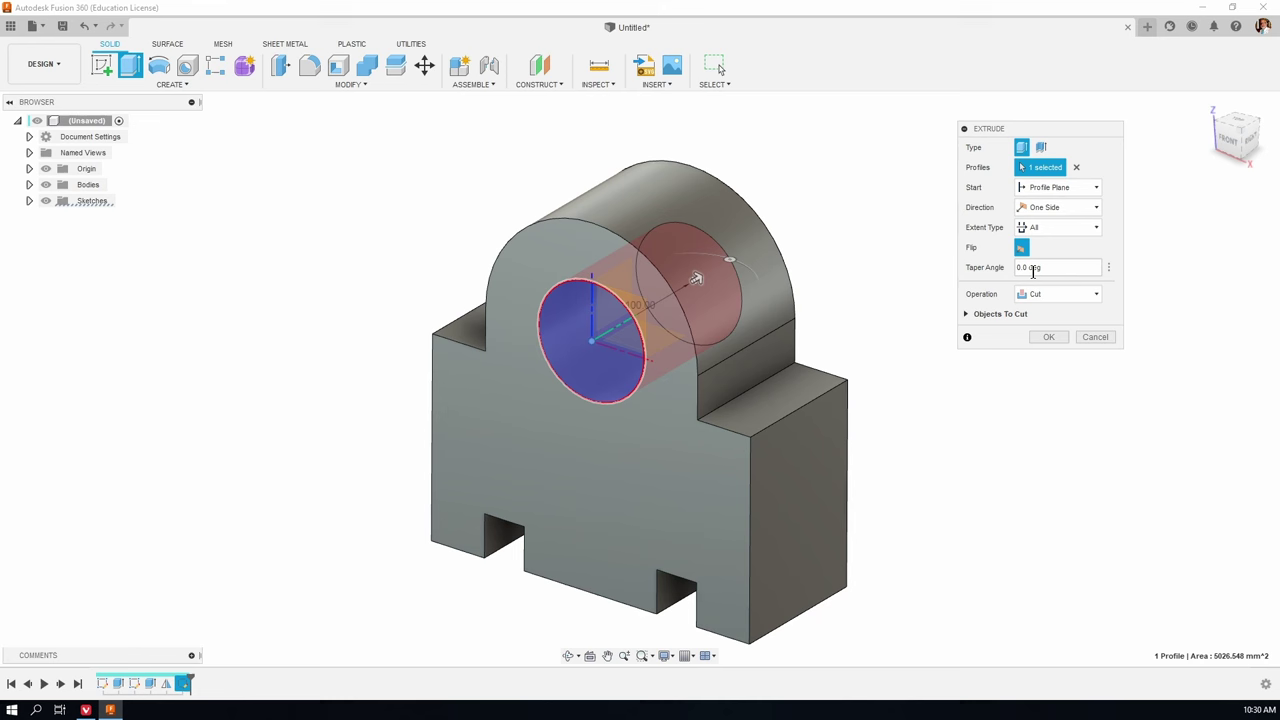
left_click(1048, 338)
Step: Fillet the two outer shoulder edges and the two inner corners beside the arch with a constant 10 mm radius
middle_click_drag(1050, 340, 888, 243, "shift")
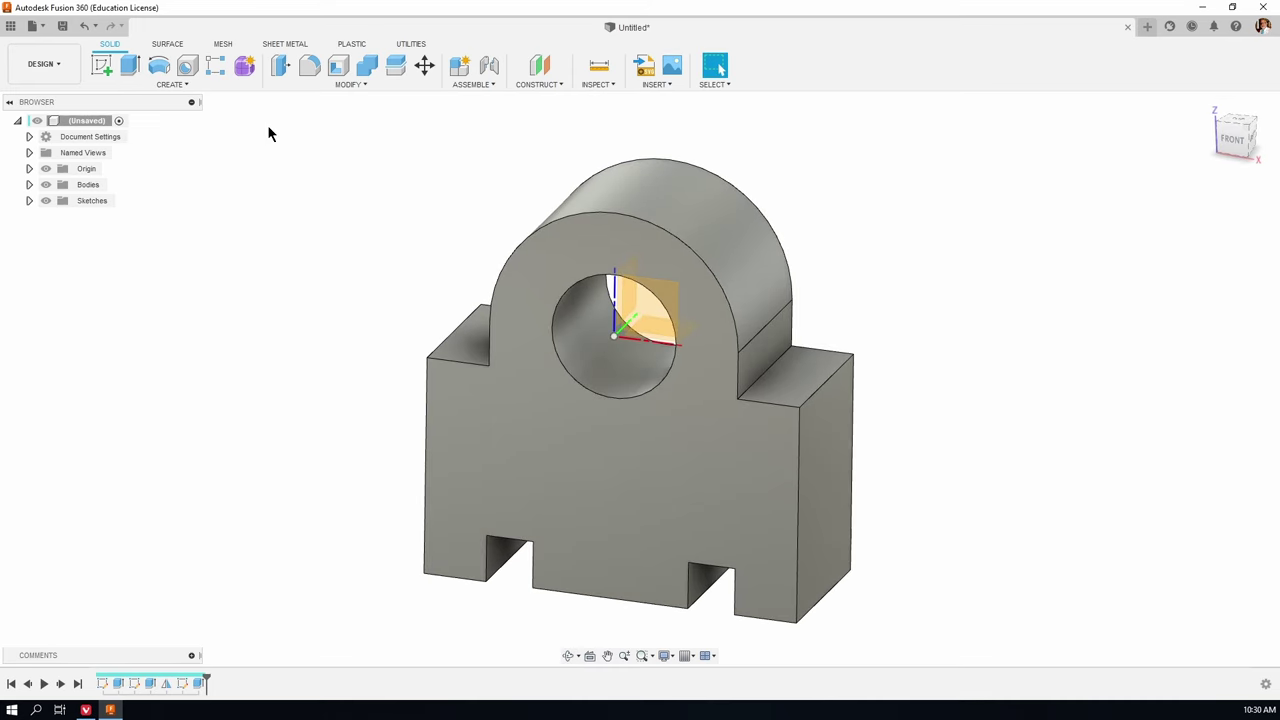
left_click(311, 70)
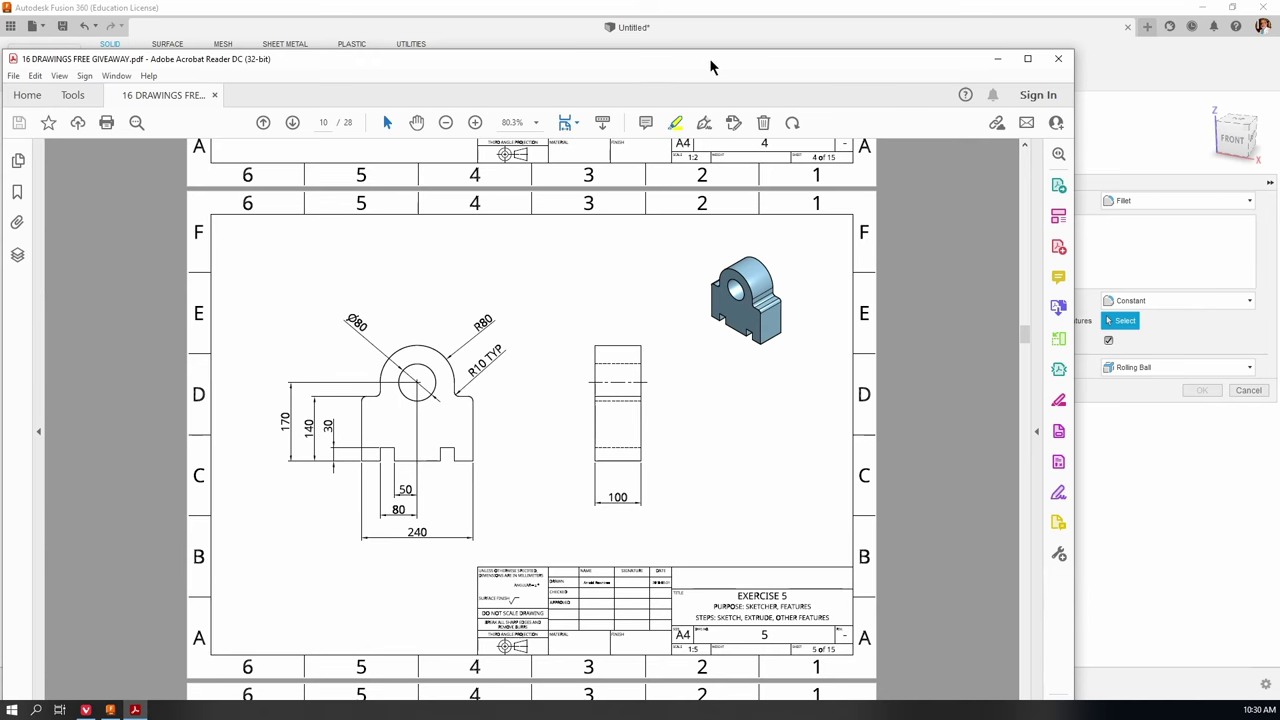
key("alt+F4")
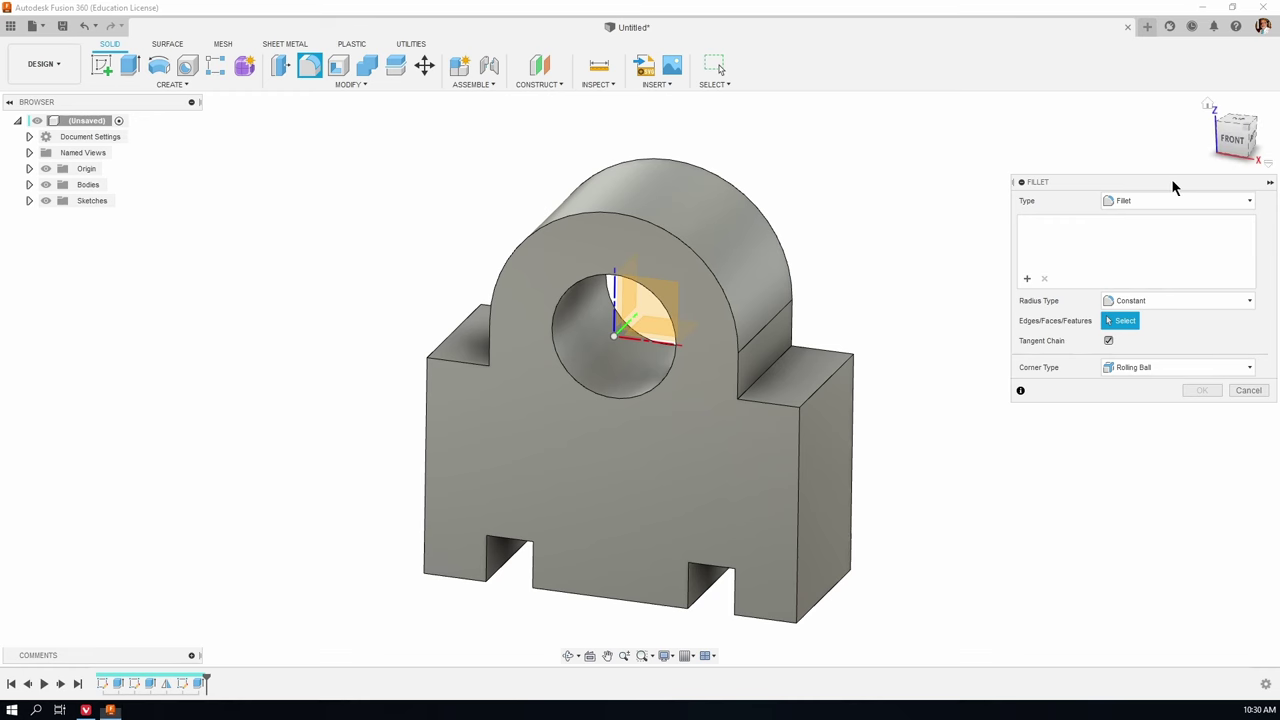
left_click_drag(1091, 183, 976, 121)
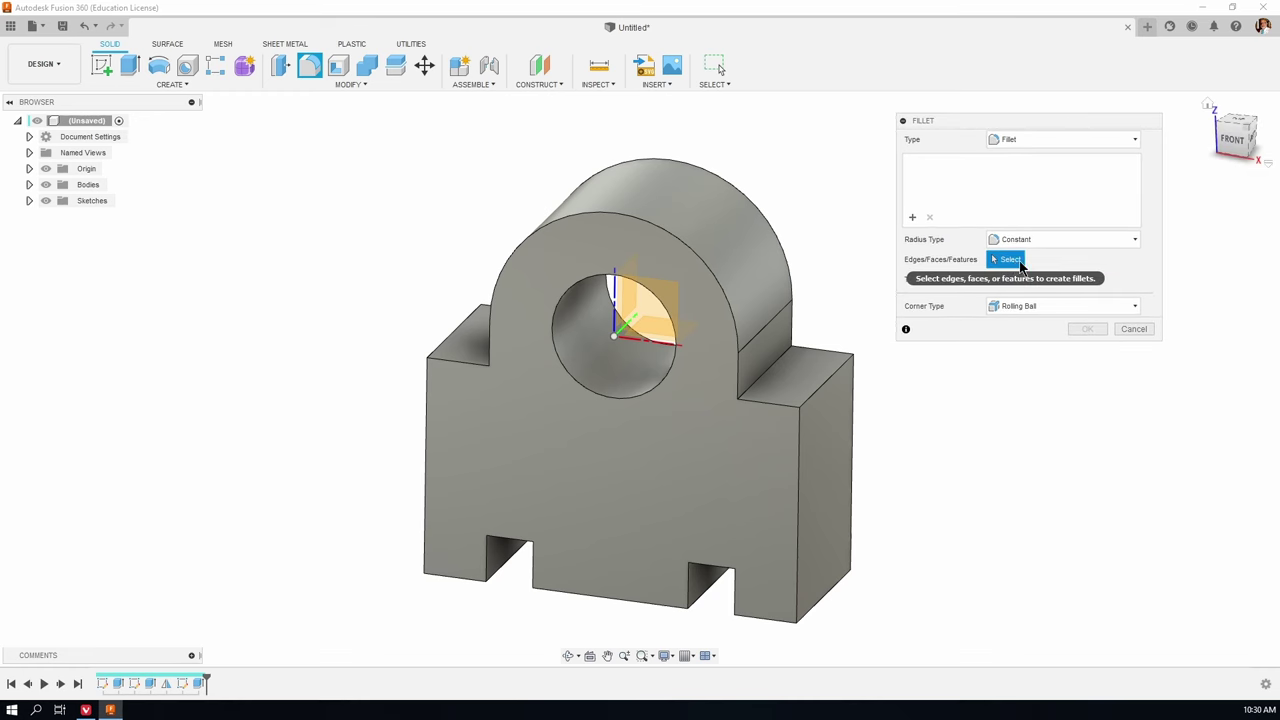
left_click(449, 342)
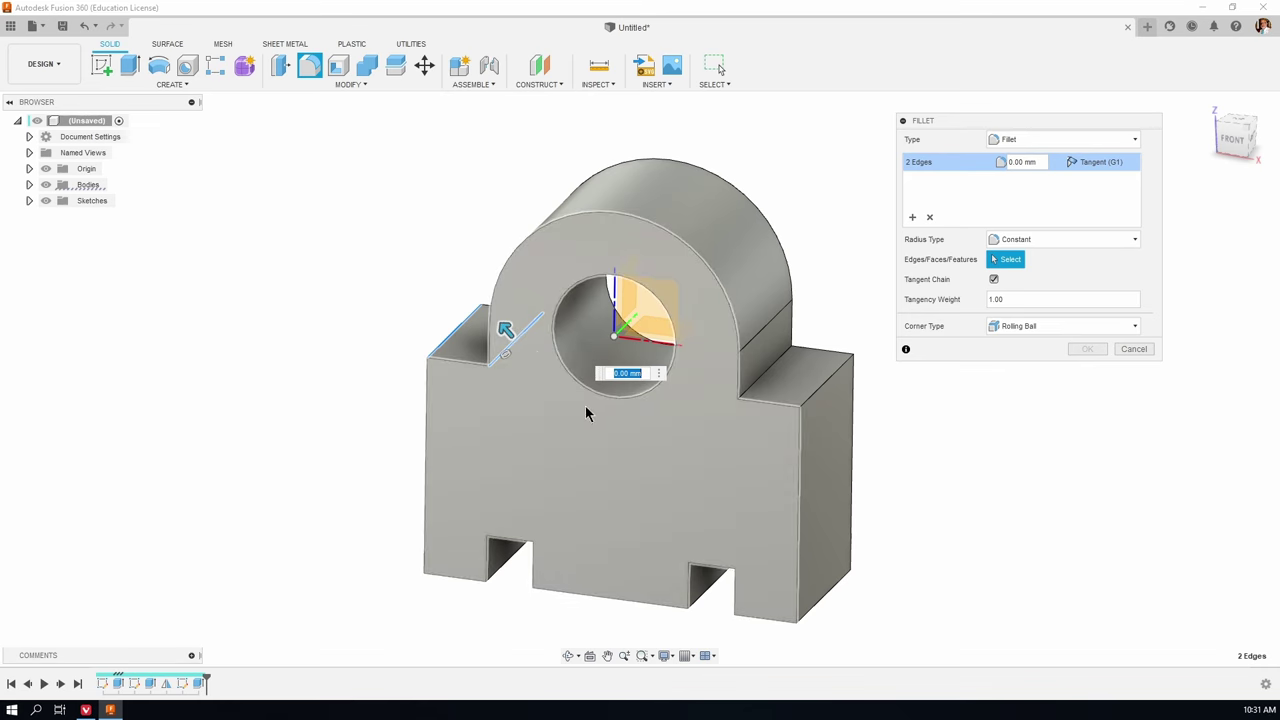
left_click(768, 370)
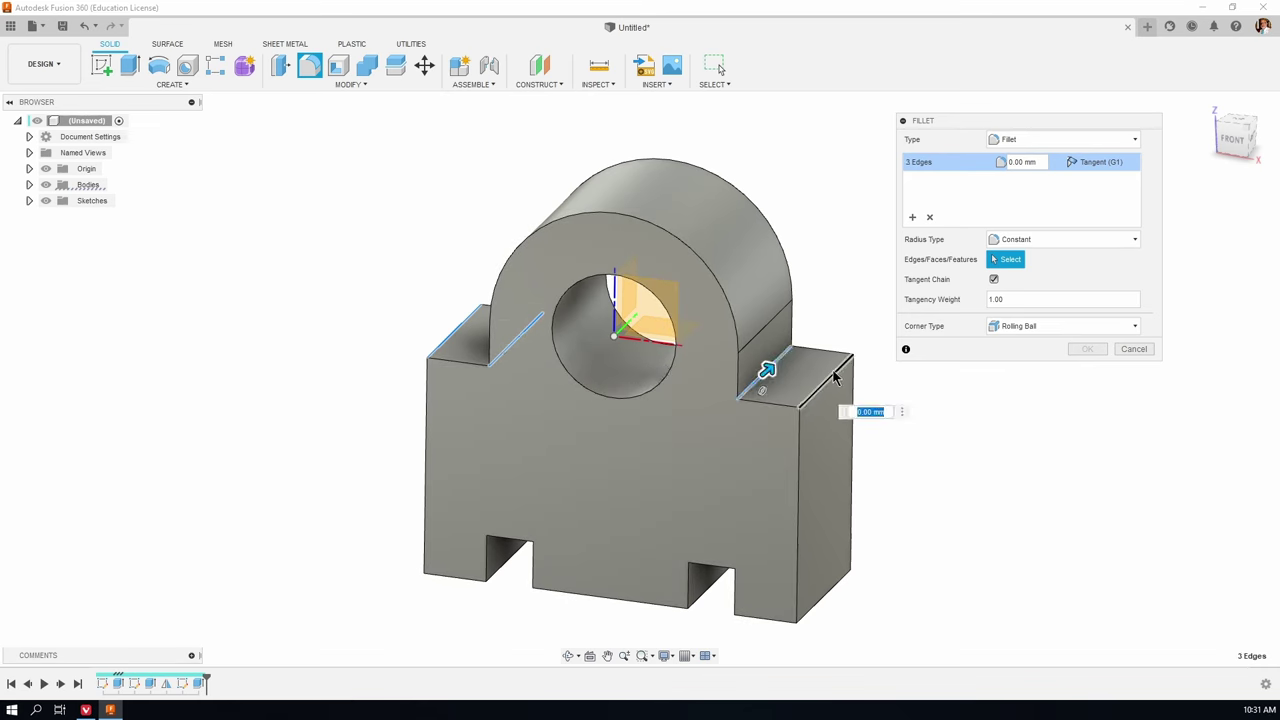
left_click(836, 373)
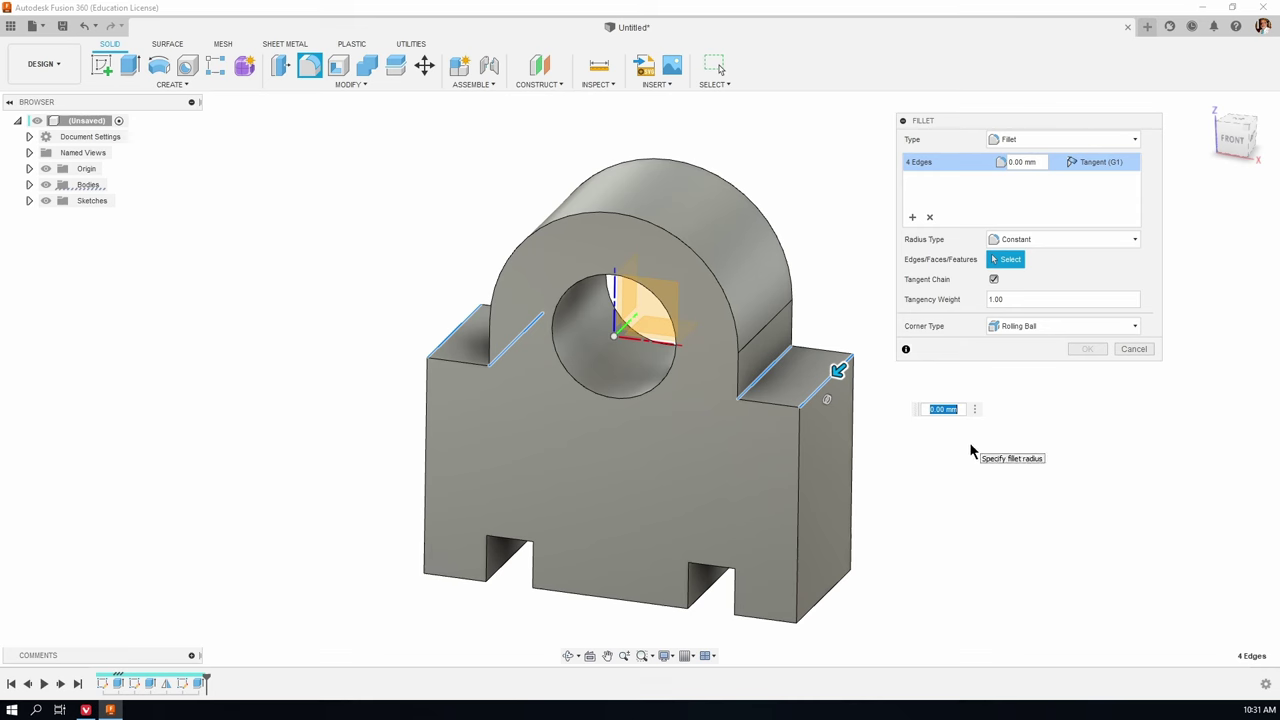
type("0")
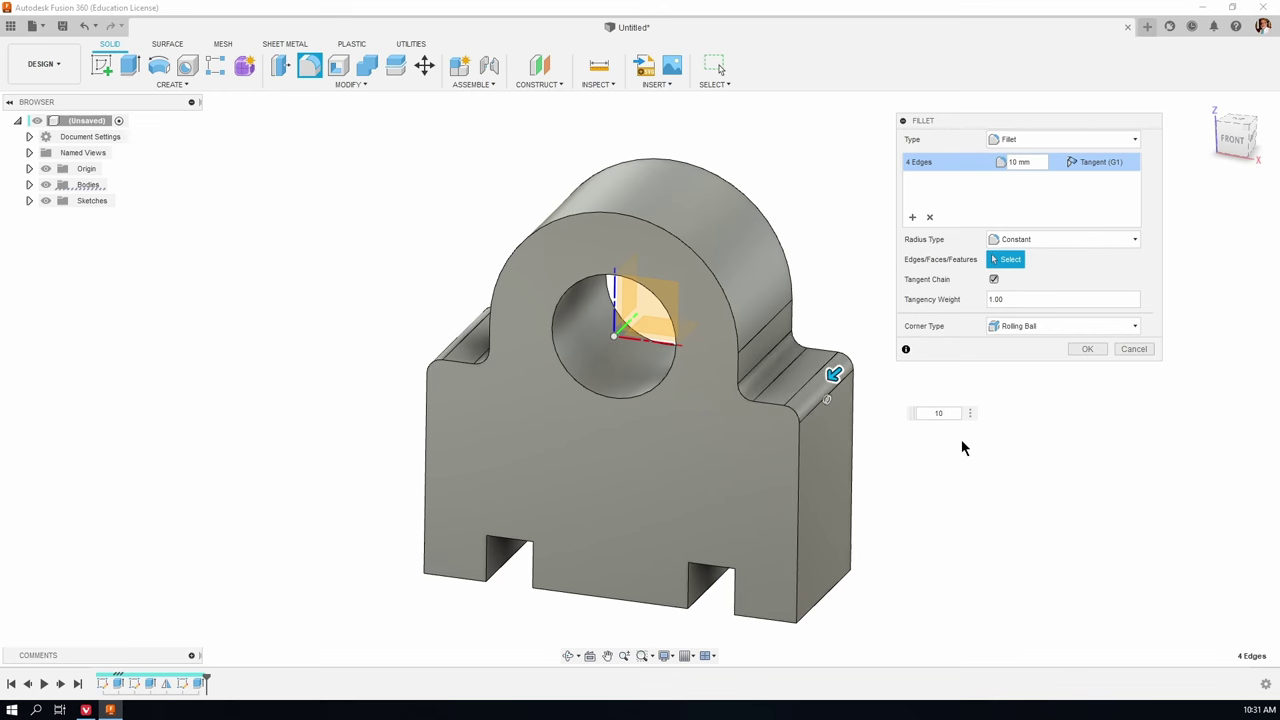
left_click(1094, 352)
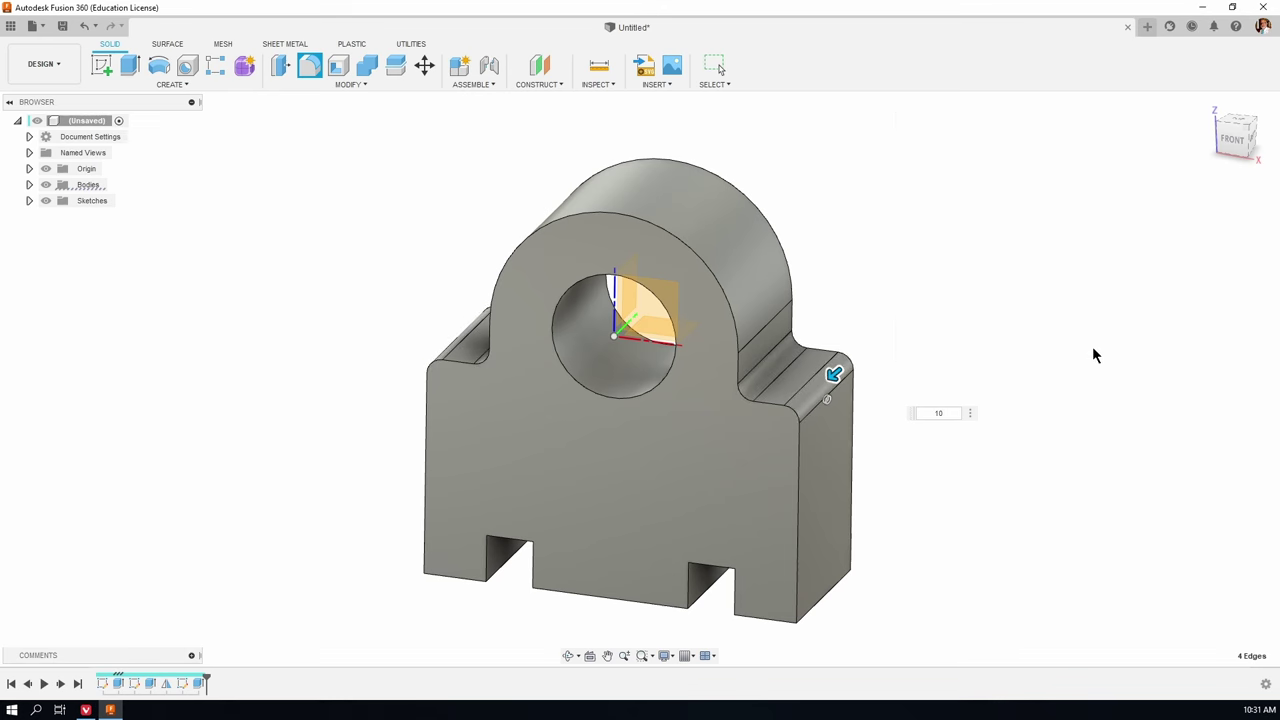
Step: Hide the origin planes and axes of the finished part
scroll(475, 447, "up", 3)
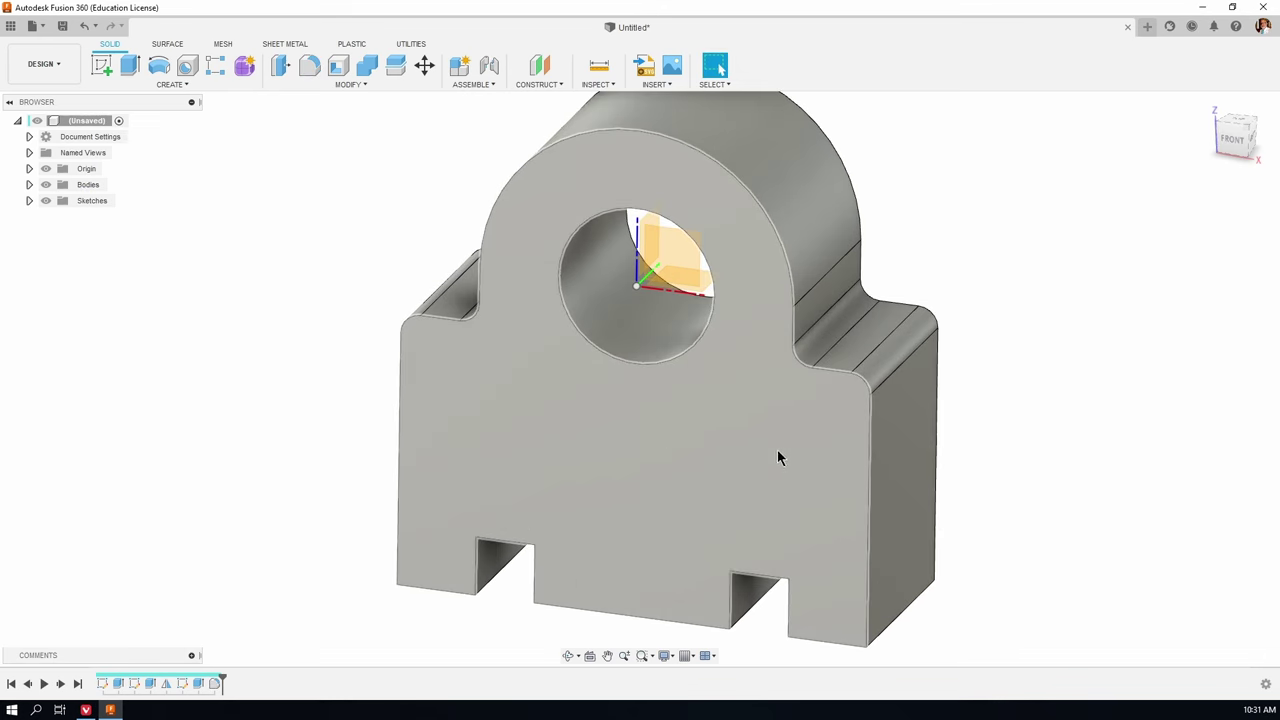
middle_click_drag(780, 457, 600, 330, "shift")
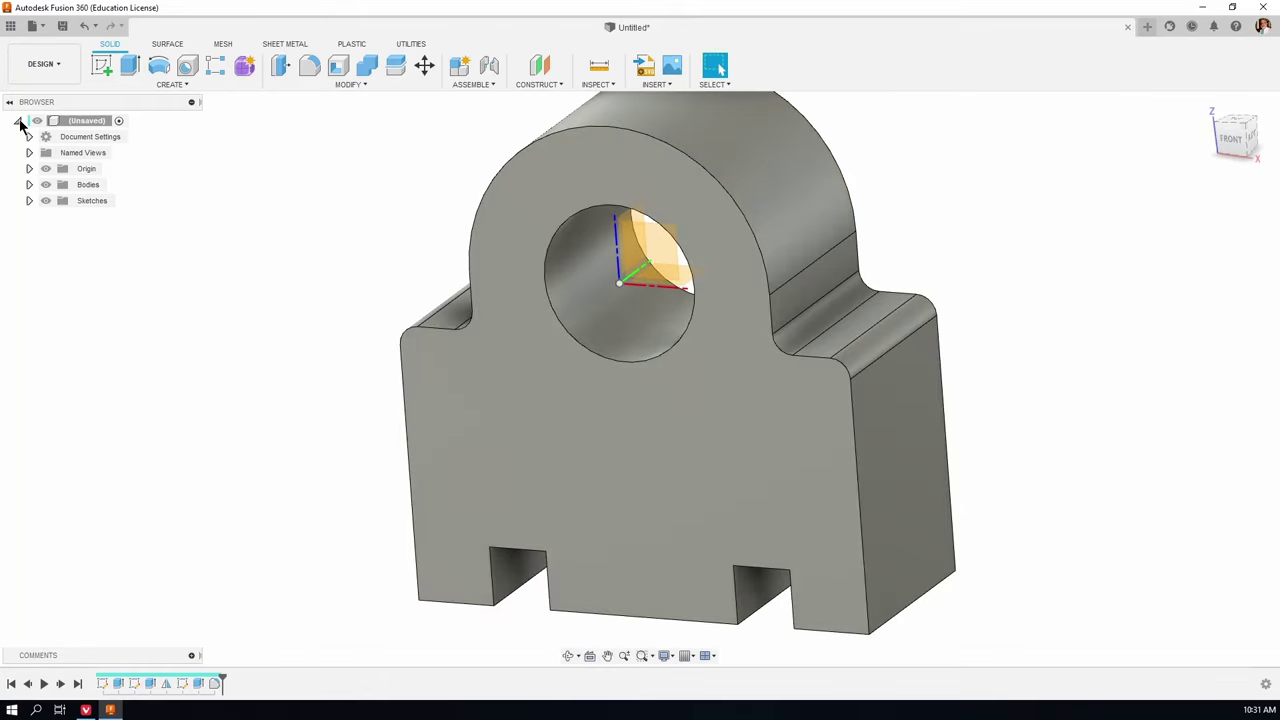
left_click(46, 168)
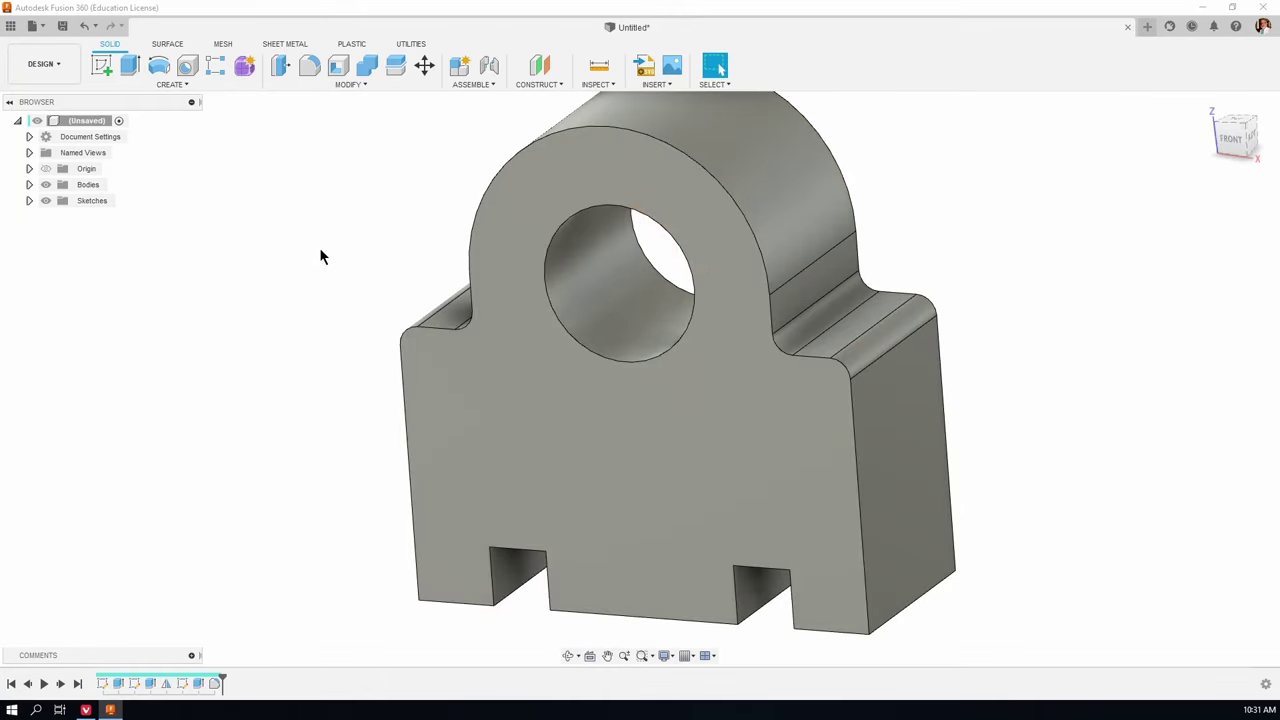